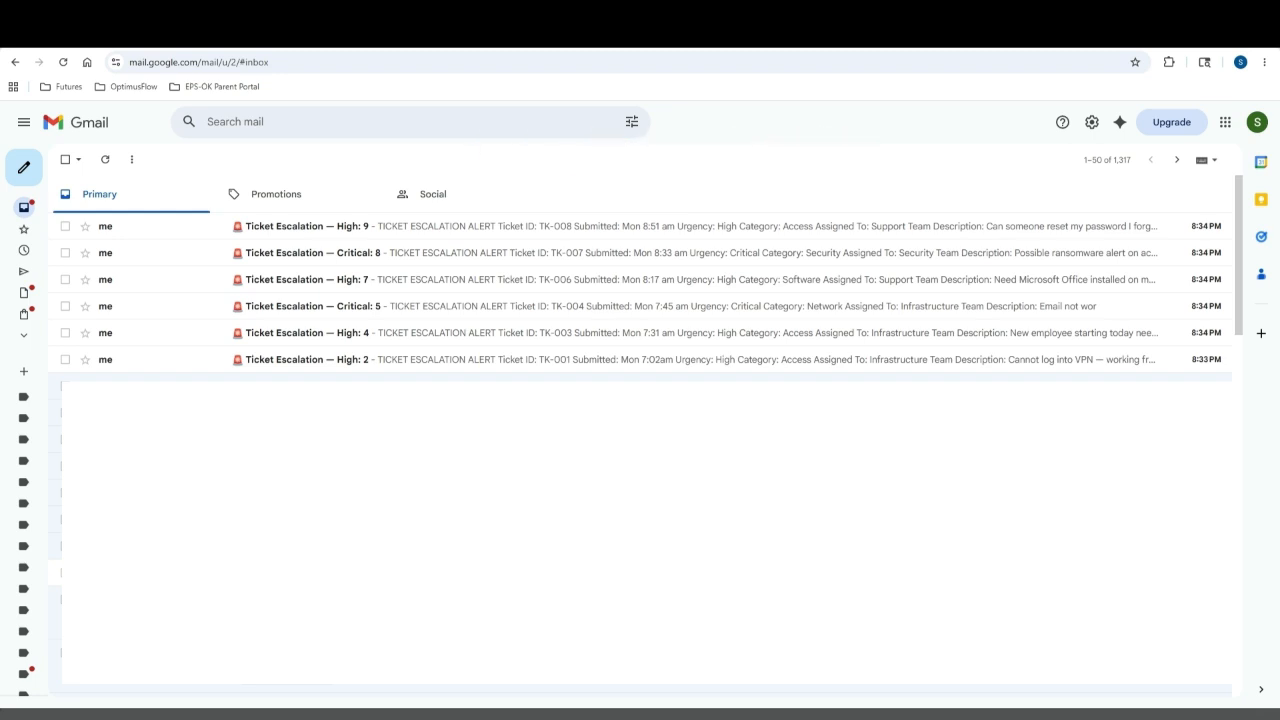
Switch to the Make tab and open the All scenarios list from the sidebar
{"action": "left_click", "coordinate": [90, 35]}
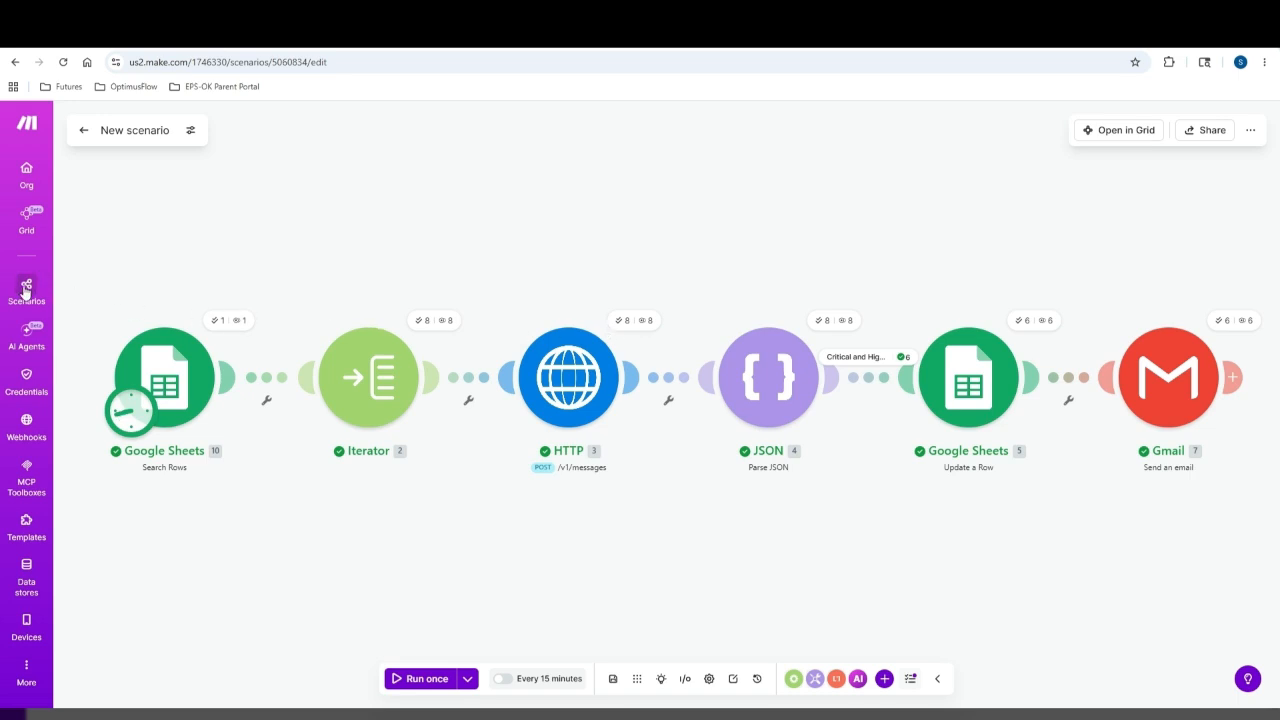
{"action": "left_click", "coordinate": [26, 287]}
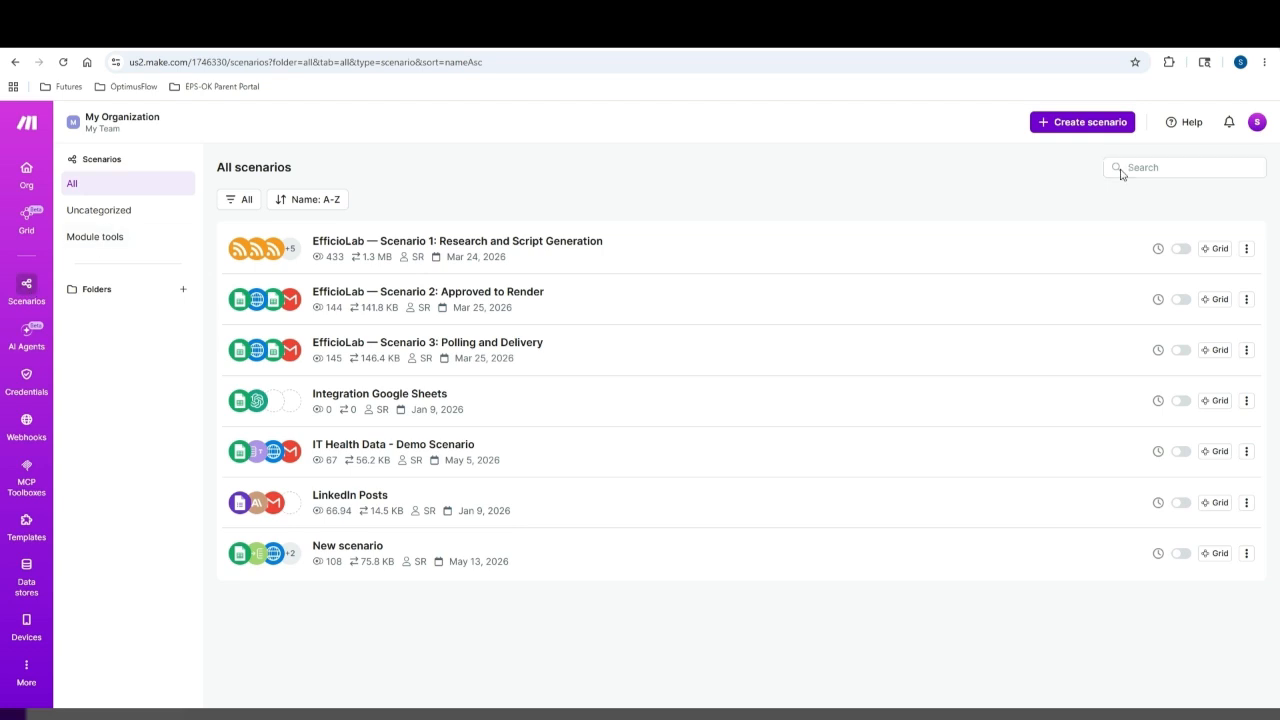
Create a new scenario titled 'EfficioLab Ticket Triage Demo' and pick Google Sheets as its first app
{"action": "left_click", "coordinate": [1077, 133]}
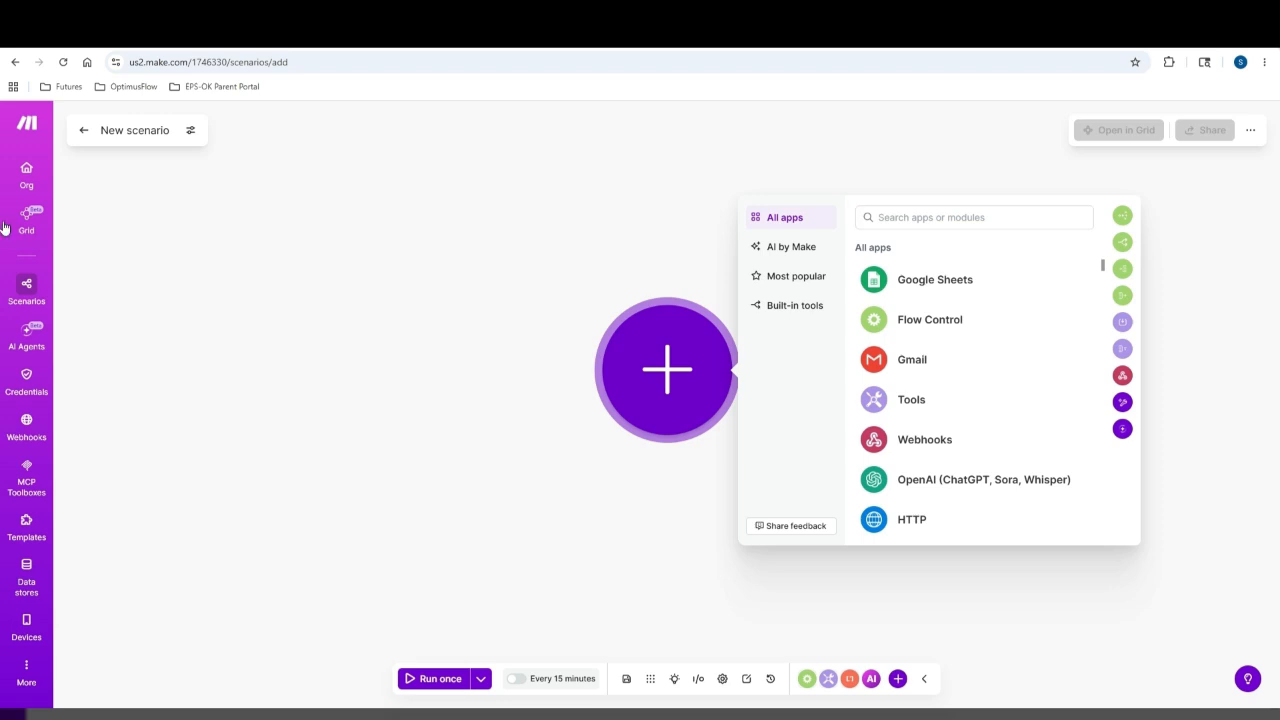
{"action": "left_click", "coordinate": [131, 130]}
{"action": "type", "text": "EfficioLab Ticket Triage Demo"}
{"action": "left_click_drag", "start_coordinate": [131, 130], "coordinate": [324, 130]}
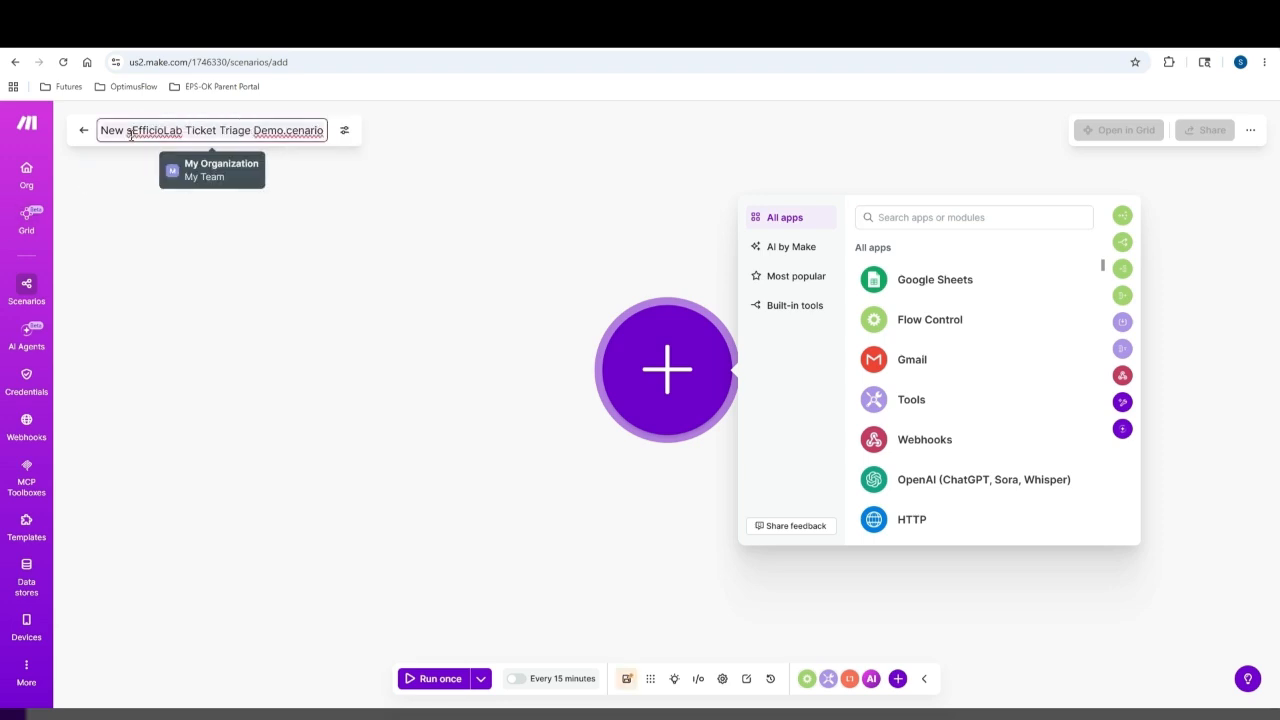
{"action": "type", "text": "EfficioLab Ticket Triage Demo."}
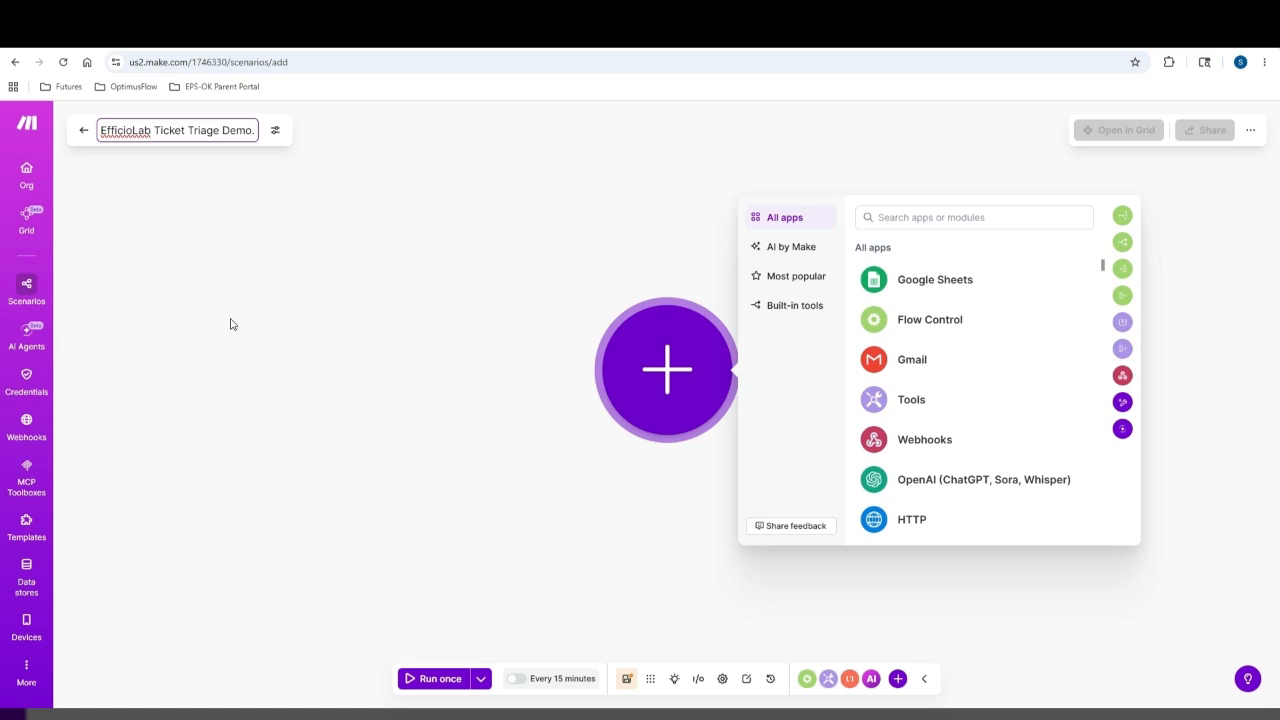
{"action": "left_click", "coordinate": [940, 289]}
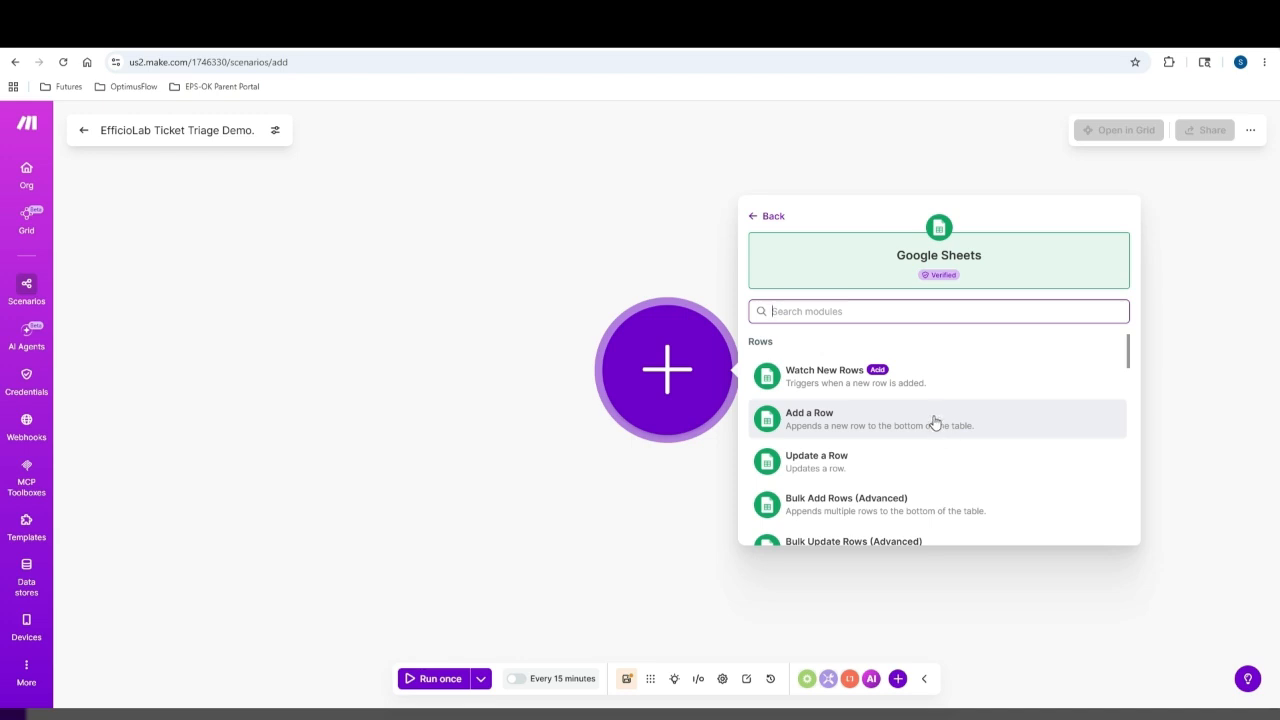
Add a Search Rows module on Helpdesk Tickets — Demo, Sheet1, with headers and limit 8
{"action": "scroll", "coordinate": [931, 420], "scroll_direction": "down", "scroll_amount": 2}
{"action": "scroll", "coordinate": [920, 400], "scroll_direction": "up", "scroll_amount": 2}
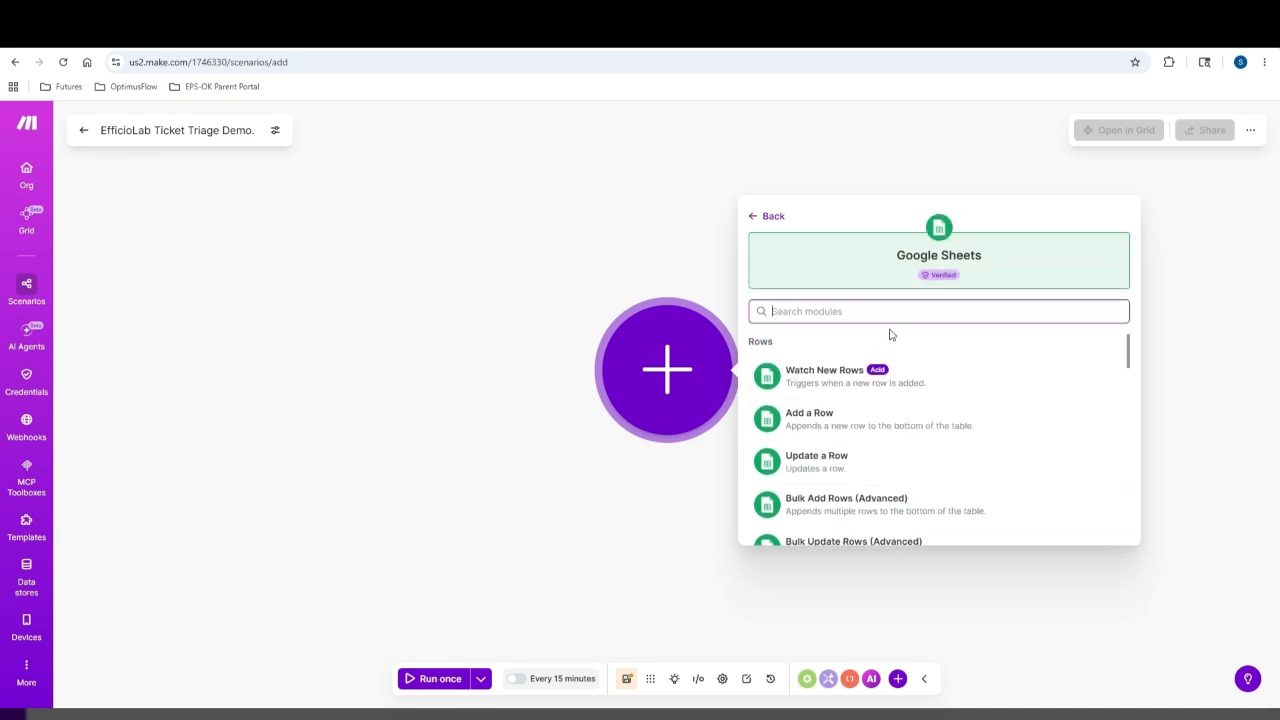
{"action": "type", "text": "sear"}
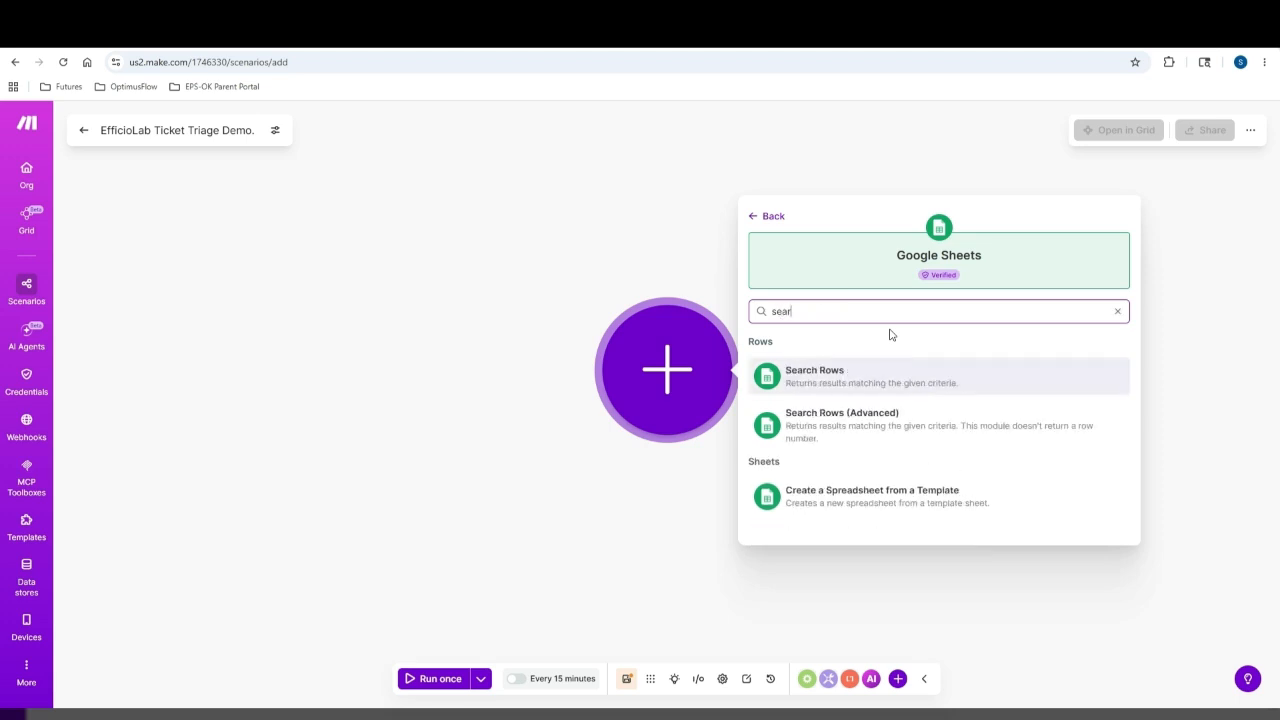
{"action": "left_click", "coordinate": [877, 388]}
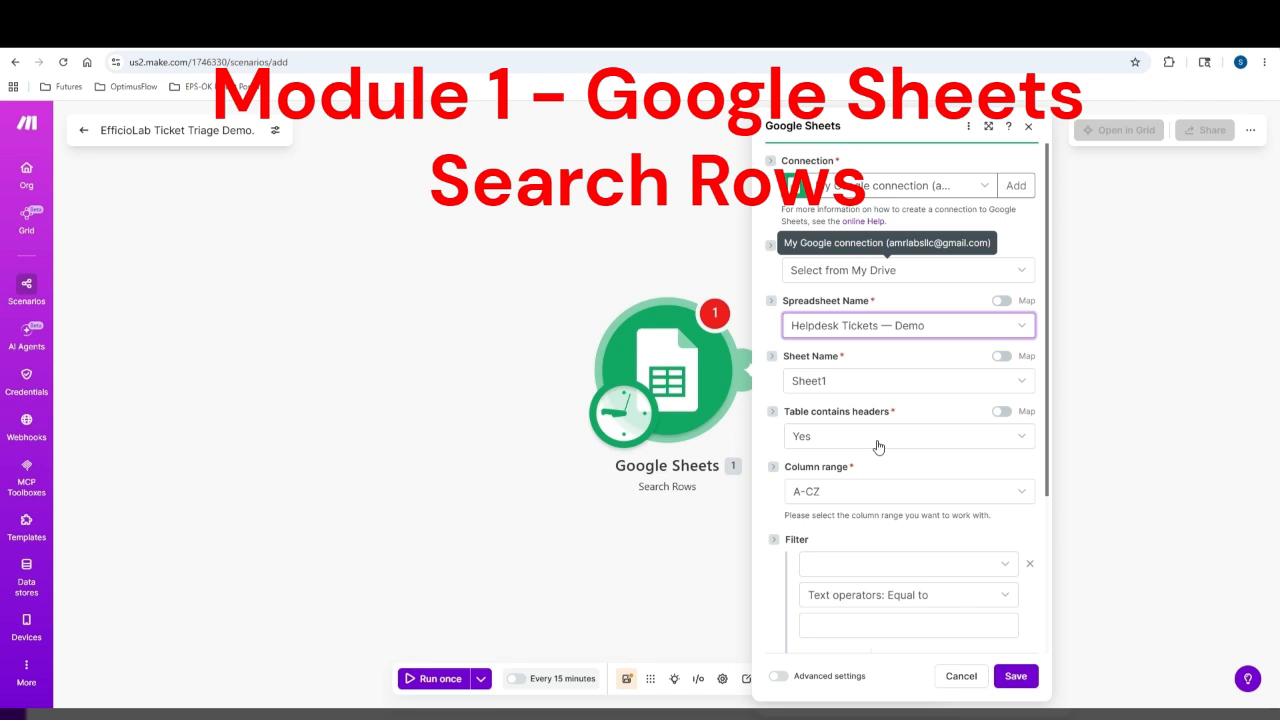
{"action": "scroll", "coordinate": [898, 499], "scroll_direction": "down", "scroll_amount": 2}
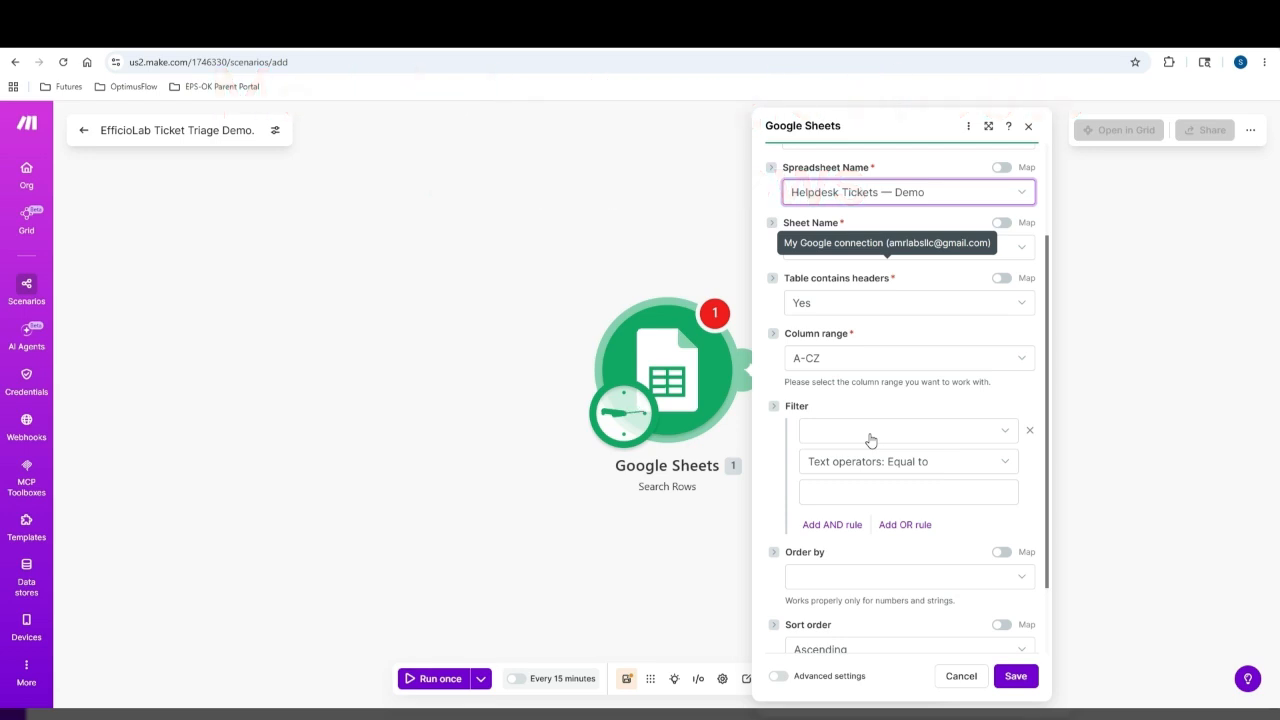
{"action": "scroll", "coordinate": [870, 440], "scroll_direction": "down", "scroll_amount": 2}
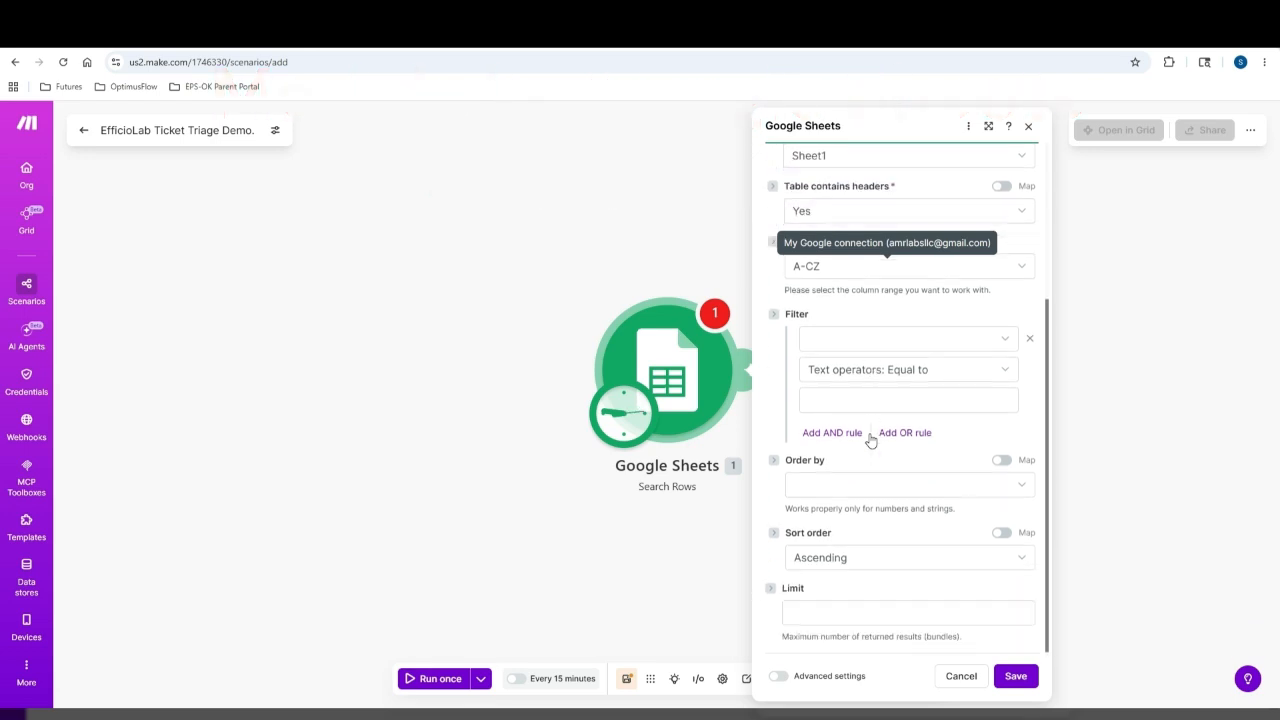
{"action": "left_click", "coordinate": [846, 617]}
{"action": "type", "text": "8"}
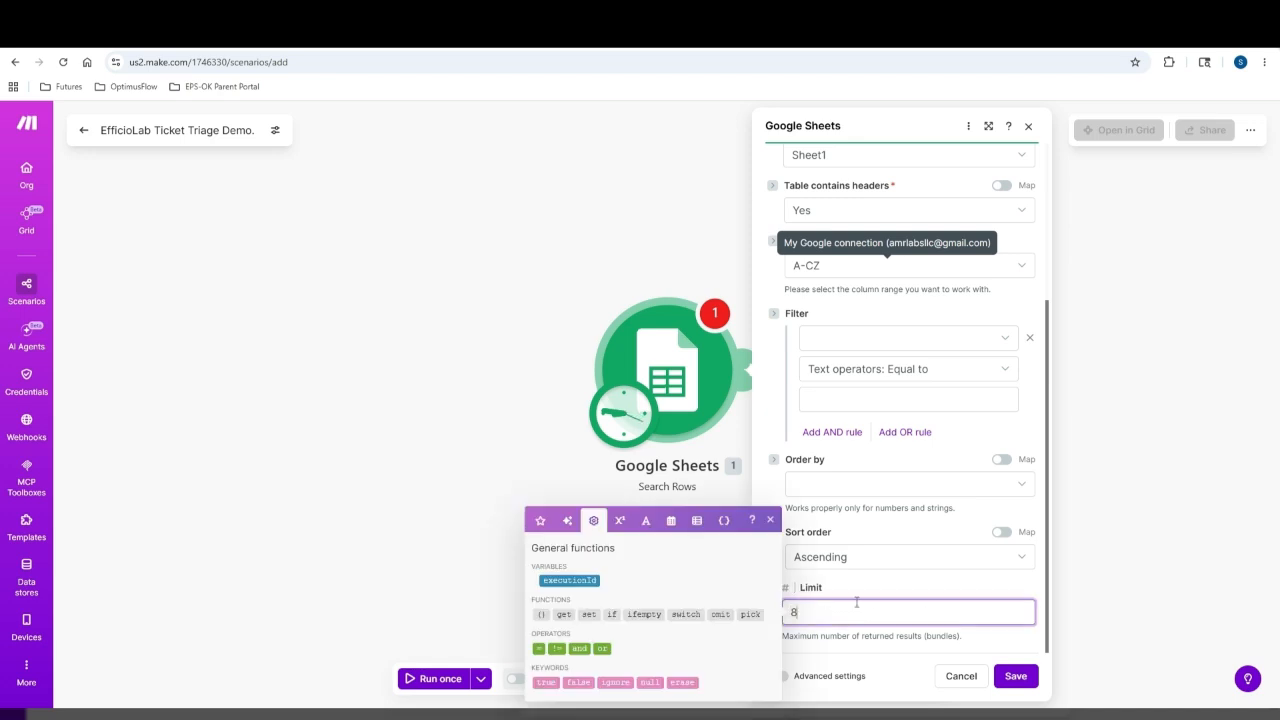
{"action": "left_click", "coordinate": [1013, 677]}
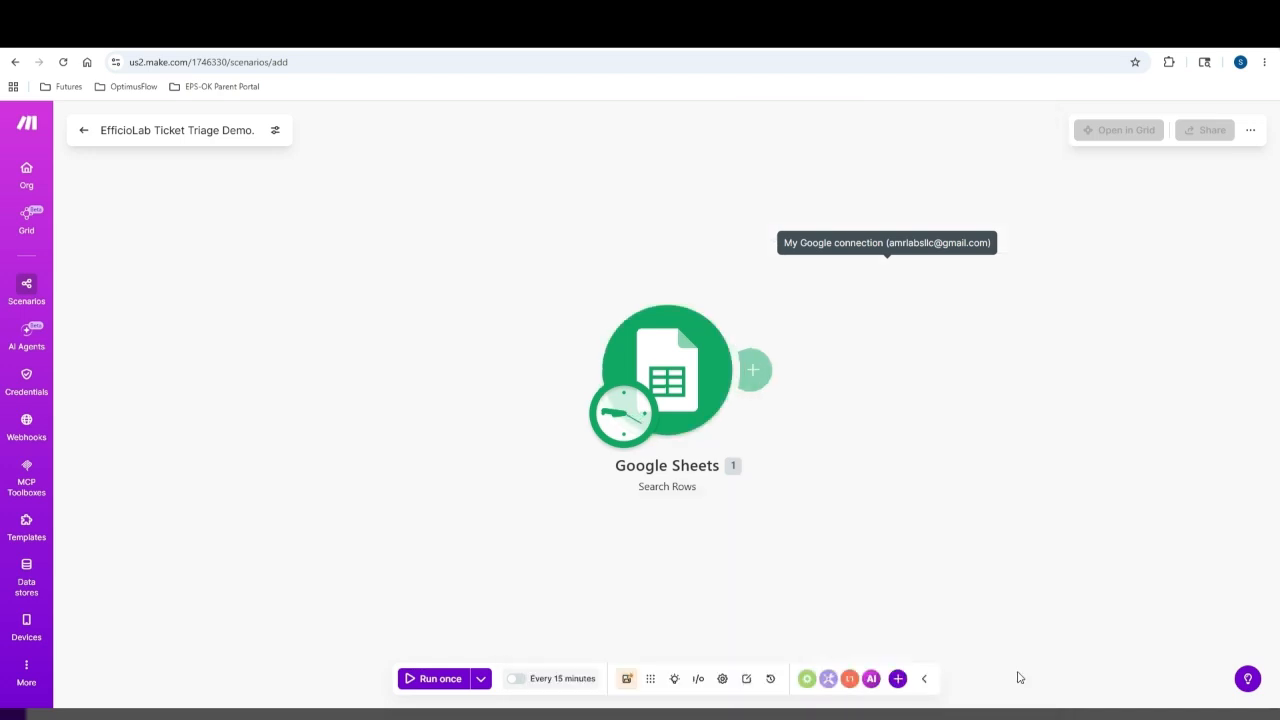
Save the scenario and run it once, checking Search Rows returns 8 ticket rows from TK-001
{"action": "left_click", "coordinate": [628, 680]}
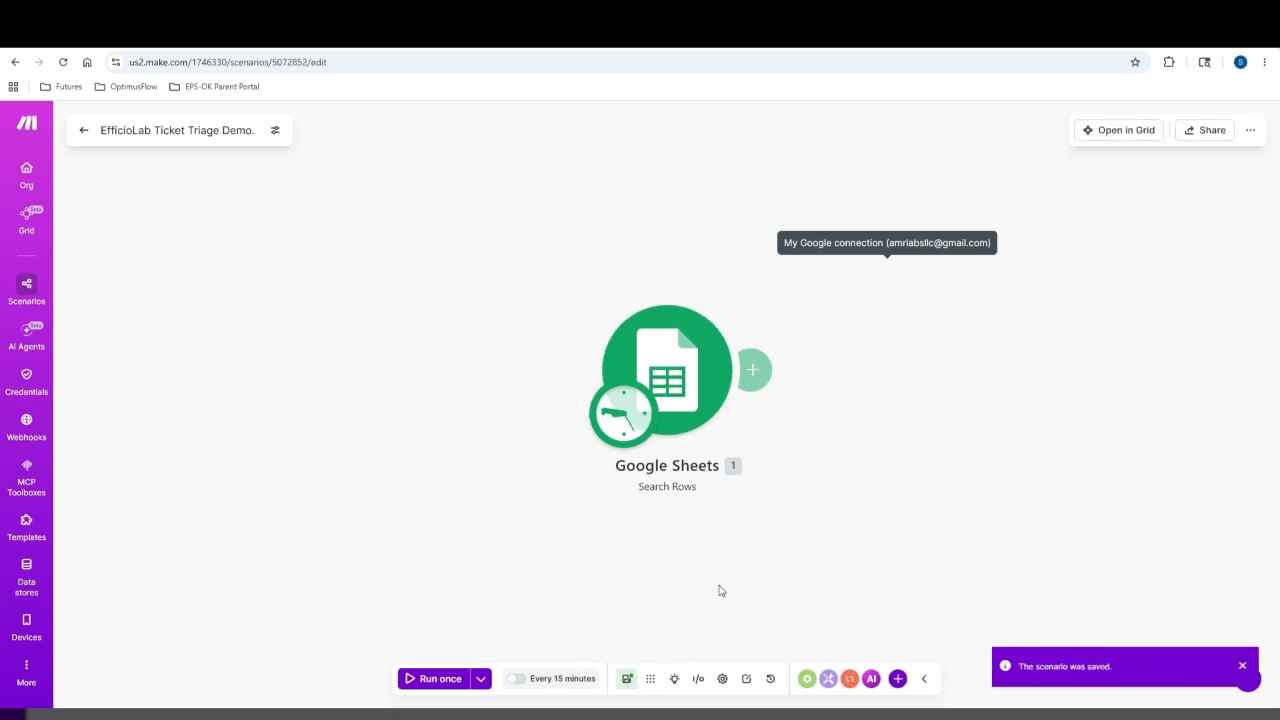
{"action": "left_click", "coordinate": [430, 680]}
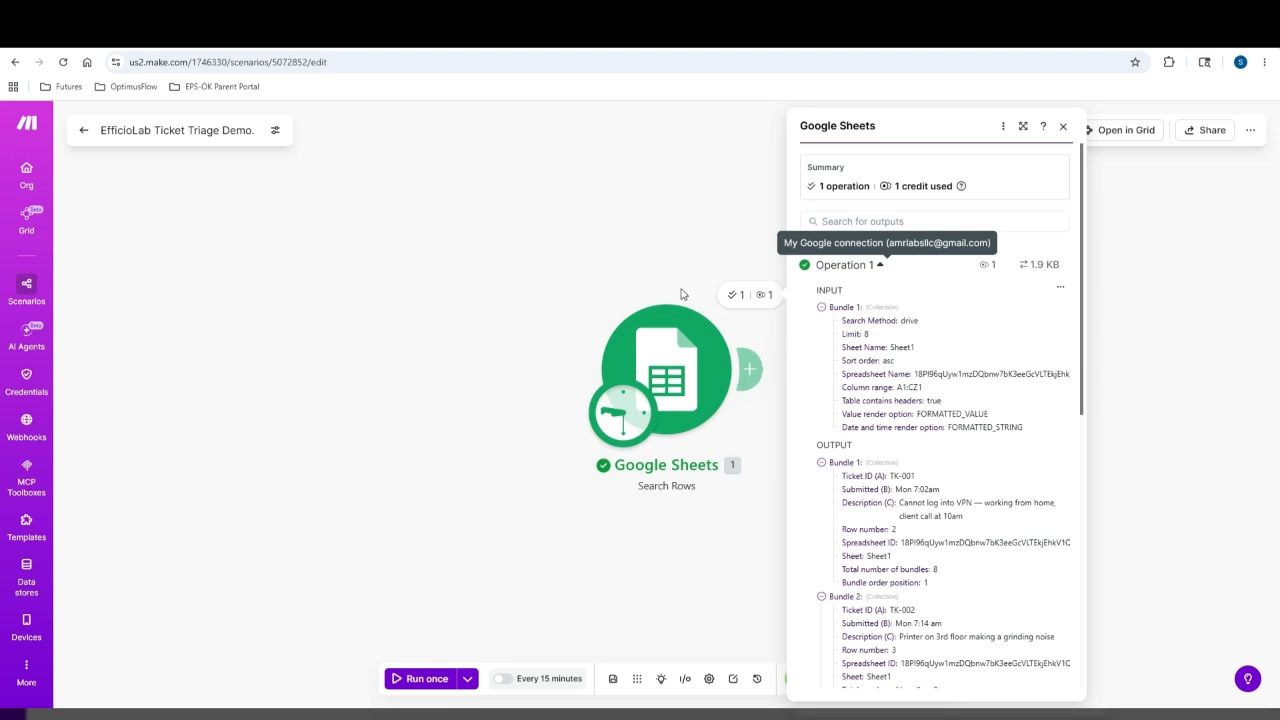
{"action": "left_click", "coordinate": [410, 678]}
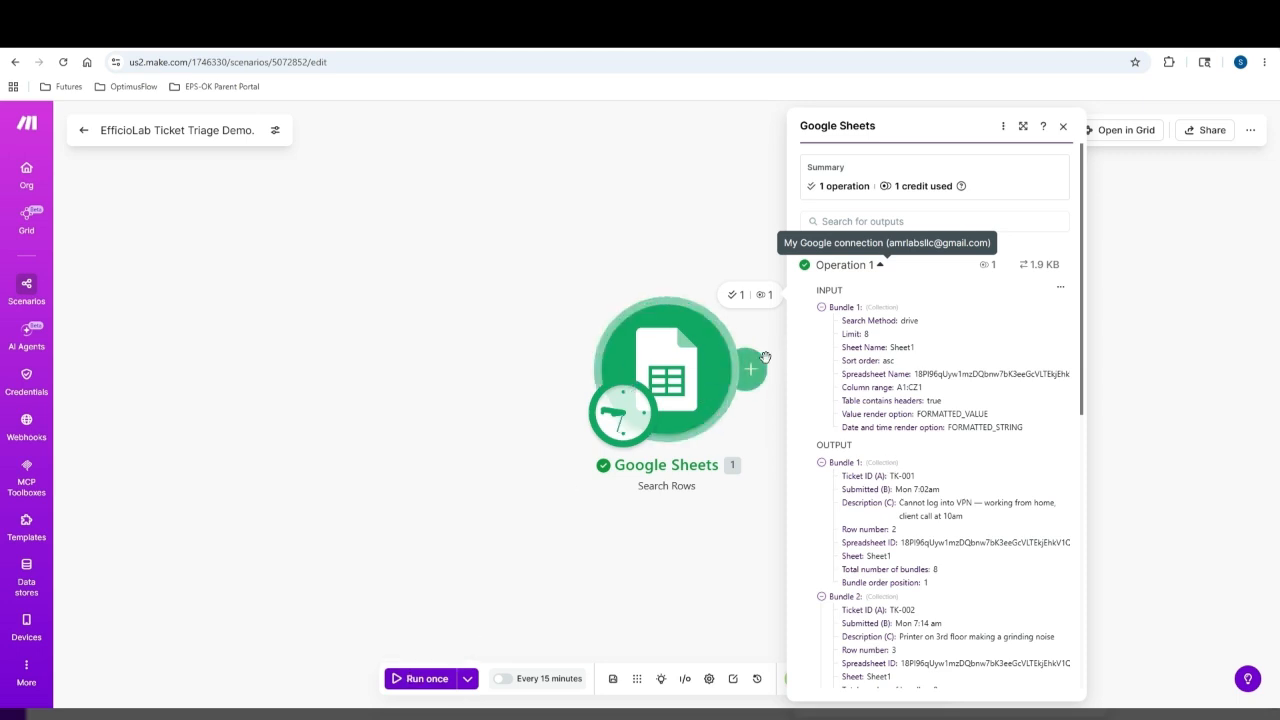
{"action": "scroll", "coordinate": [917, 370], "scroll_direction": "down", "scroll_amount": 3}
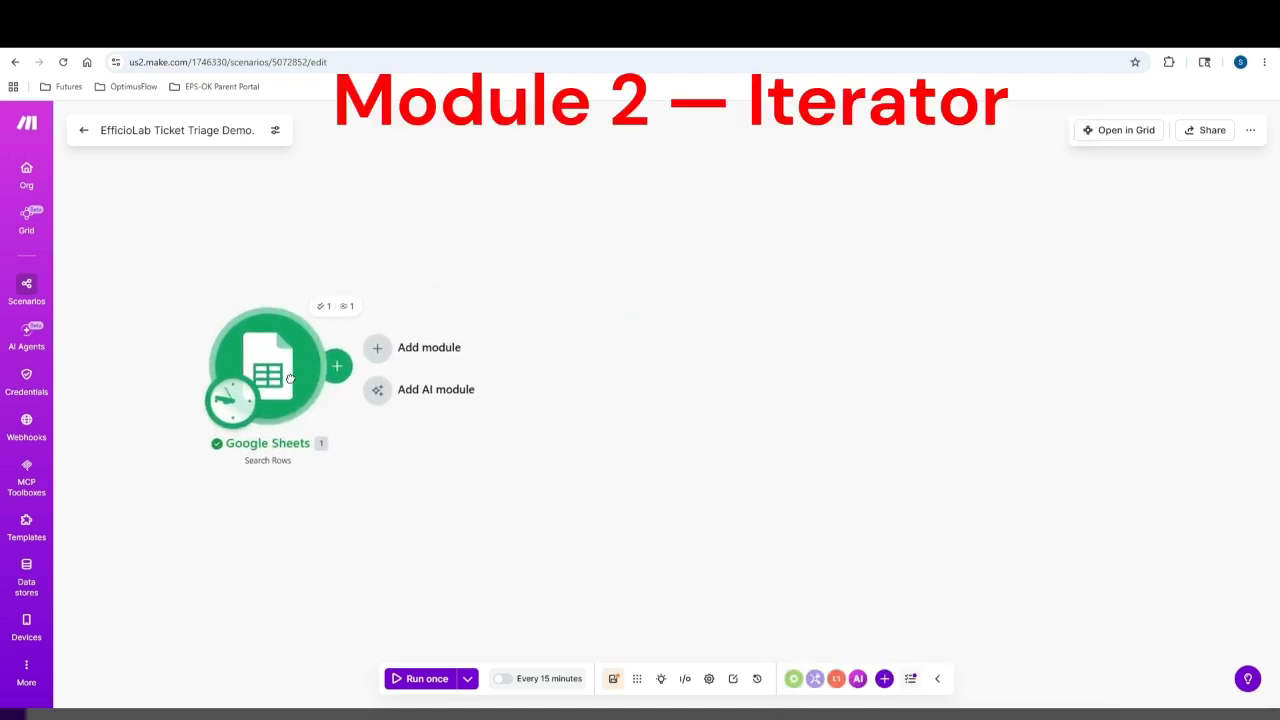
{"action": "left_click", "coordinate": [537, 424]}
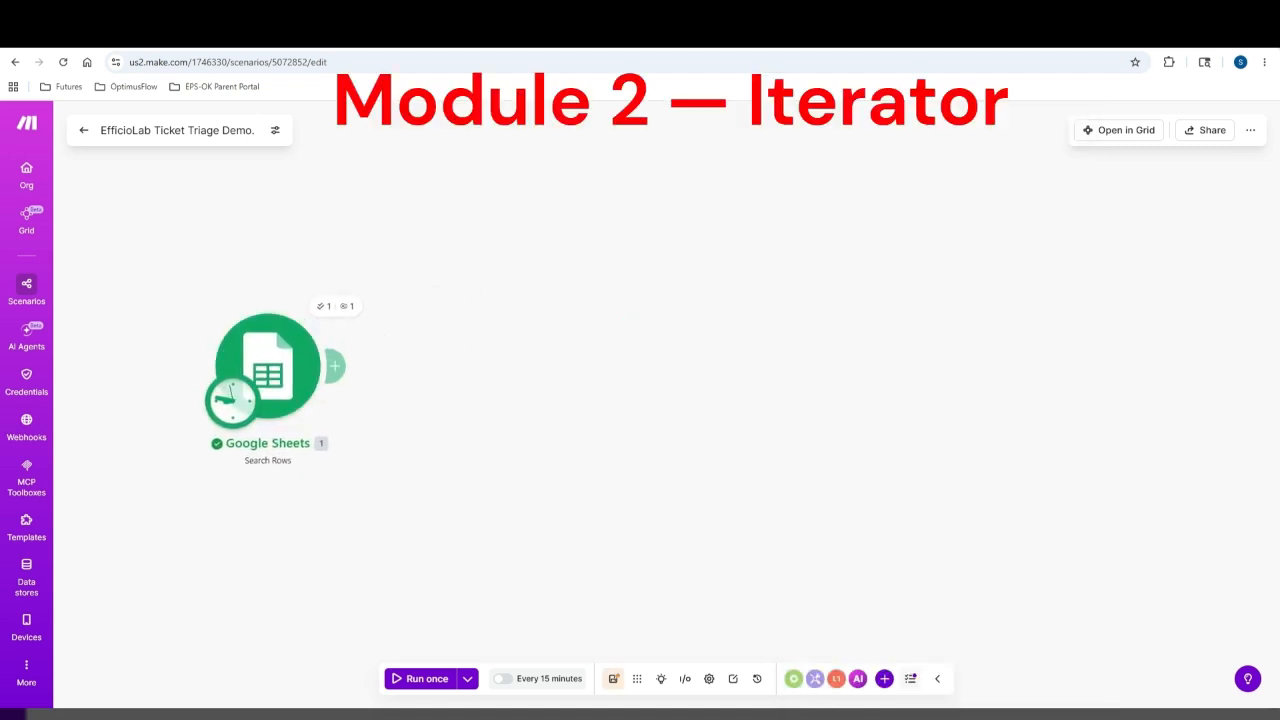
Add an Iterator after Search Rows, mapping the sheet search output into its Array
{"action": "mouse_move", "coordinate": [334, 363]}
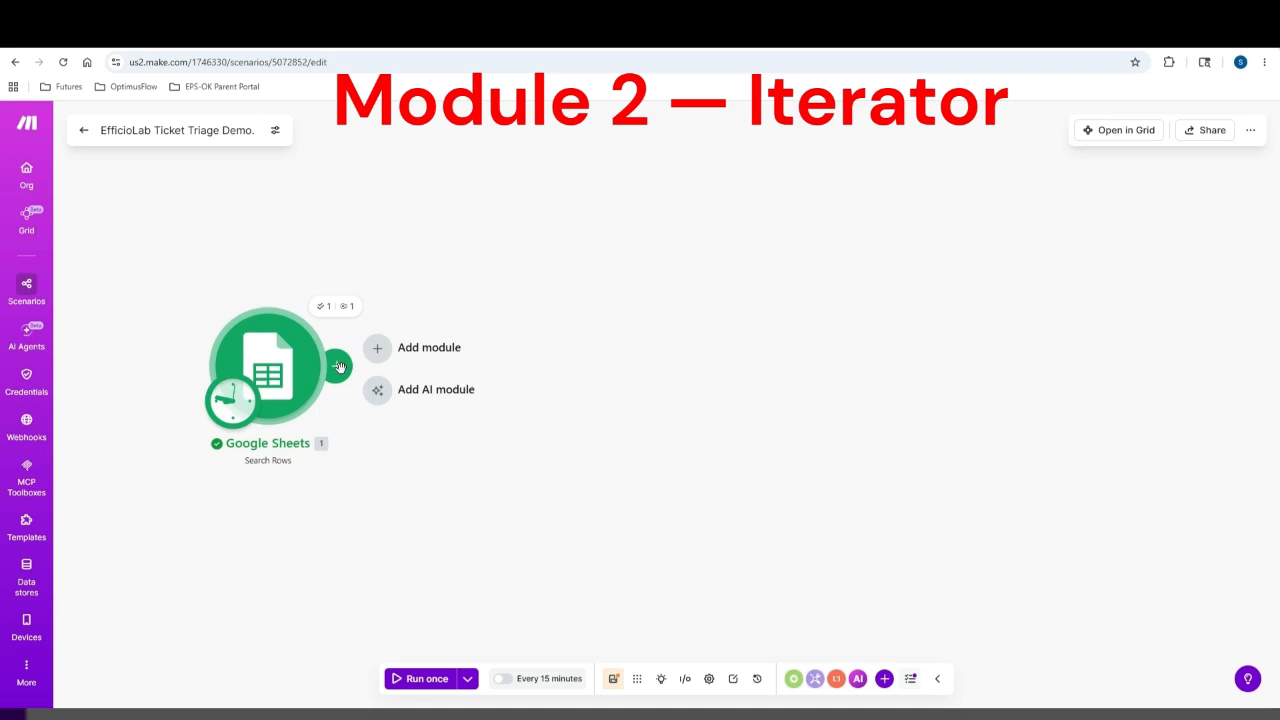
{"action": "left_click", "coordinate": [378, 348]}
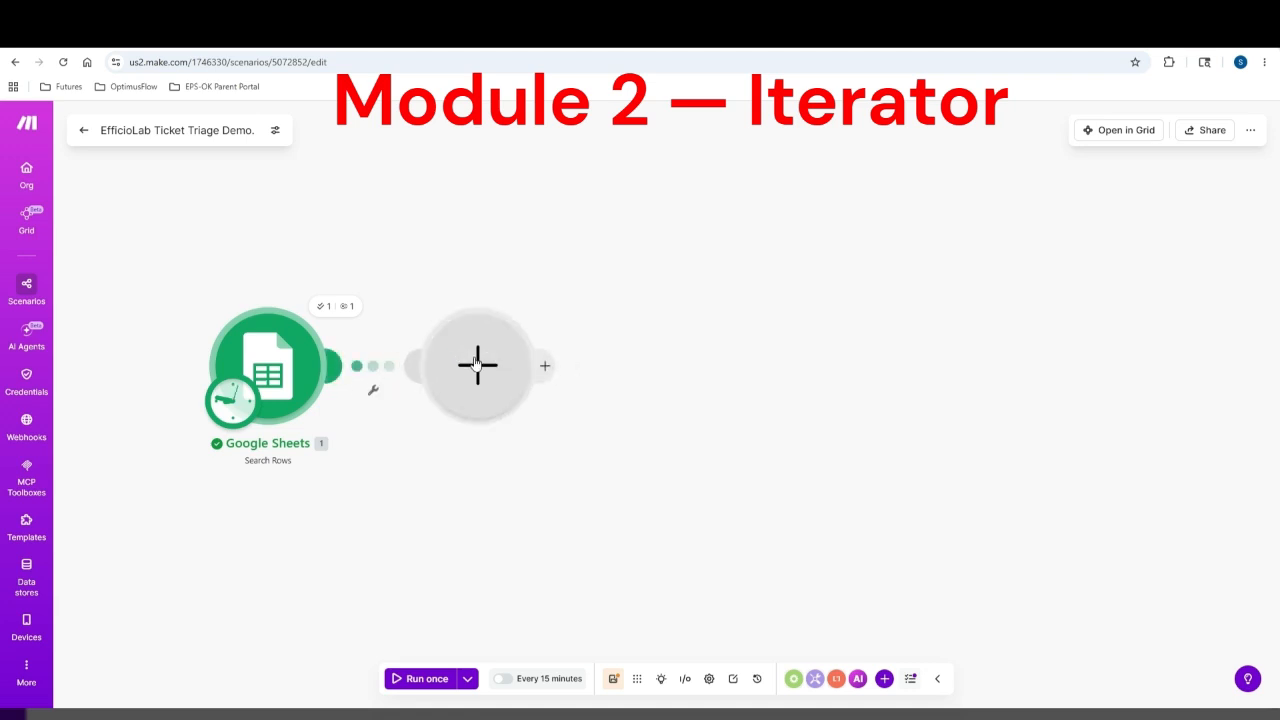
{"action": "type", "text": "I"}
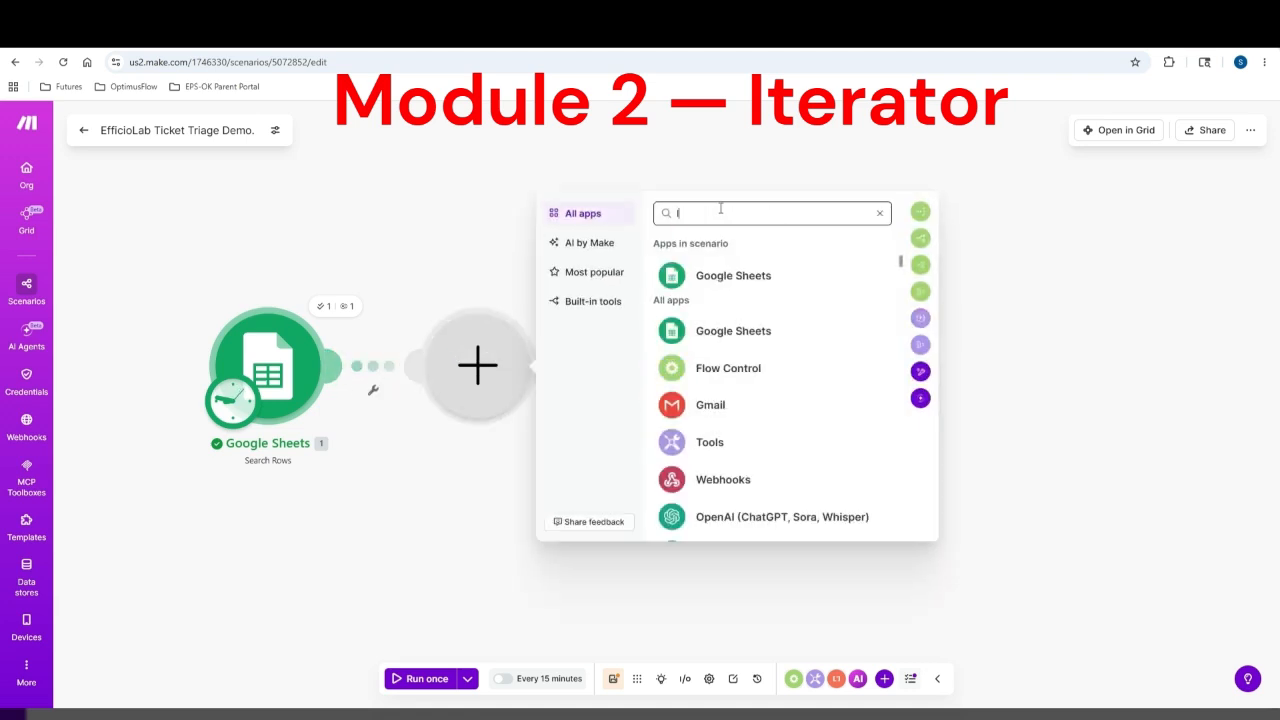
{"action": "type", "text": "ter"}
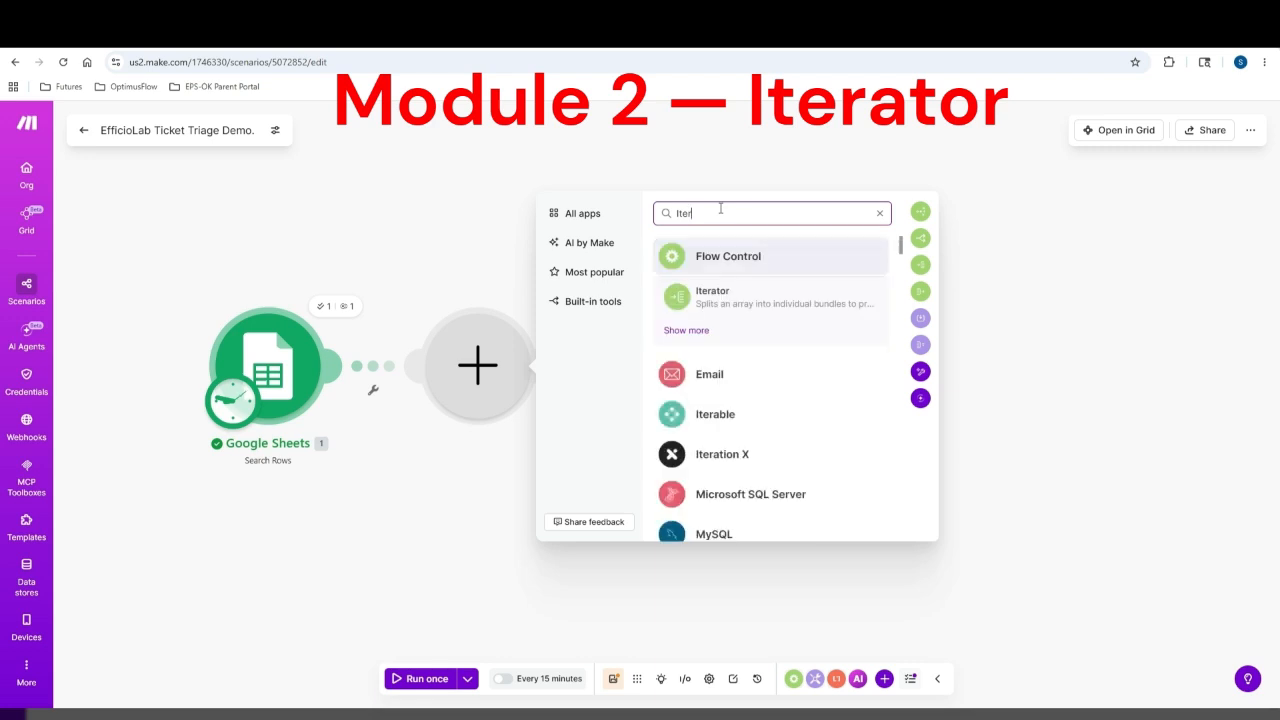
{"action": "left_click", "coordinate": [714, 296]}
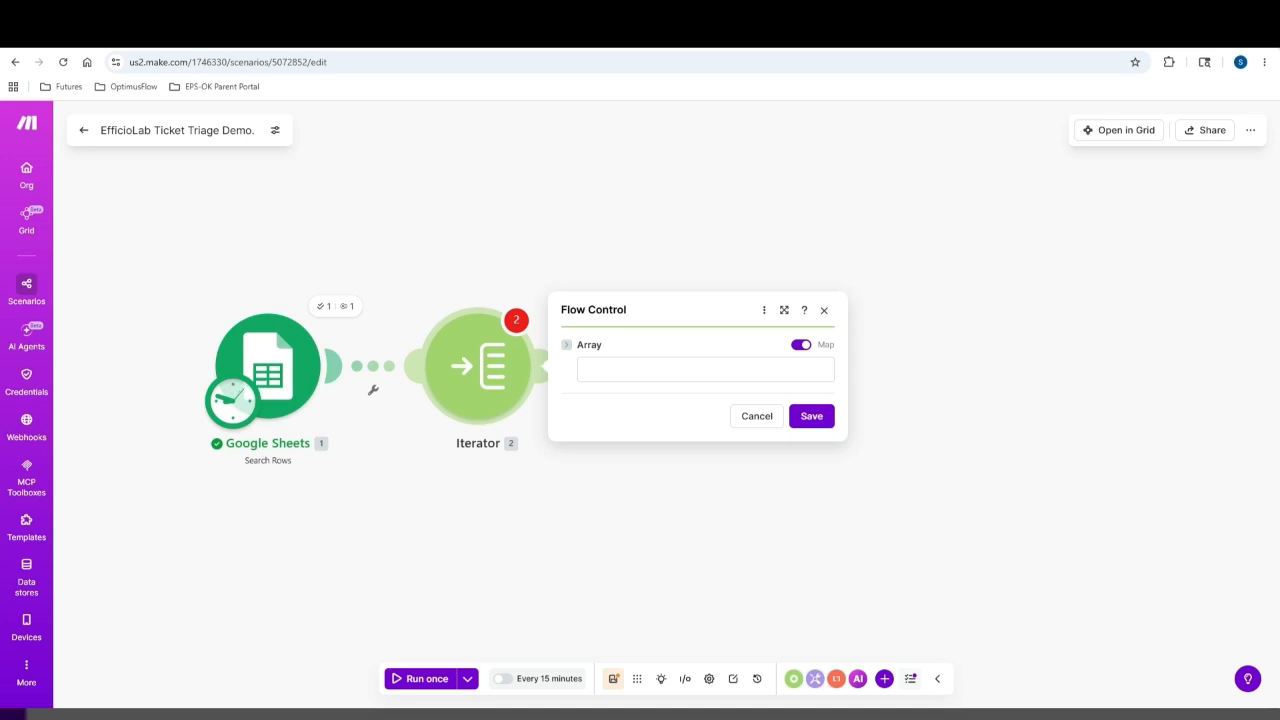
{"action": "left_click", "coordinate": [700, 370]}
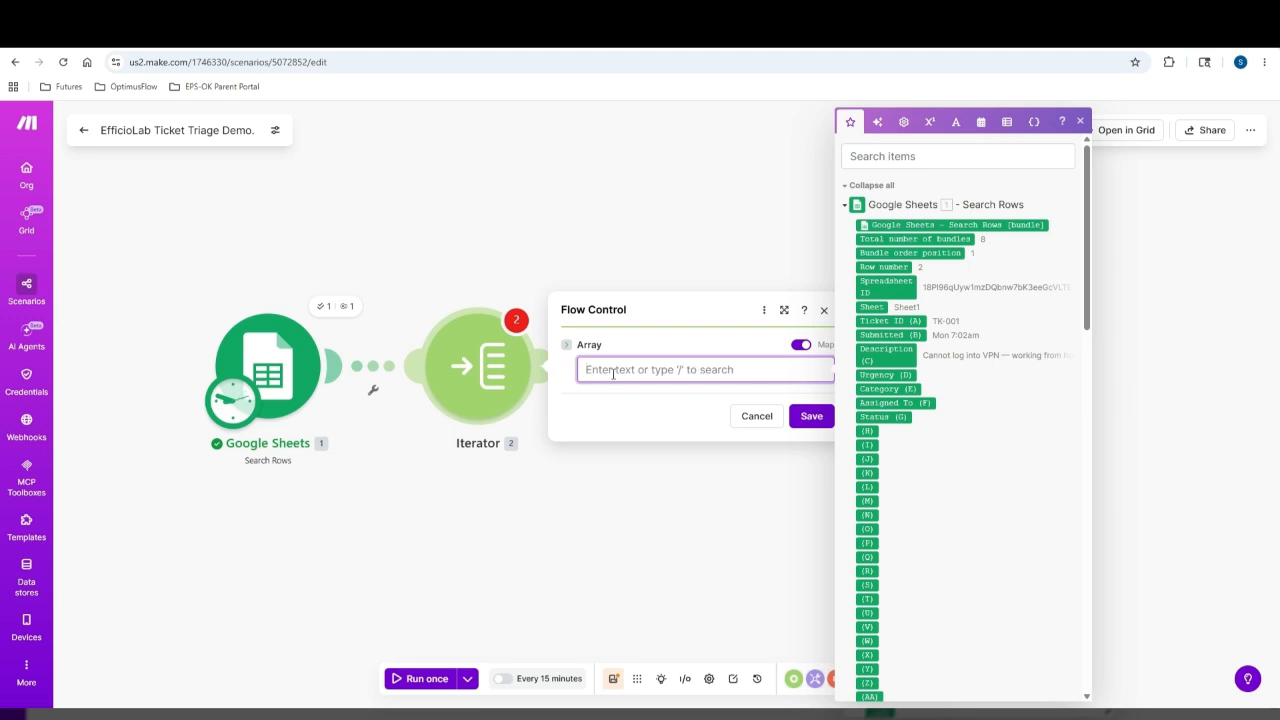
{"action": "left_click", "coordinate": [885, 267]}
{"action": "left_click", "coordinate": [811, 416]}
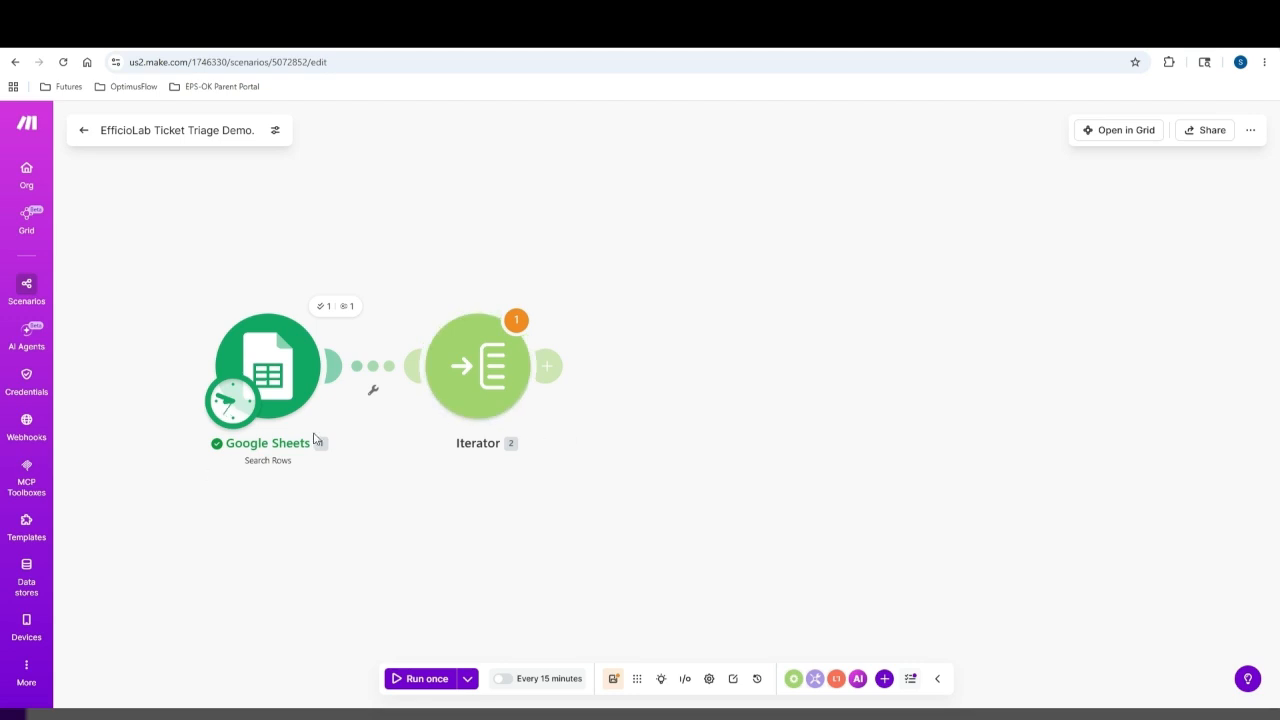
{"action": "left_click", "coordinate": [520, 324]}
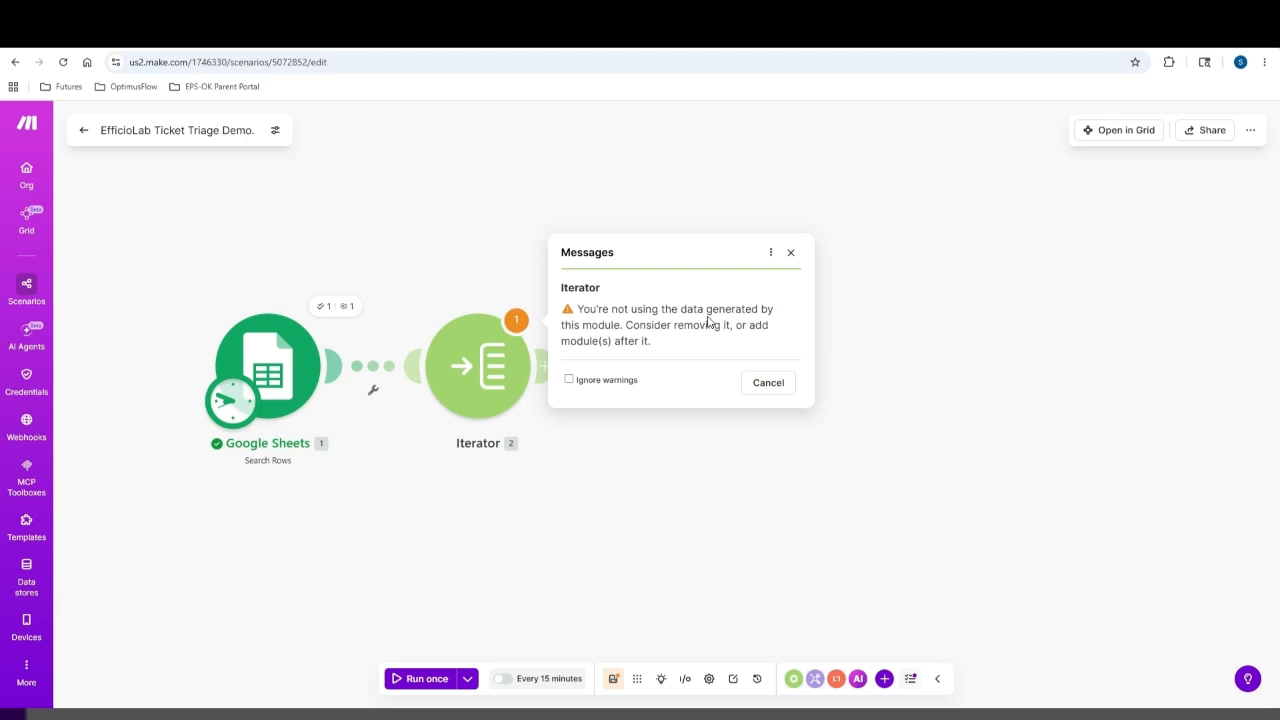
Dismiss the Iterator warning and attach an HTTP 'Make a request' module after the Iterator
{"action": "left_click", "coordinate": [762, 386]}
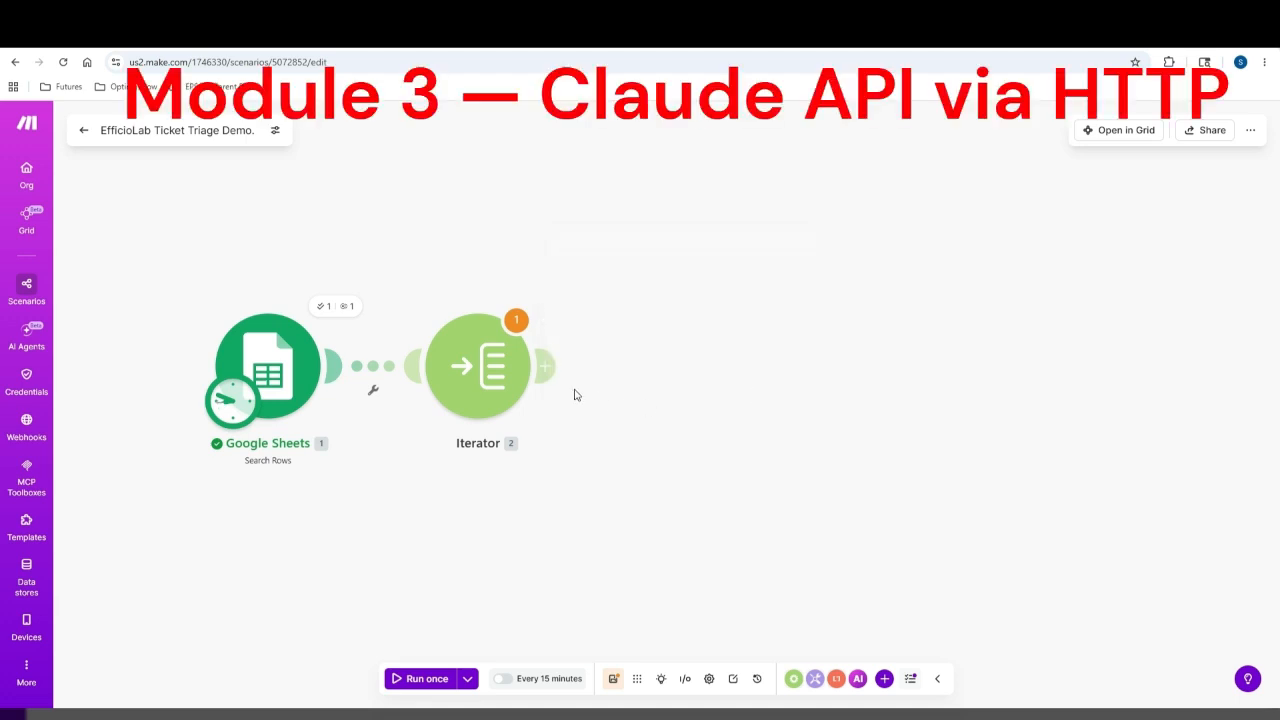
{"action": "mouse_move", "coordinate": [541, 371]}
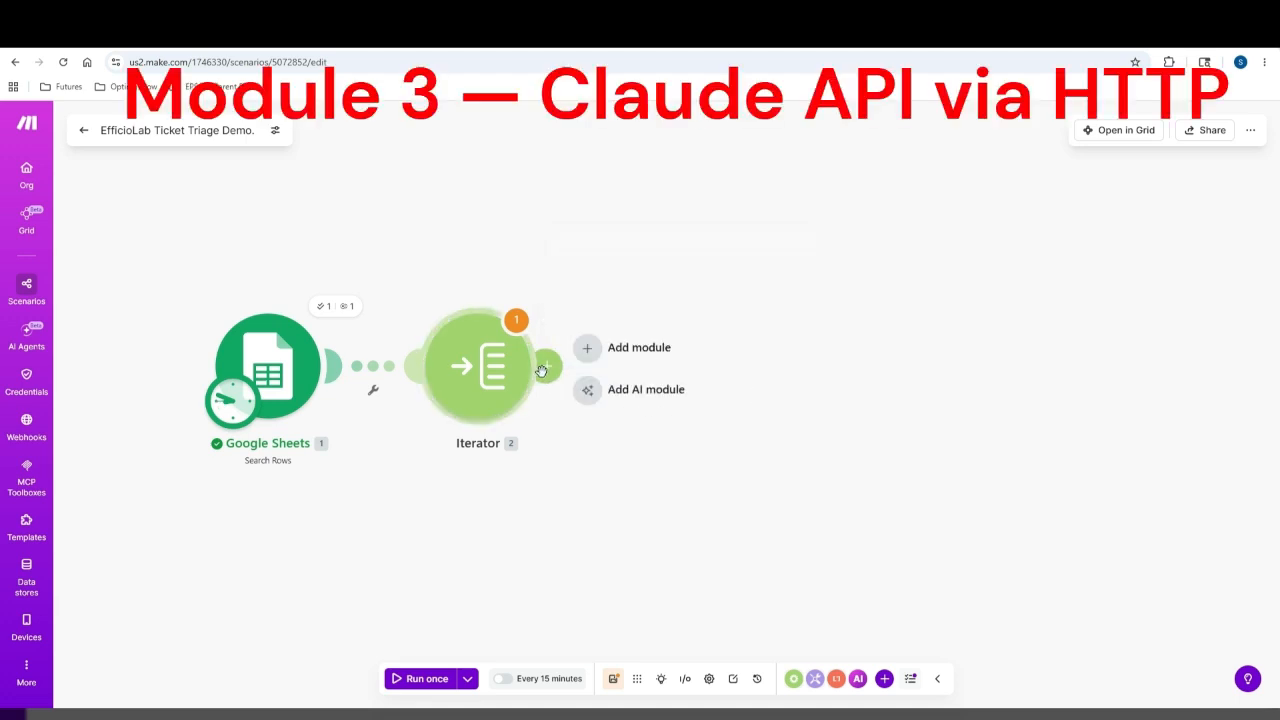
{"action": "left_click", "coordinate": [624, 354]}
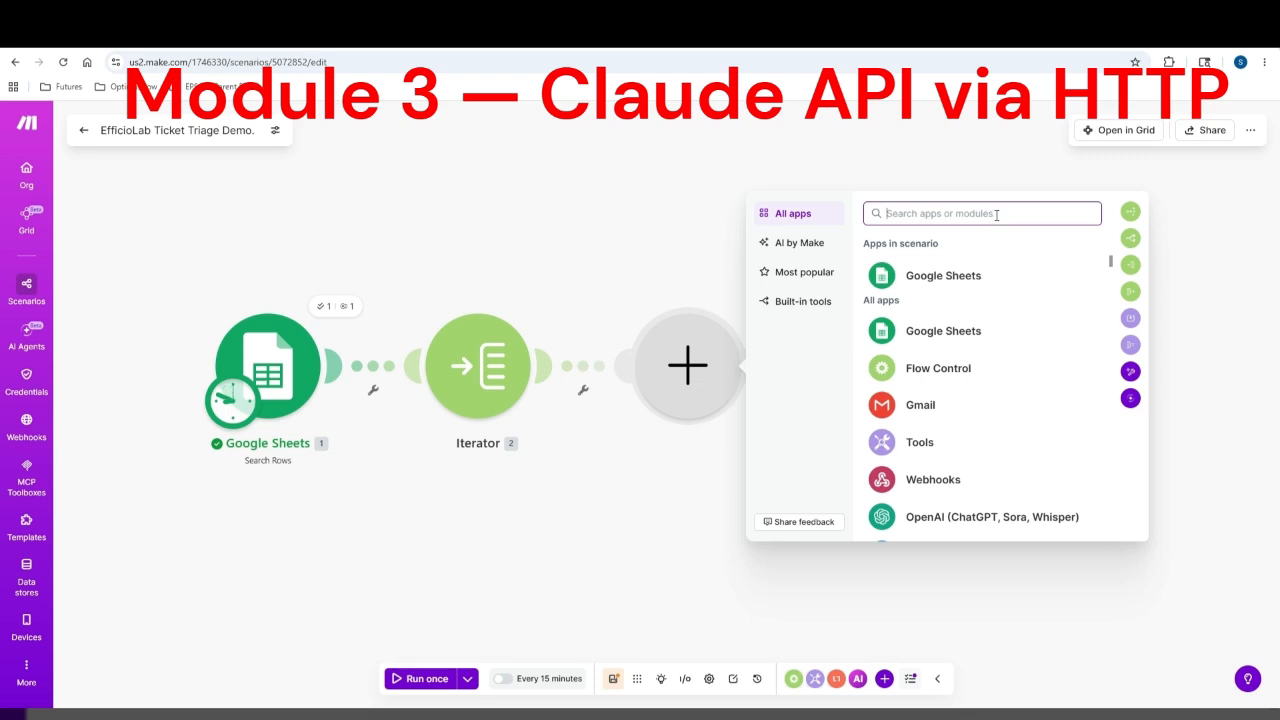
{"action": "type", "text": "http"}
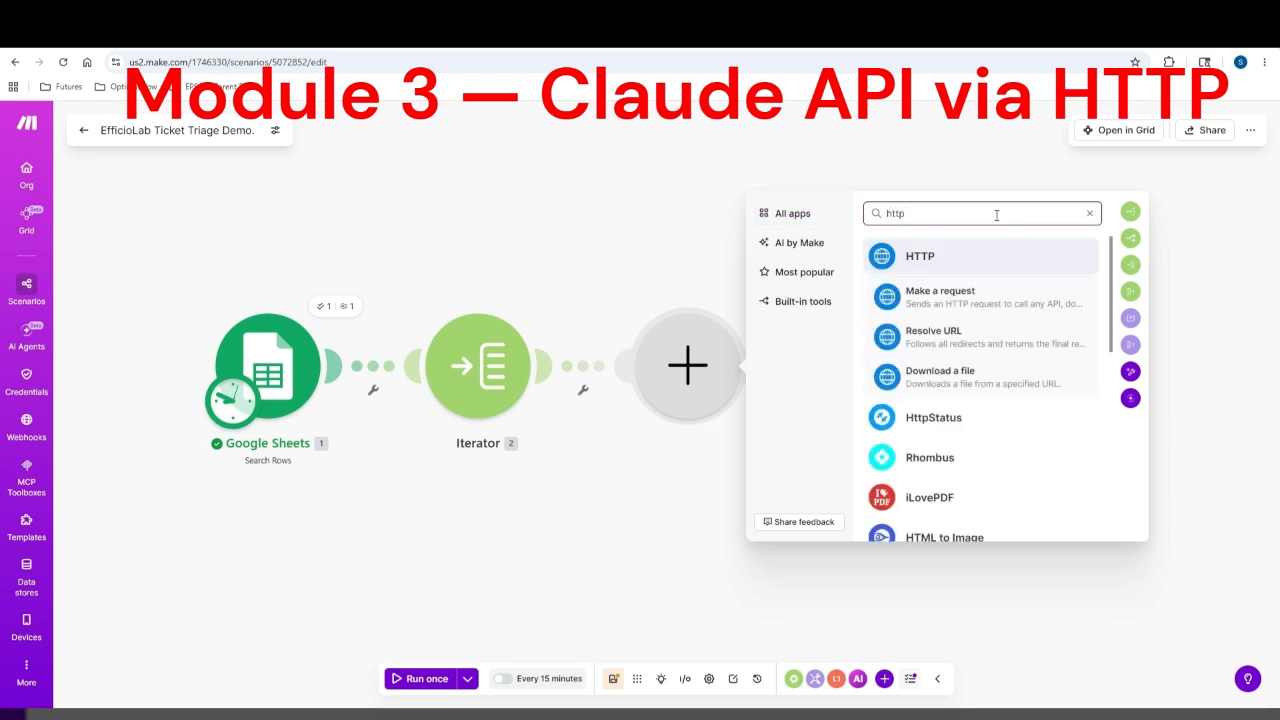
{"action": "left_click", "coordinate": [976, 305]}
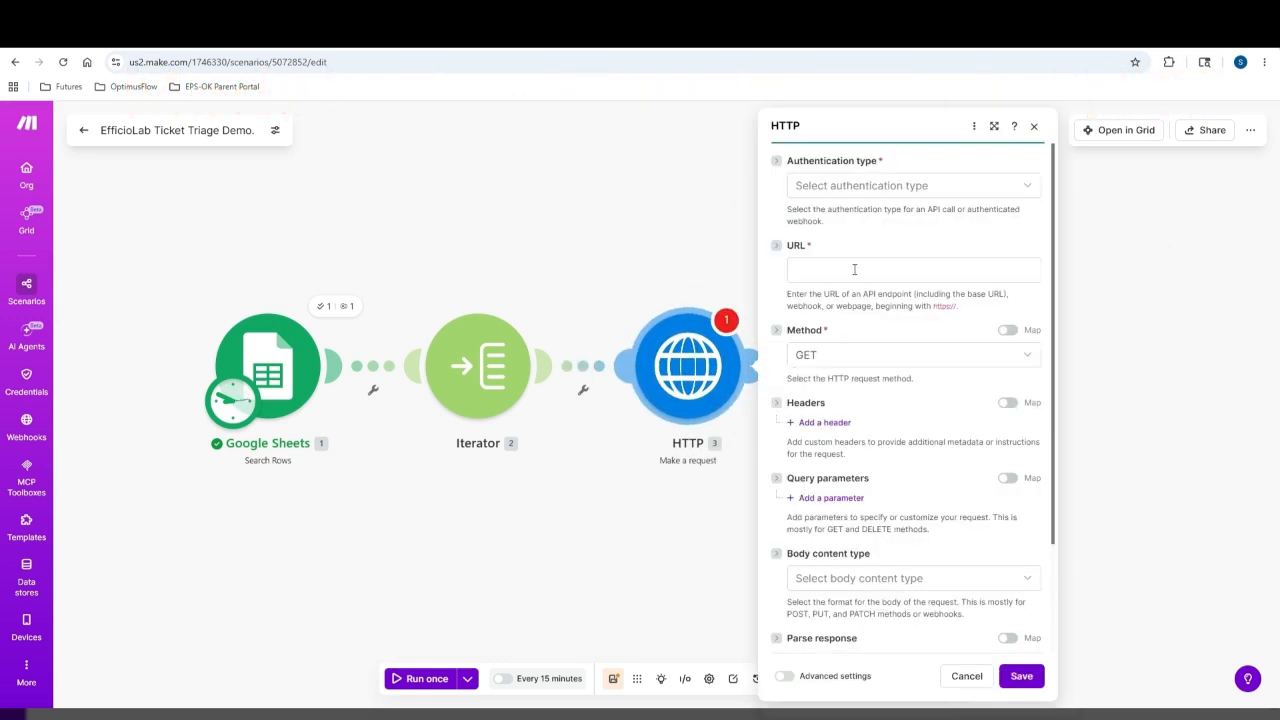
{"action": "left_click", "coordinate": [945, 196]}
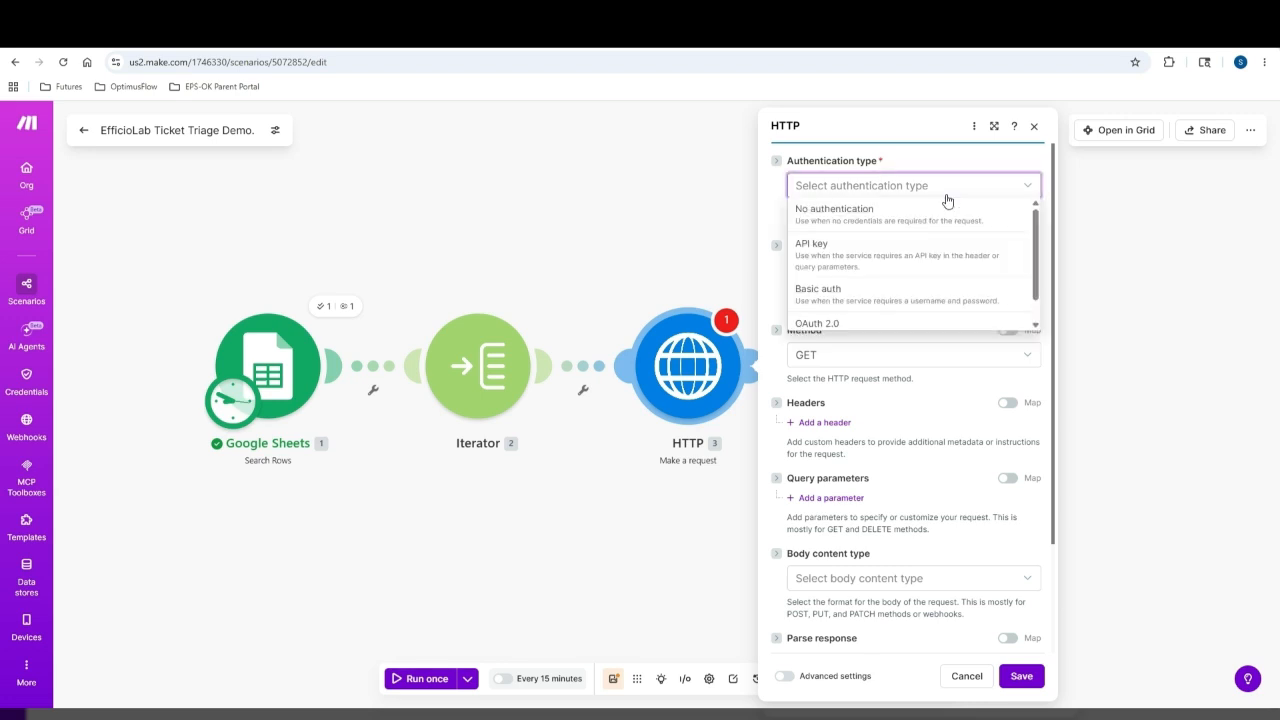
{"action": "left_click", "coordinate": [894, 221]}
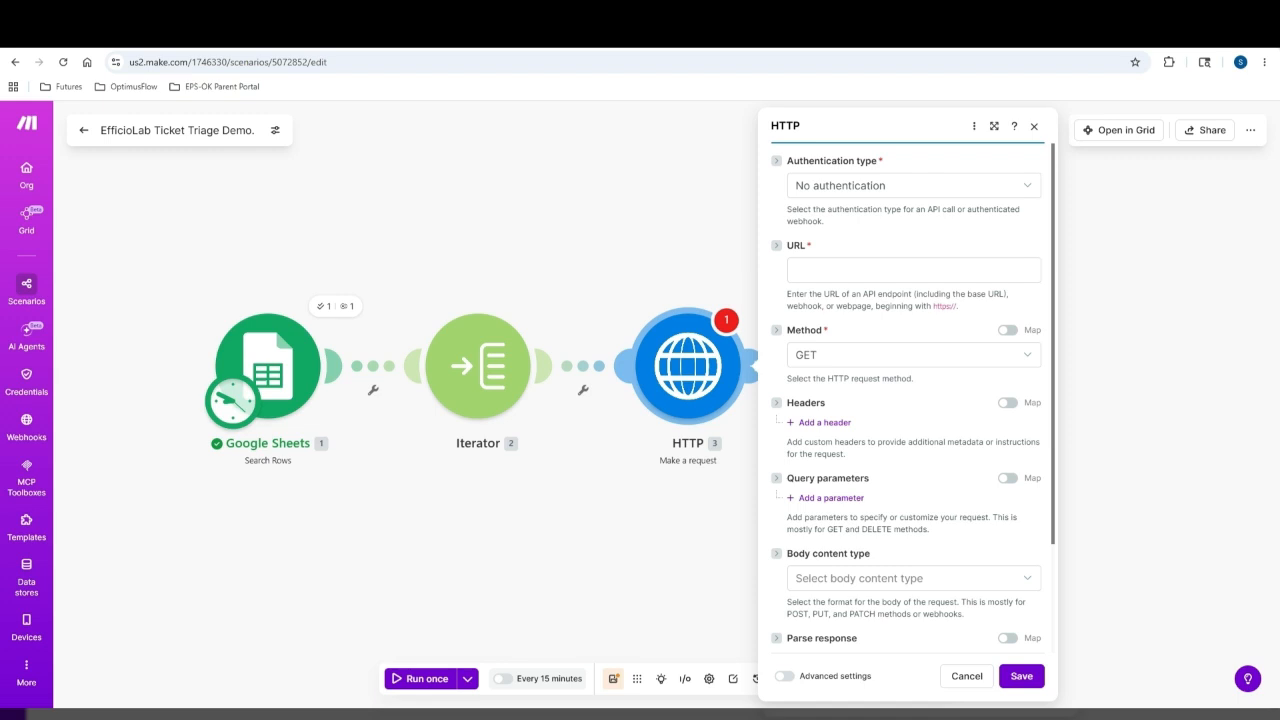
{"action": "type", "text": "https://api.anthropic.com/v1/messages"}
{"action": "left_click", "coordinate": [898, 362]}
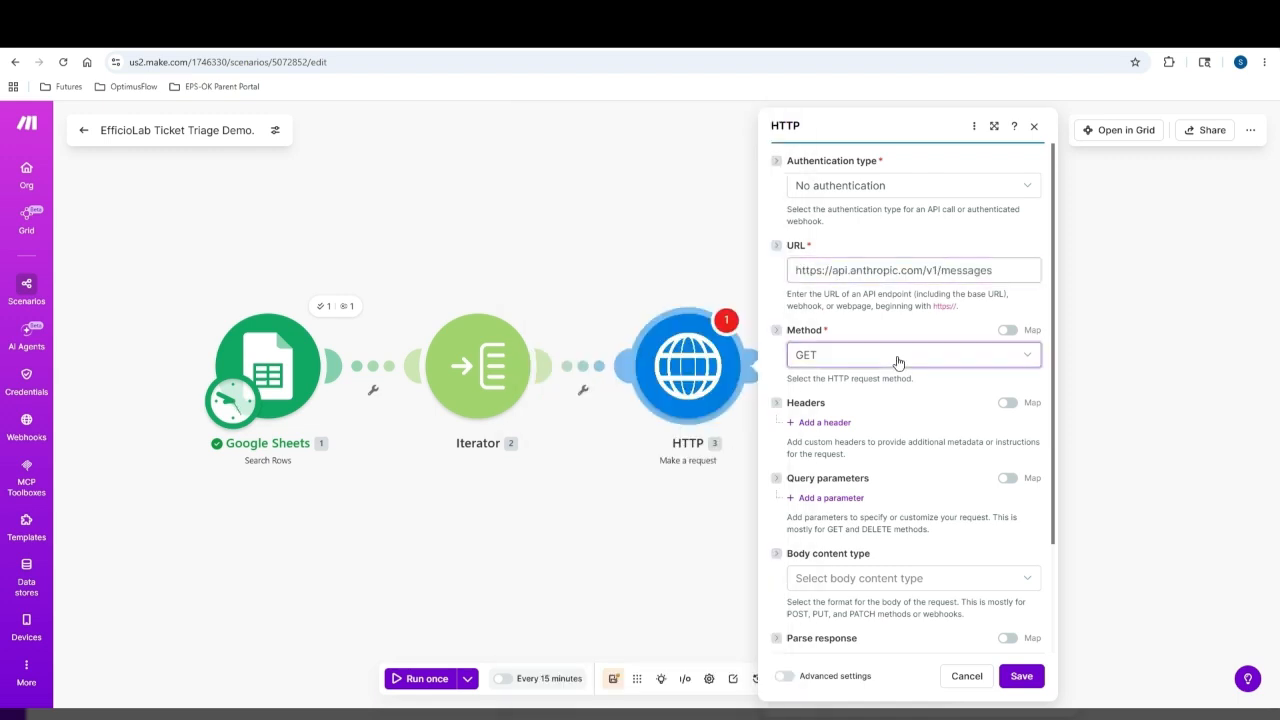
{"action": "left_click", "coordinate": [898, 362]}
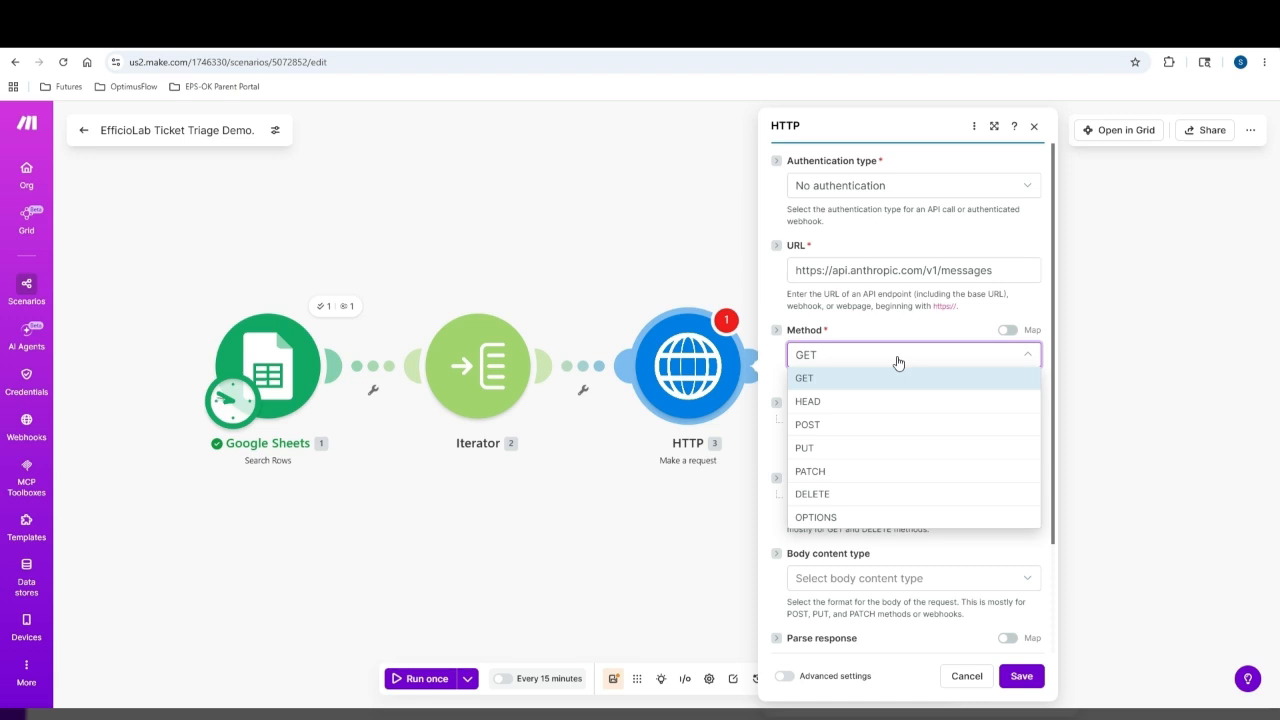
{"action": "left_click", "coordinate": [852, 425]}
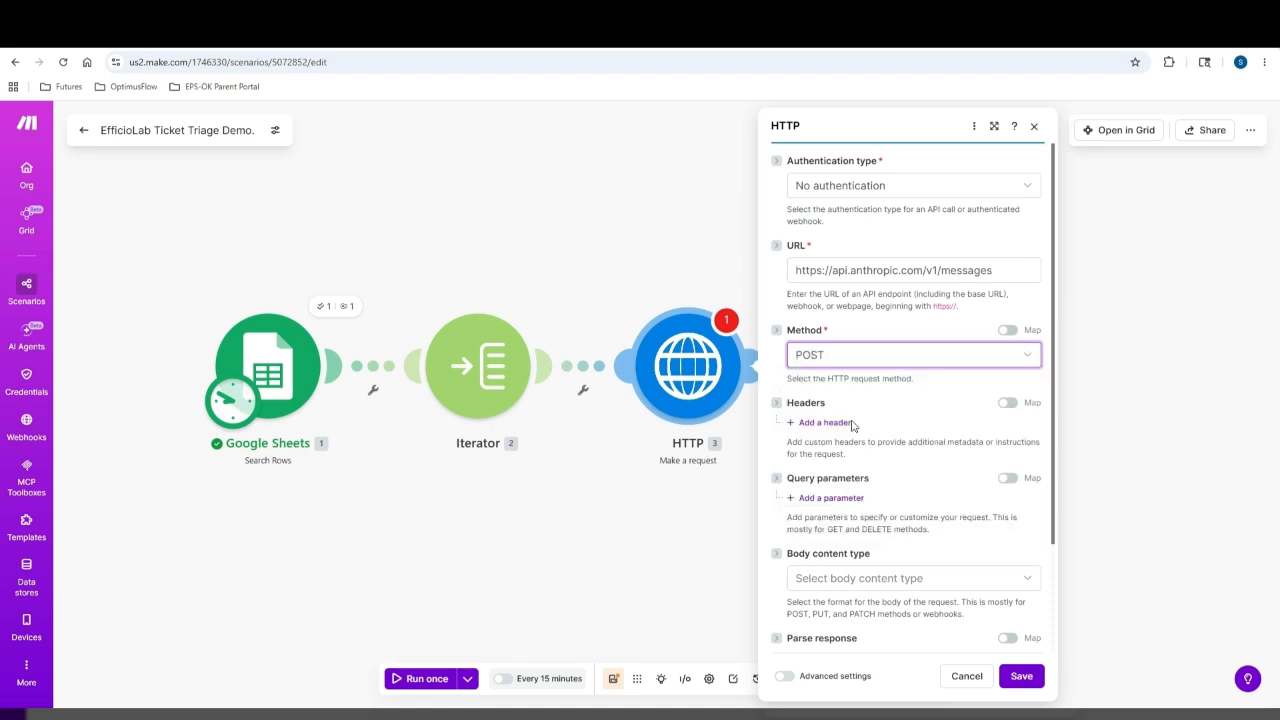
Add headers x-api-key, anthropic-version 2023-06-01 and content-type application/json
{"action": "left_click", "coordinate": [796, 428]}
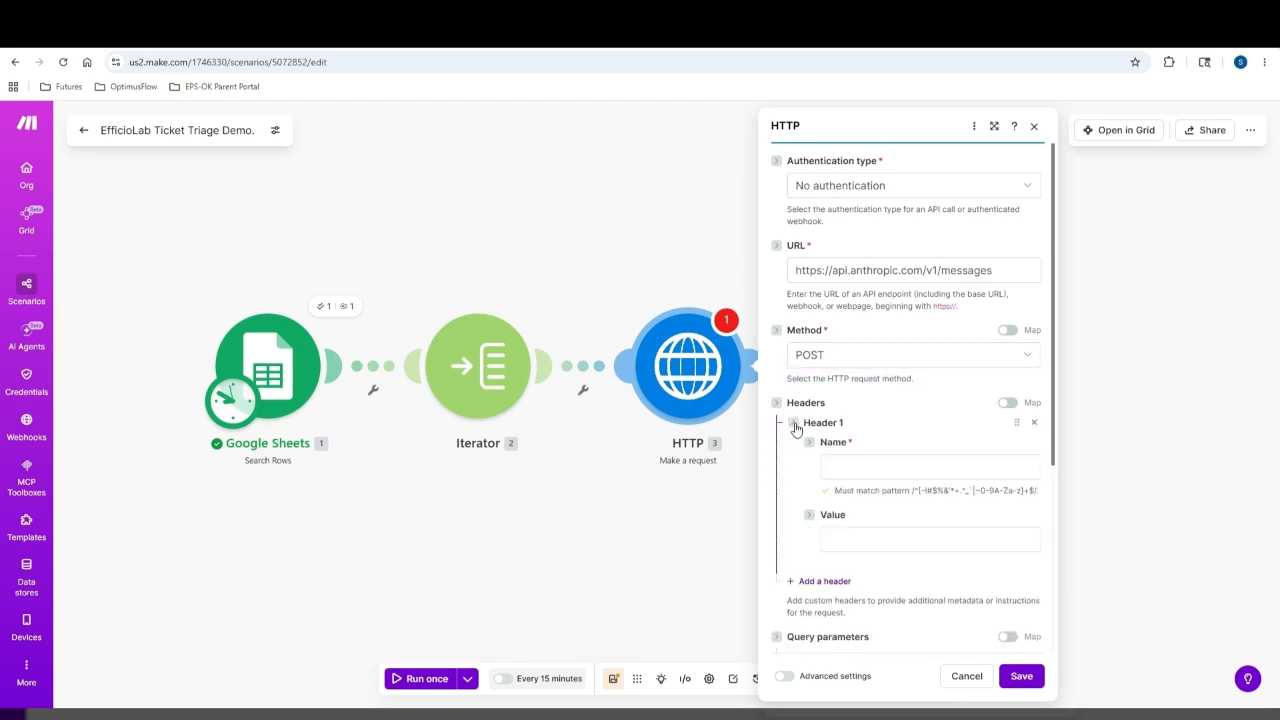
{"action": "scroll", "coordinate": [920, 445], "scroll_direction": "down", "scroll_amount": 2}
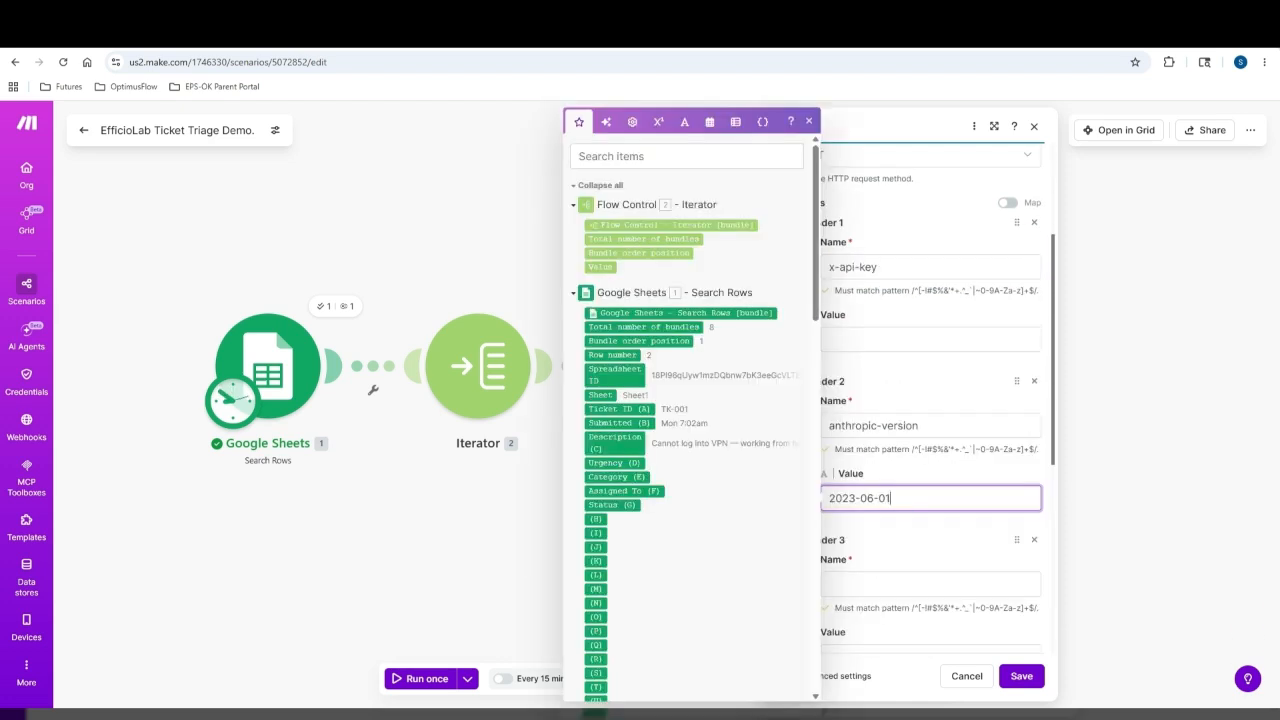
{"action": "left_click", "coordinate": [900, 577]}
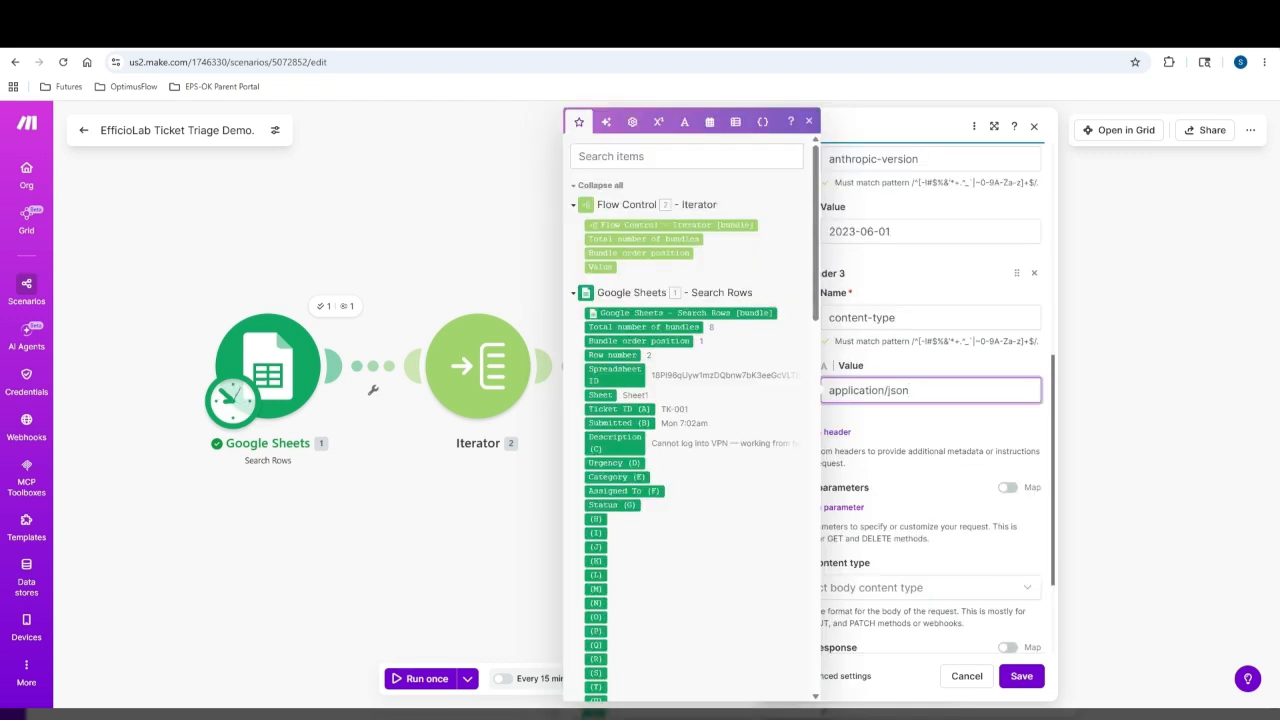
{"action": "left_click", "coordinate": [954, 449]}
{"action": "scroll", "coordinate": [954, 450], "scroll_direction": "down", "scroll_amount": 3}
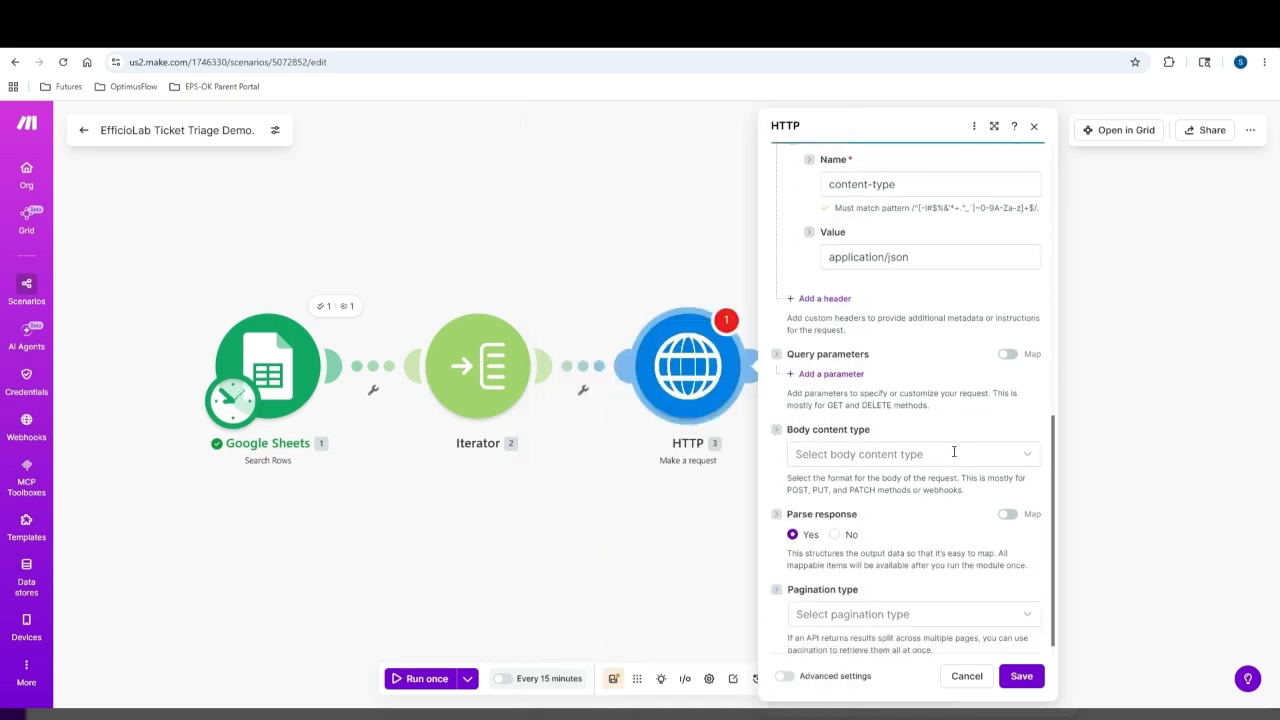
{"action": "left_click", "coordinate": [954, 454]}
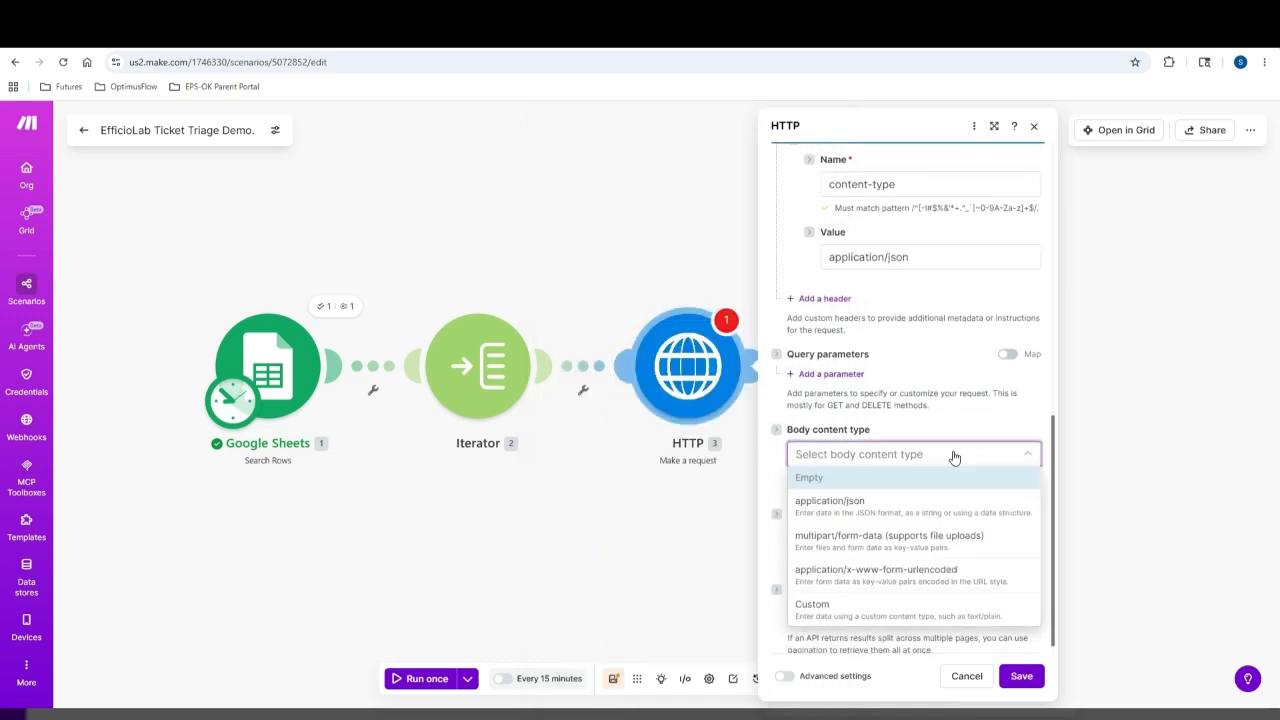
Set an application/json JSON-string body calling claude-sonnet-4-20250514 with max_tokens 512 and the triage prompt
{"action": "left_click", "coordinate": [902, 503]}
{"action": "scroll", "coordinate": [906, 485], "scroll_direction": "down", "scroll_amount": 1}
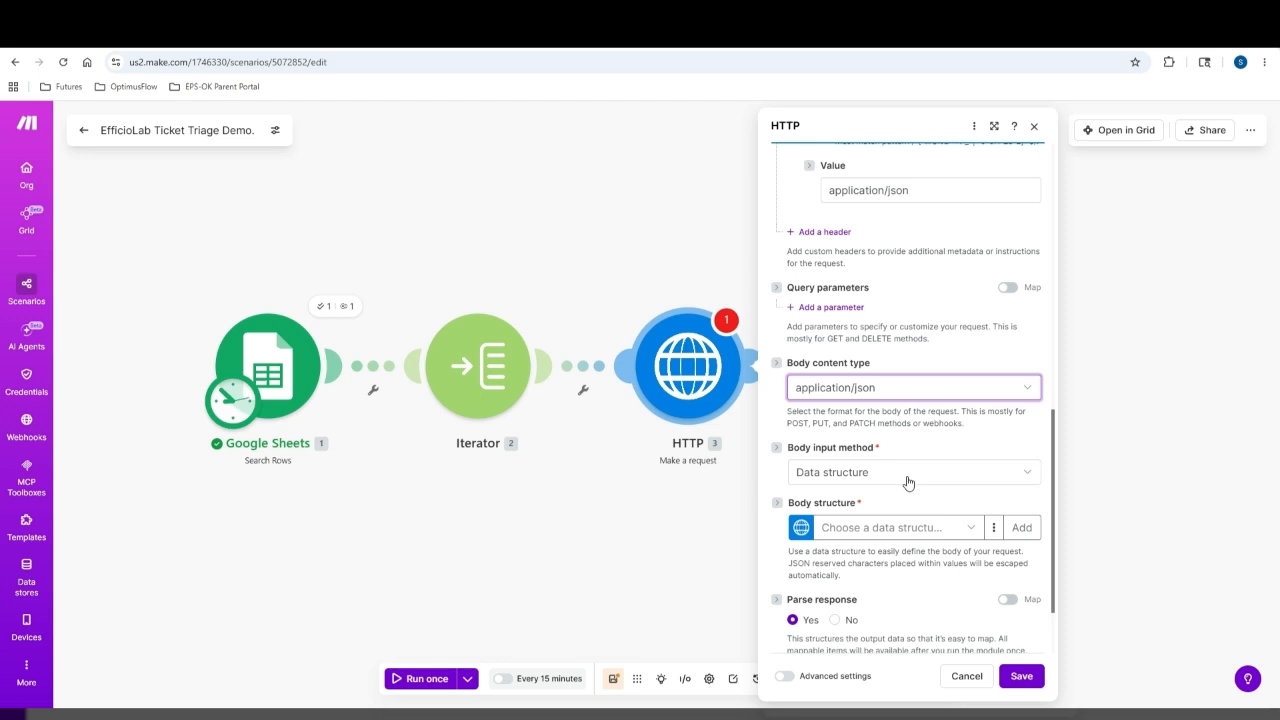
{"action": "left_click", "coordinate": [908, 480]}
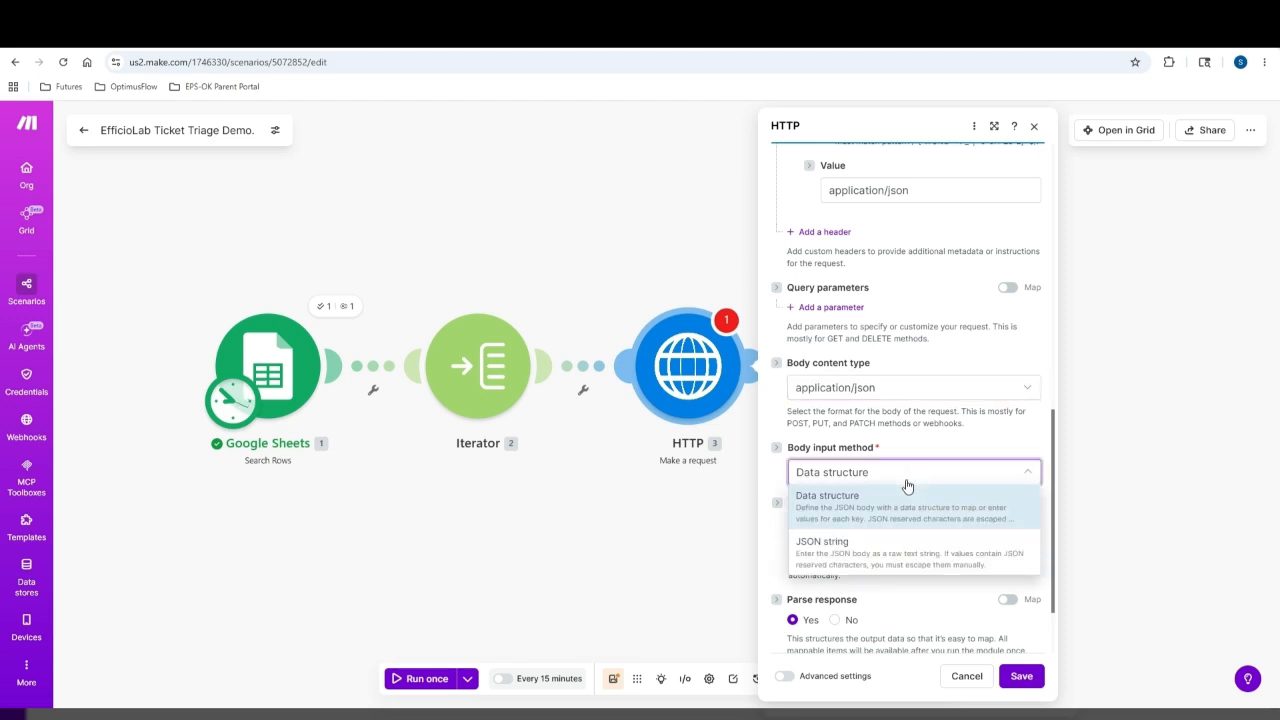
{"action": "left_click", "coordinate": [880, 548]}
{"action": "scroll", "coordinate": [906, 502], "scroll_direction": "down", "scroll_amount": 1}
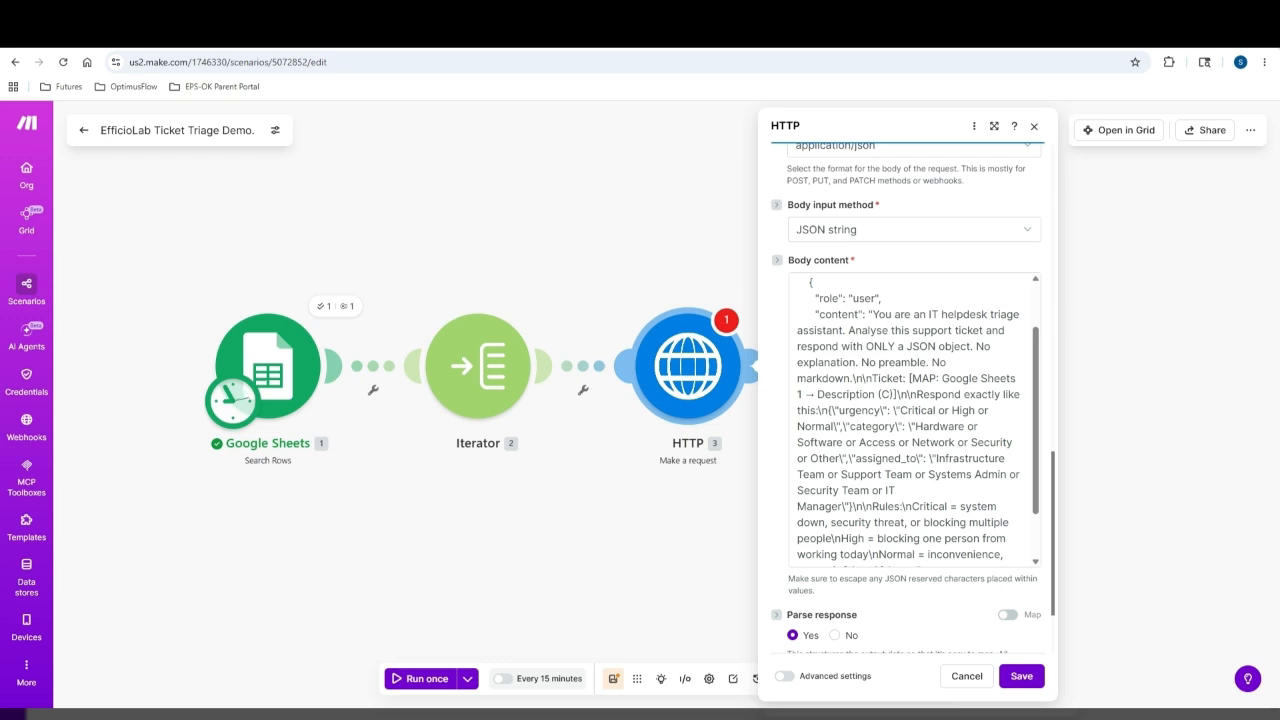
{"action": "scroll", "coordinate": [956, 445], "scroll_direction": "up", "scroll_amount": 2}
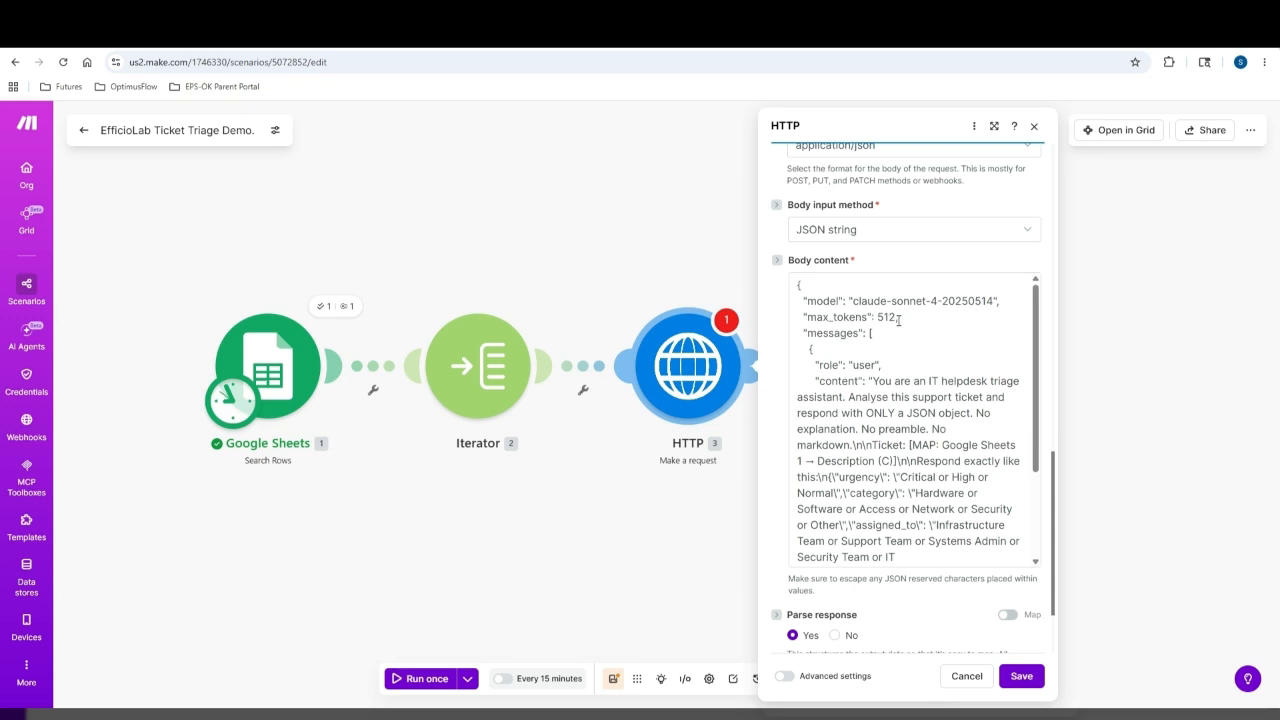
Add the missing comma after max_tokens 512 and review the whole body
{"action": "type", "text": ","}
{"action": "scroll", "coordinate": [866, 446], "scroll_direction": "down", "scroll_amount": 1}
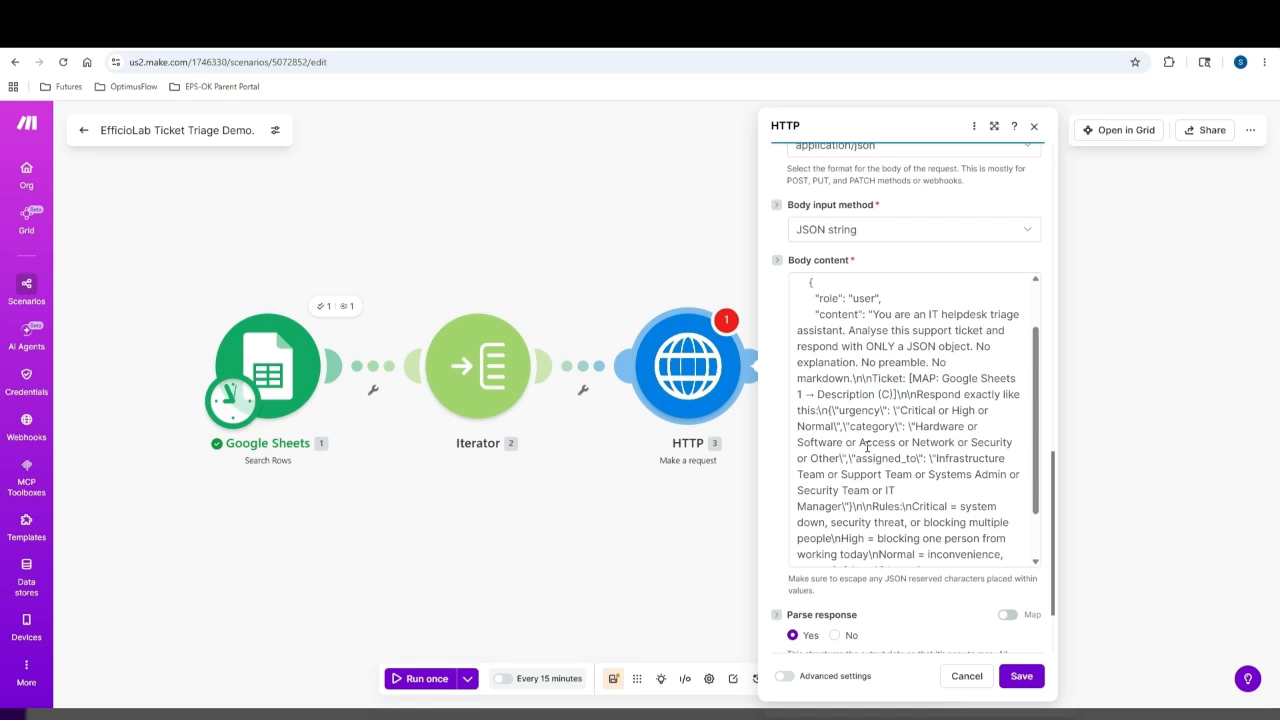
{"action": "scroll", "coordinate": [866, 446], "scroll_direction": "down", "scroll_amount": 1}
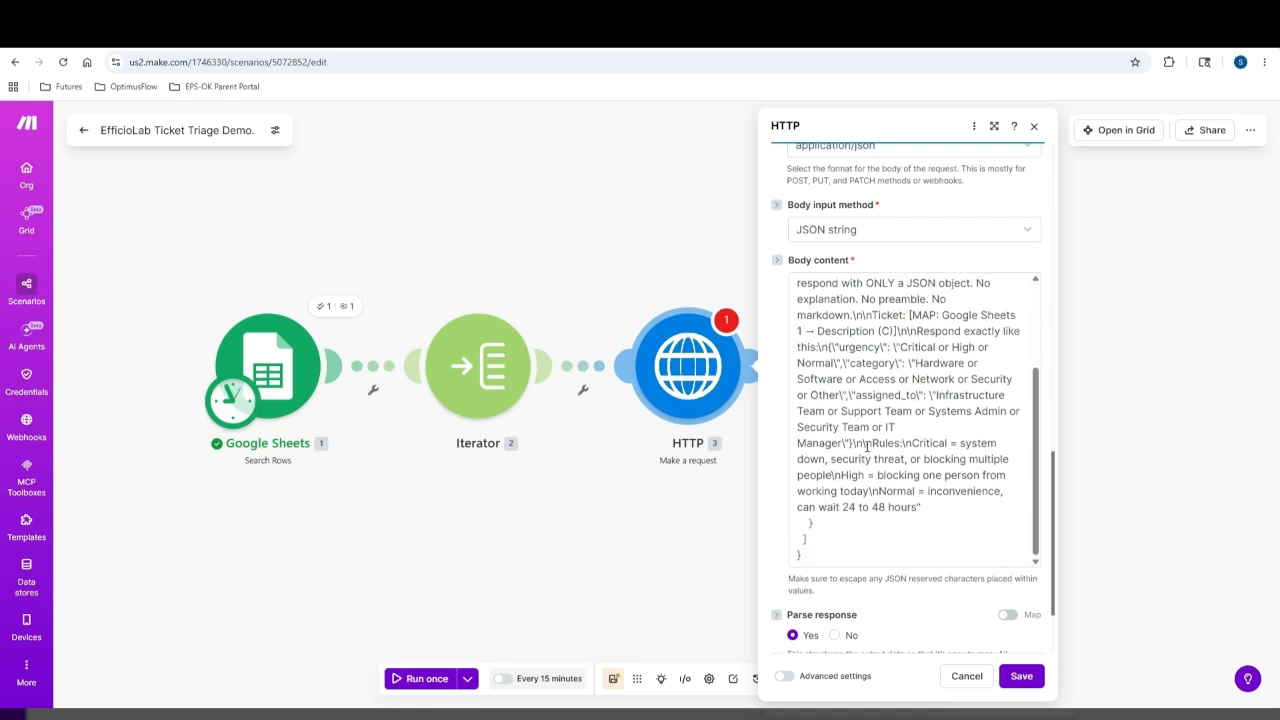
{"action": "scroll", "coordinate": [866, 446], "scroll_direction": "up", "scroll_amount": 1}
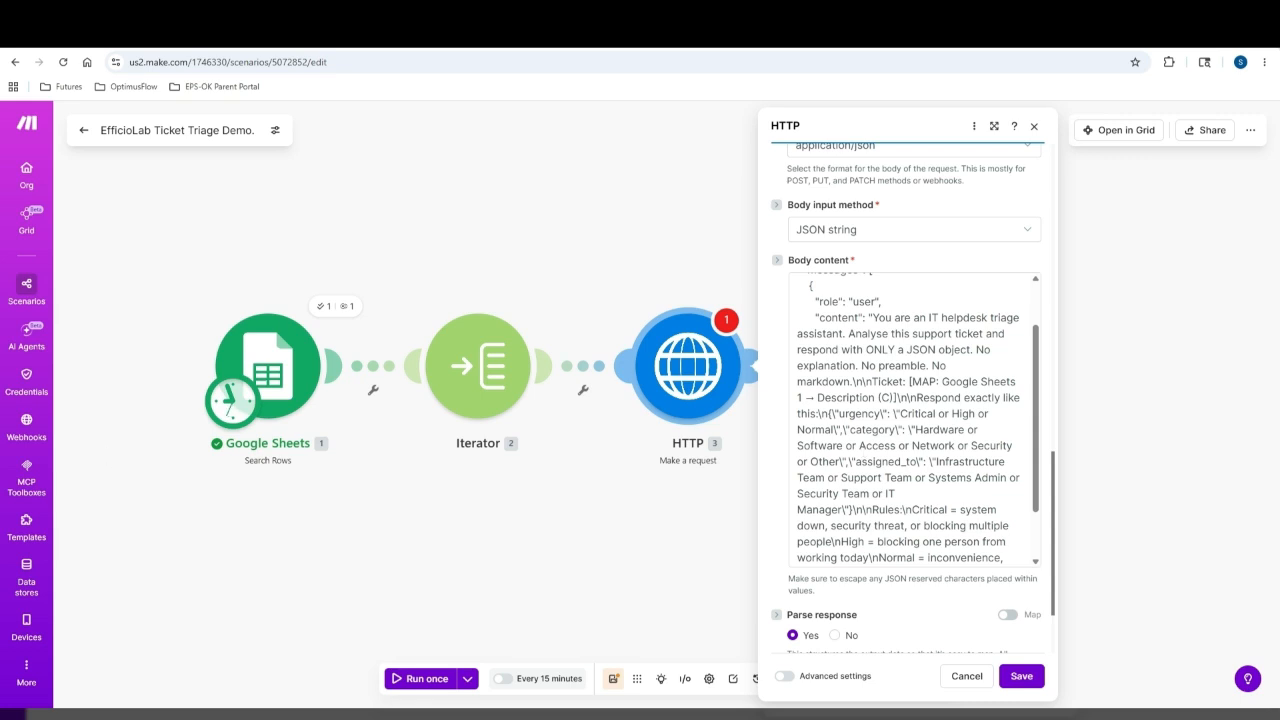
{"action": "scroll", "coordinate": [936, 447], "scroll_direction": "down", "scroll_amount": 1}
{"action": "scroll", "coordinate": [936, 447], "scroll_direction": "down", "scroll_amount": 2}
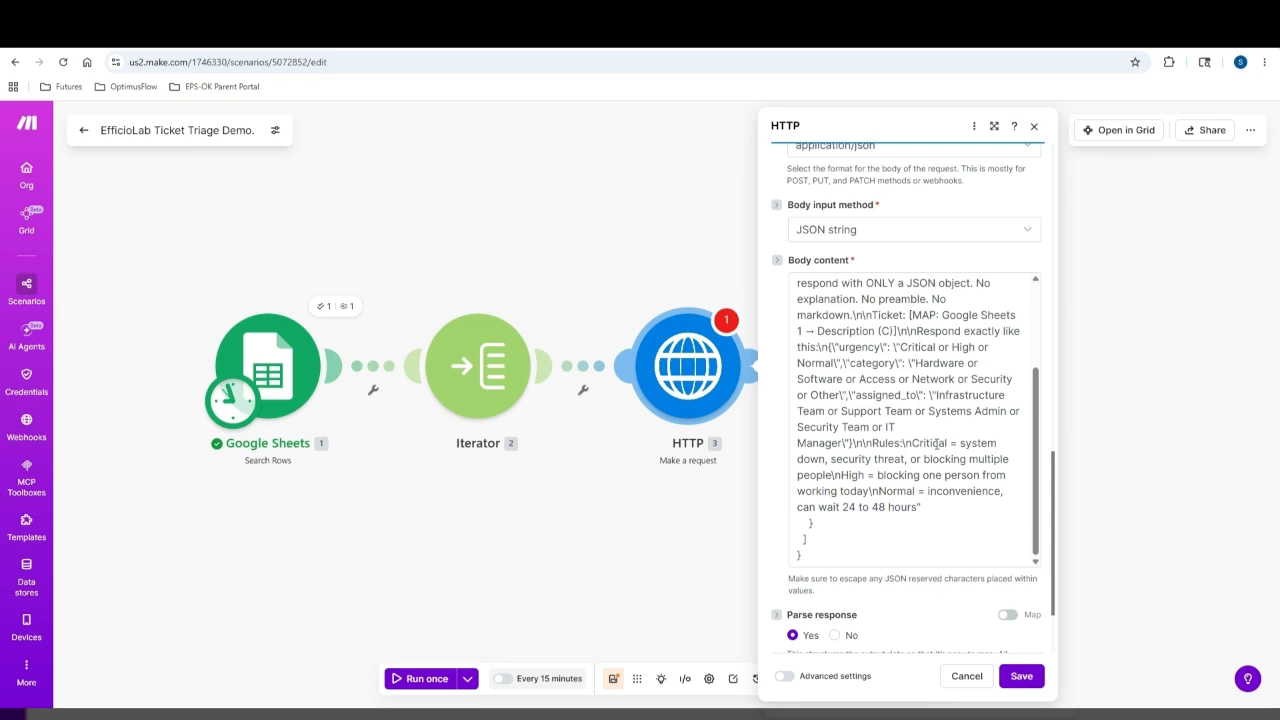
{"action": "scroll", "coordinate": [958, 423], "scroll_direction": "up", "scroll_amount": 2}
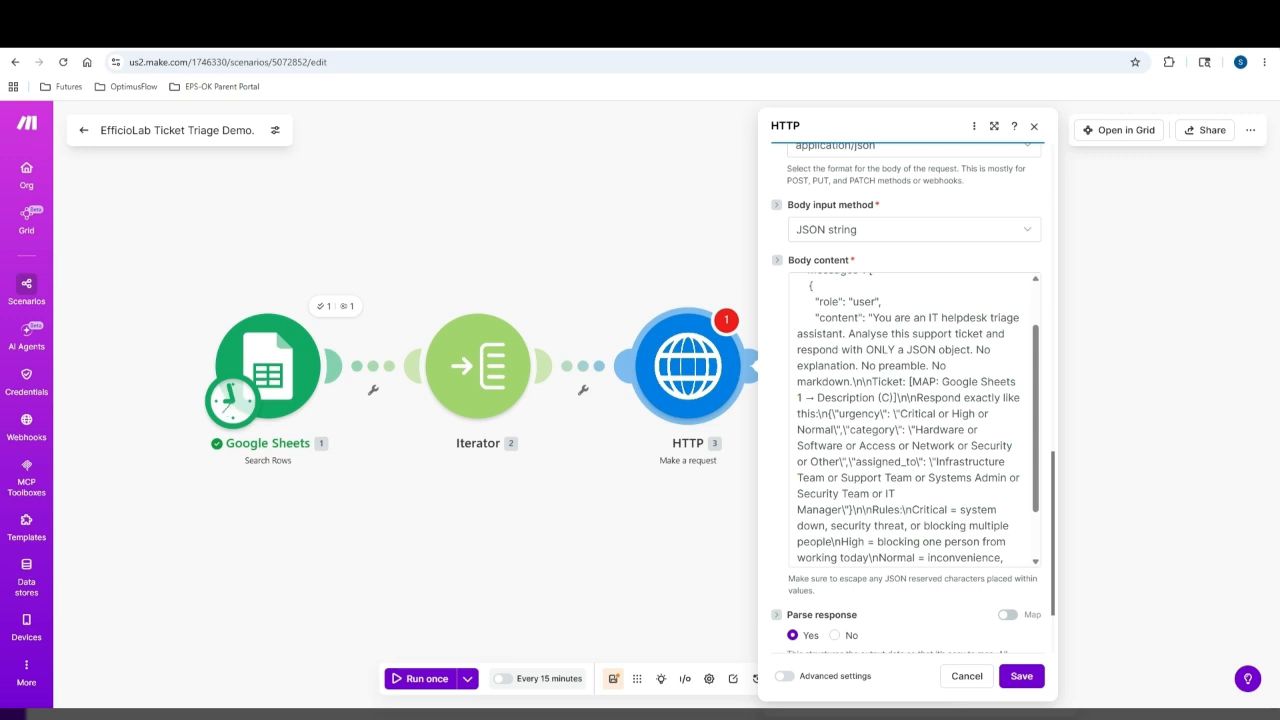
{"action": "scroll", "coordinate": [923, 486], "scroll_direction": "down", "scroll_amount": 2}
Replace the typed Description (C) placeholder with the Google Sheets Description (C) mapping, then save
{"action": "left_click", "coordinate": [947, 434]}
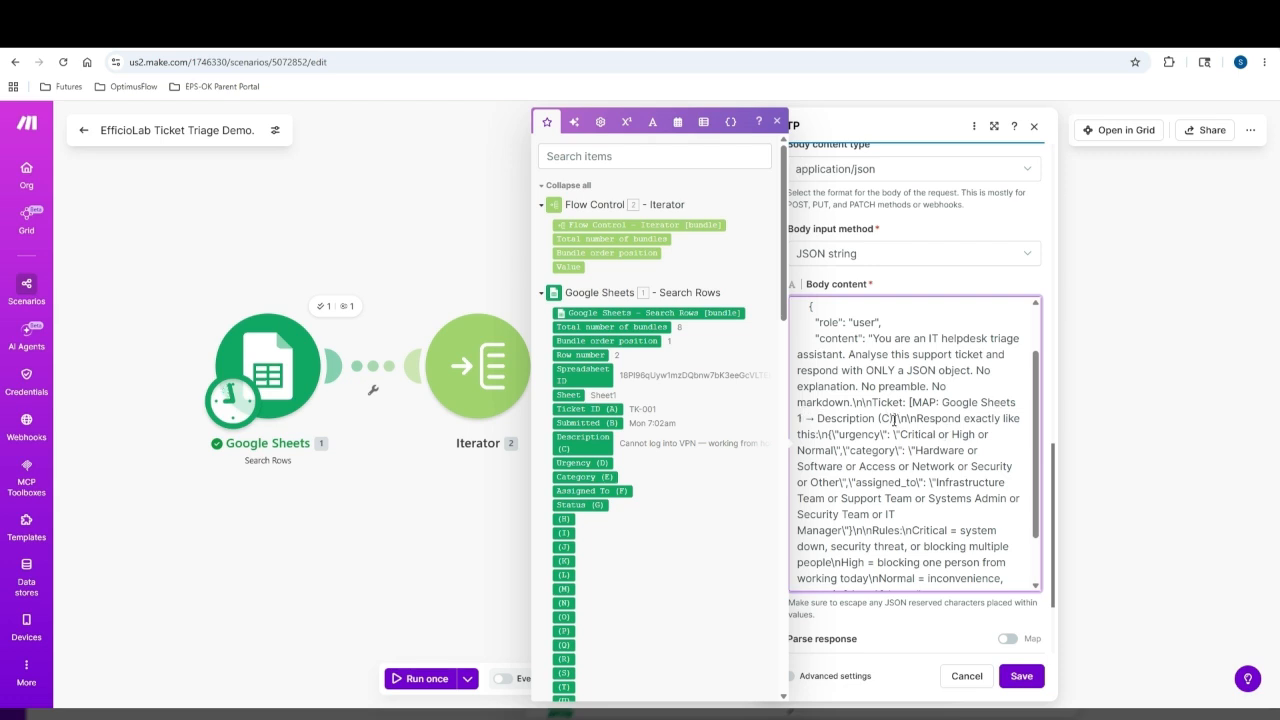
{"action": "double_click", "coordinate": [830, 418]}
{"action": "left_click", "coordinate": [571, 476]}
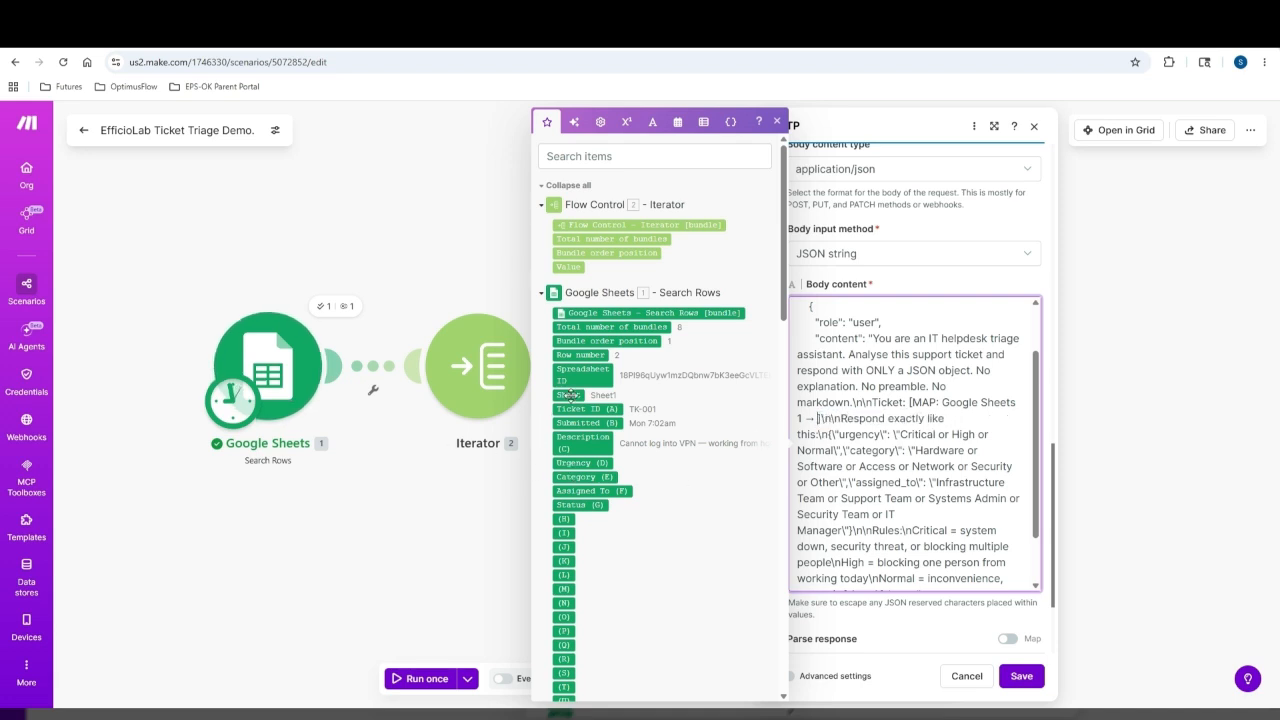
{"action": "left_click", "coordinate": [573, 441]}
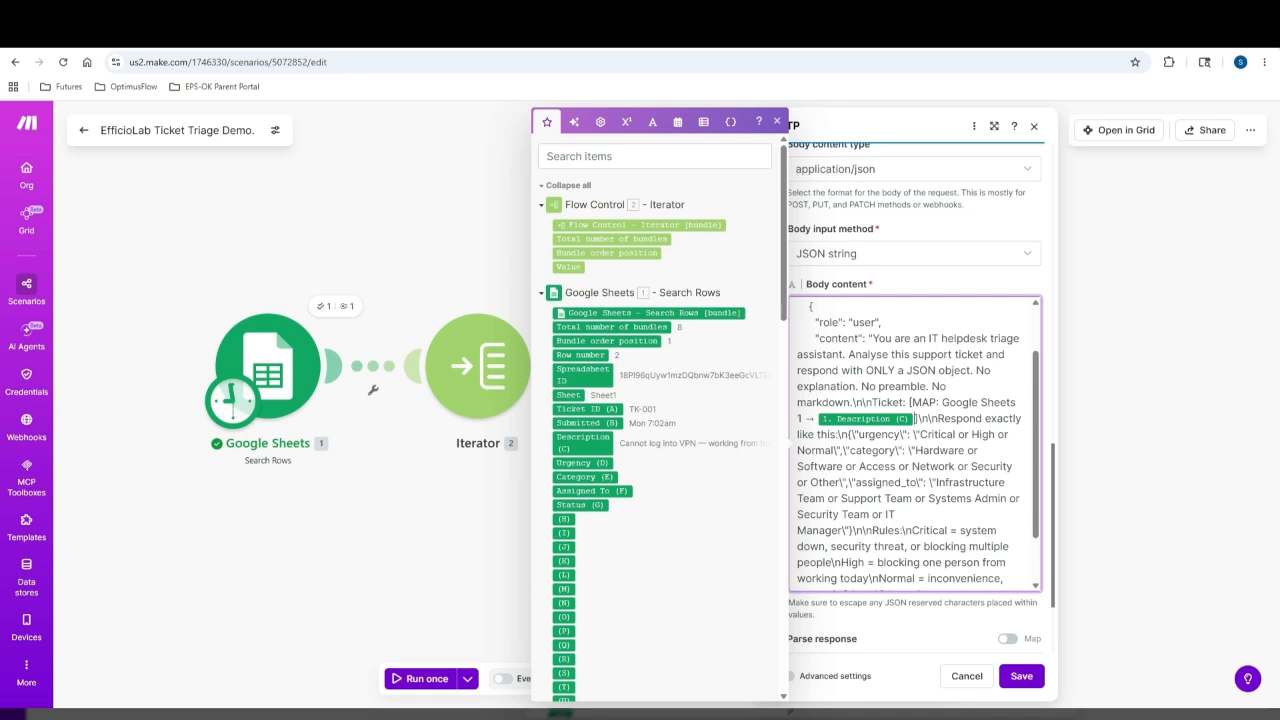
{"action": "scroll", "coordinate": [875, 475], "scroll_direction": "down", "scroll_amount": 1}
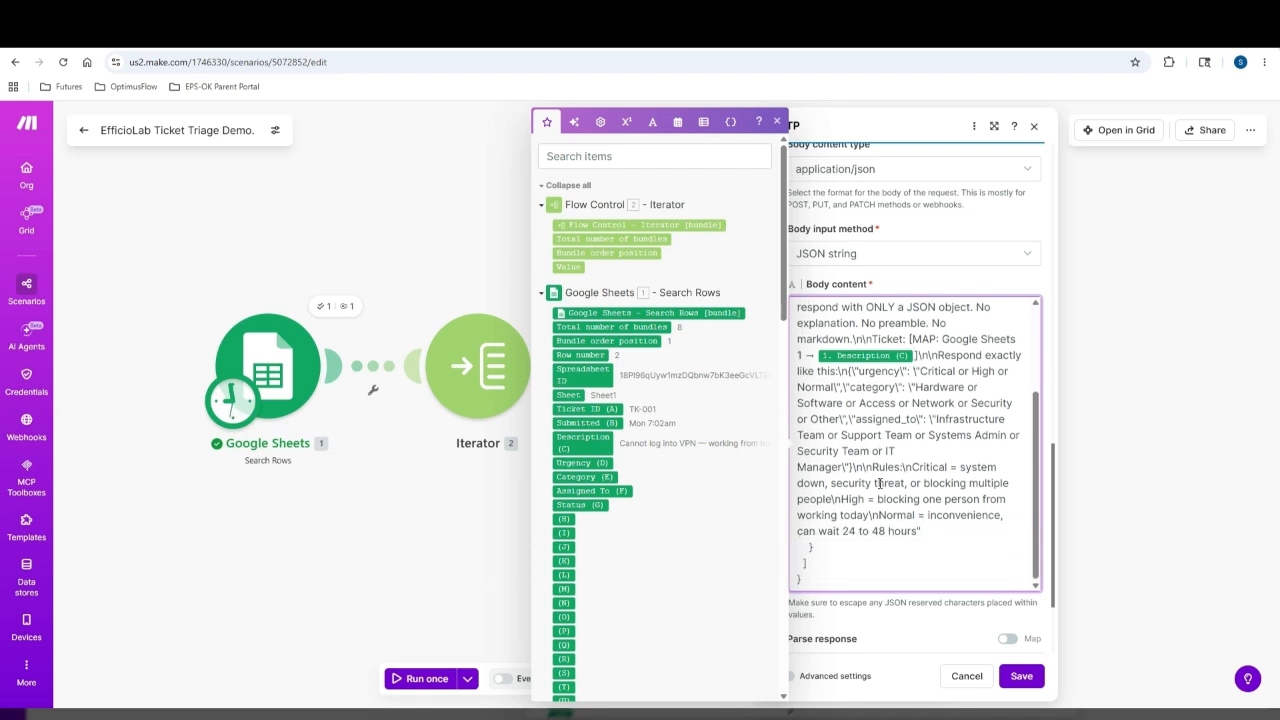
{"action": "scroll", "coordinate": [882, 502], "scroll_direction": "up", "scroll_amount": 2}
{"action": "scroll", "coordinate": [900, 500], "scroll_direction": "down", "scroll_amount": 3}
{"action": "left_click", "coordinate": [1021, 676]}
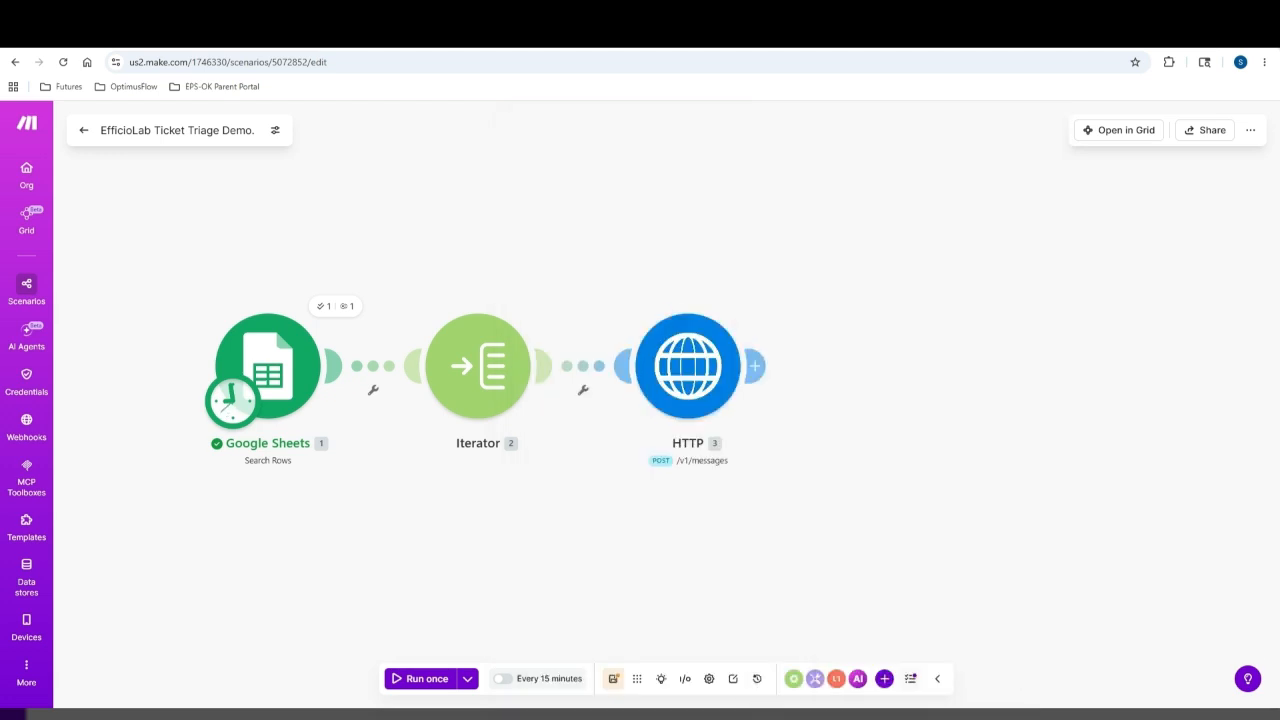
Add a Parse JSON module right after the HTTP request step, found by searching 'JSON'
{"action": "scroll", "coordinate": [725, 367], "scroll_direction": "down", "scroll_amount": 2}
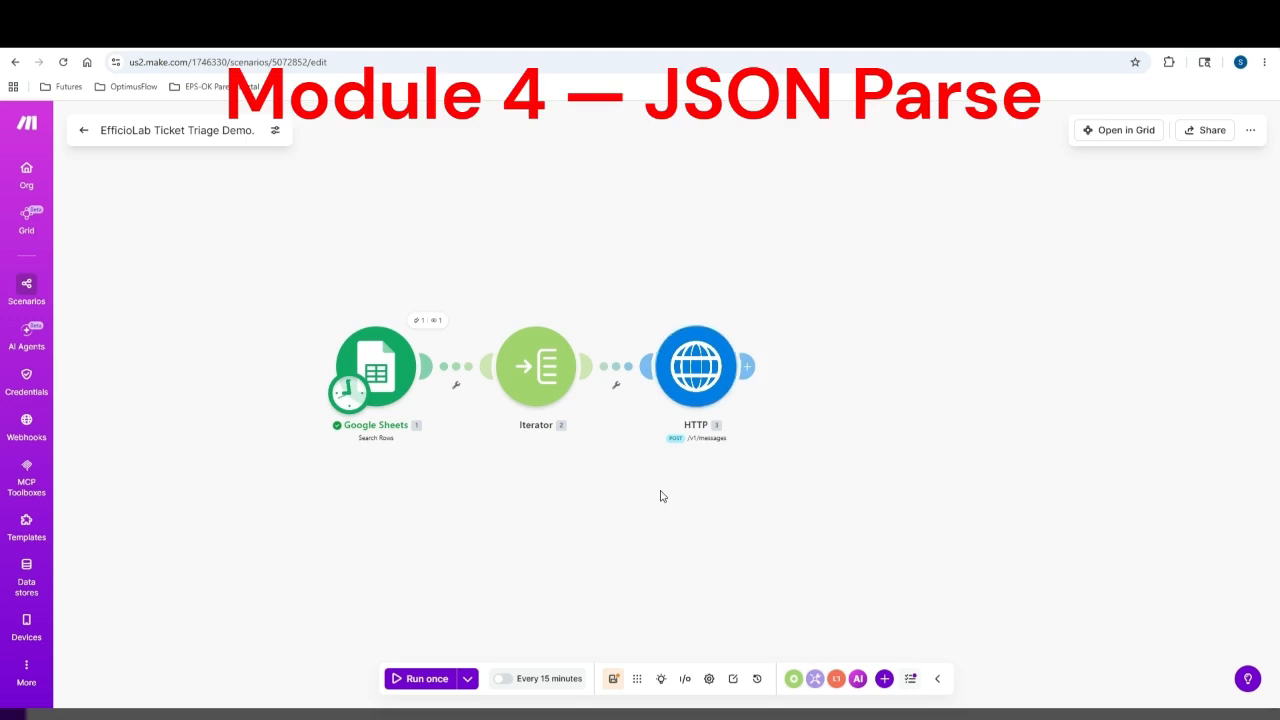
{"action": "left_click_drag", "start_coordinate": [660, 496], "coordinate": [477, 506]}
{"action": "mouse_move", "coordinate": [570, 368]}
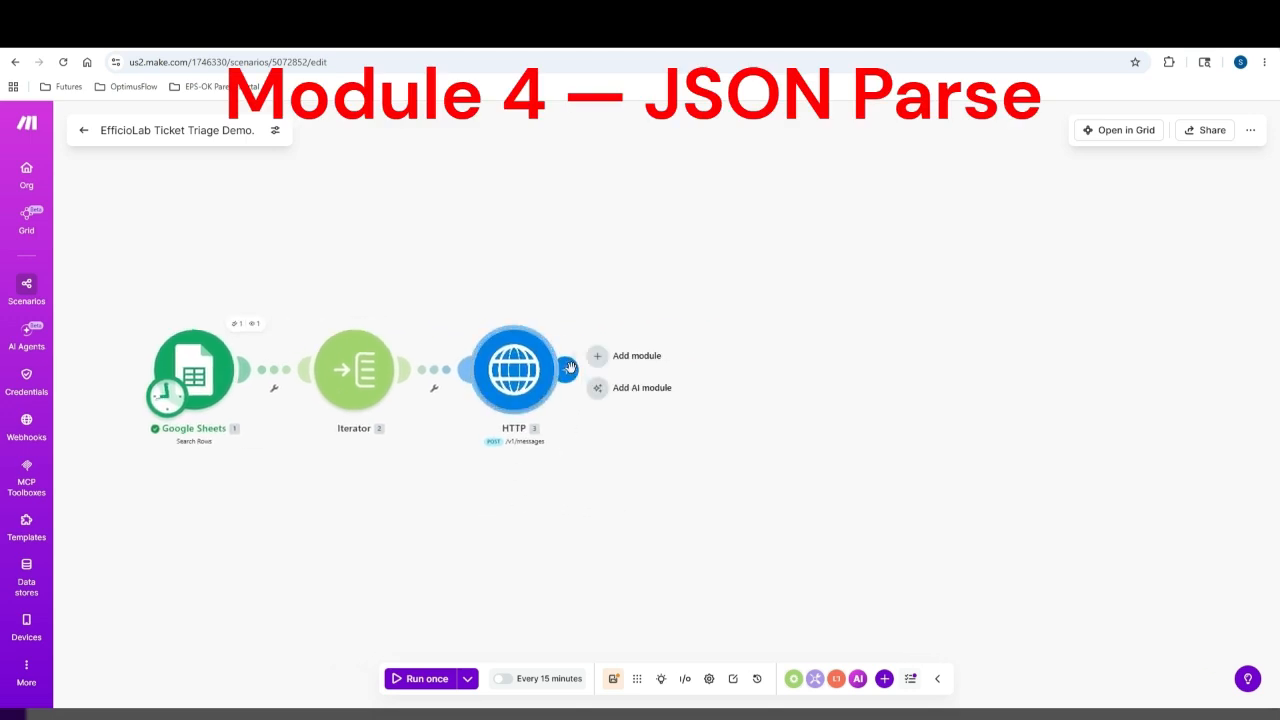
{"action": "left_click", "coordinate": [631, 358]}
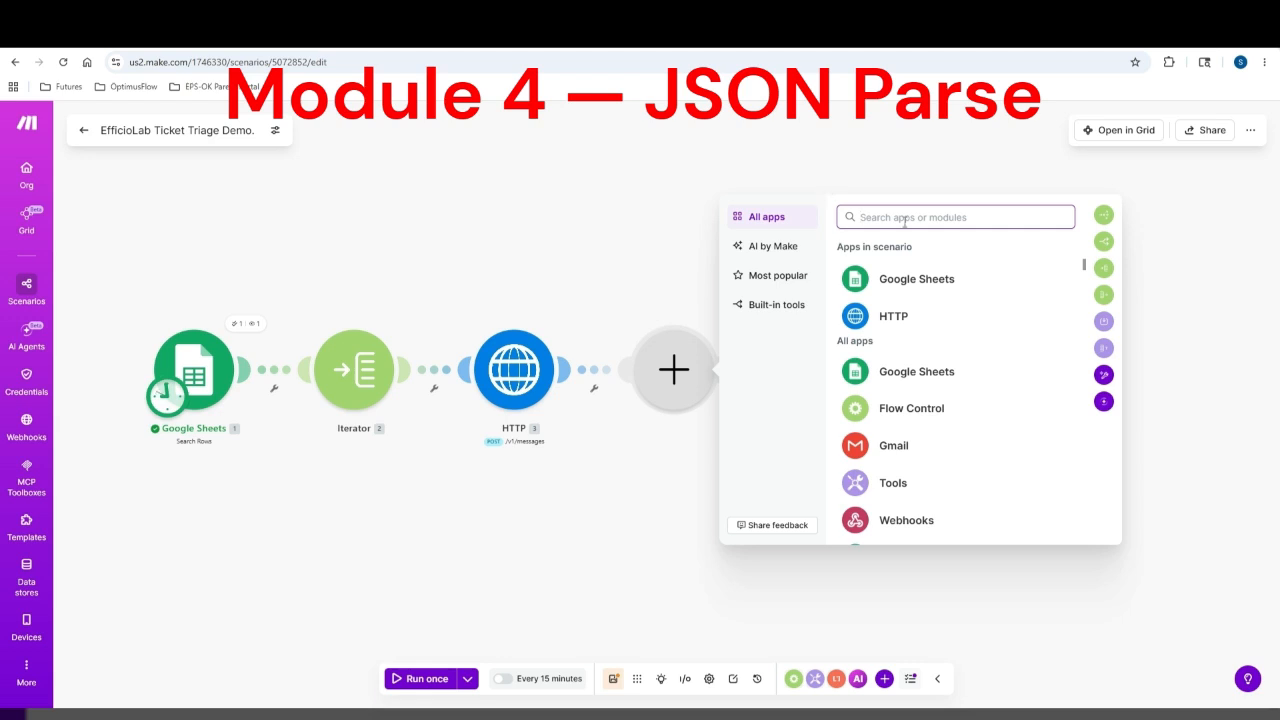
{"action": "type", "text": "JSON"}
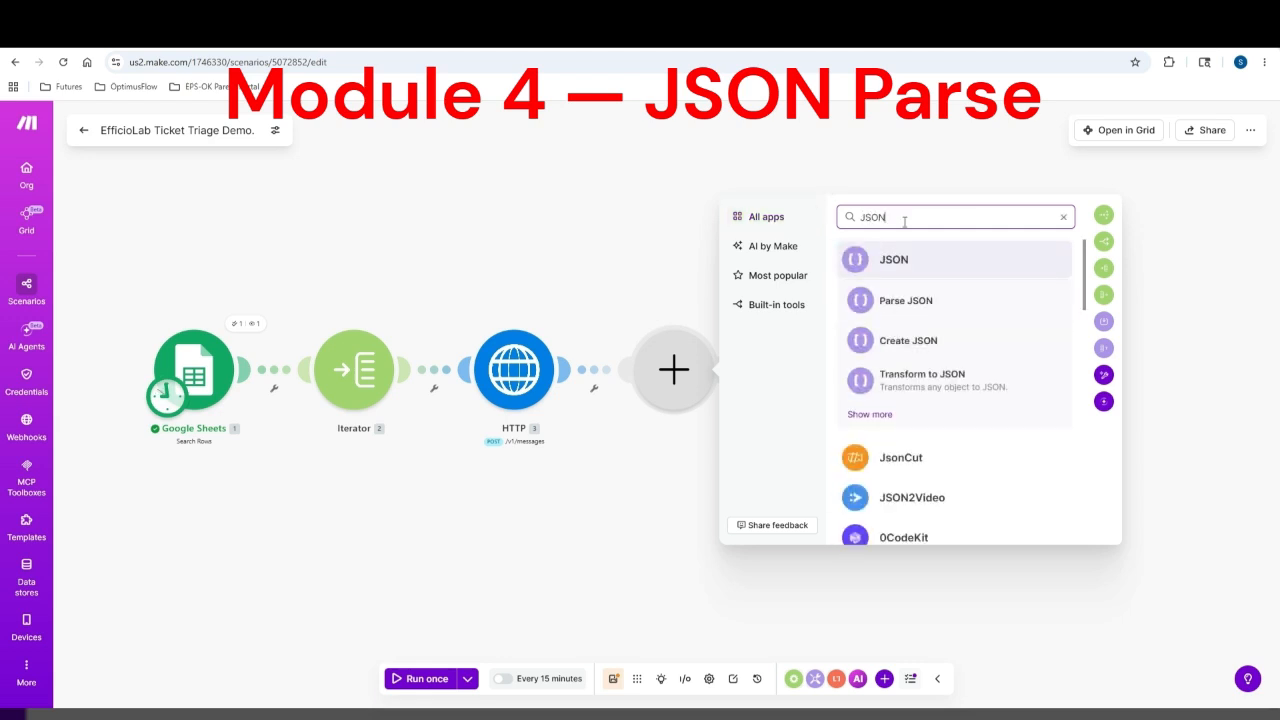
{"action": "left_click", "coordinate": [923, 299]}
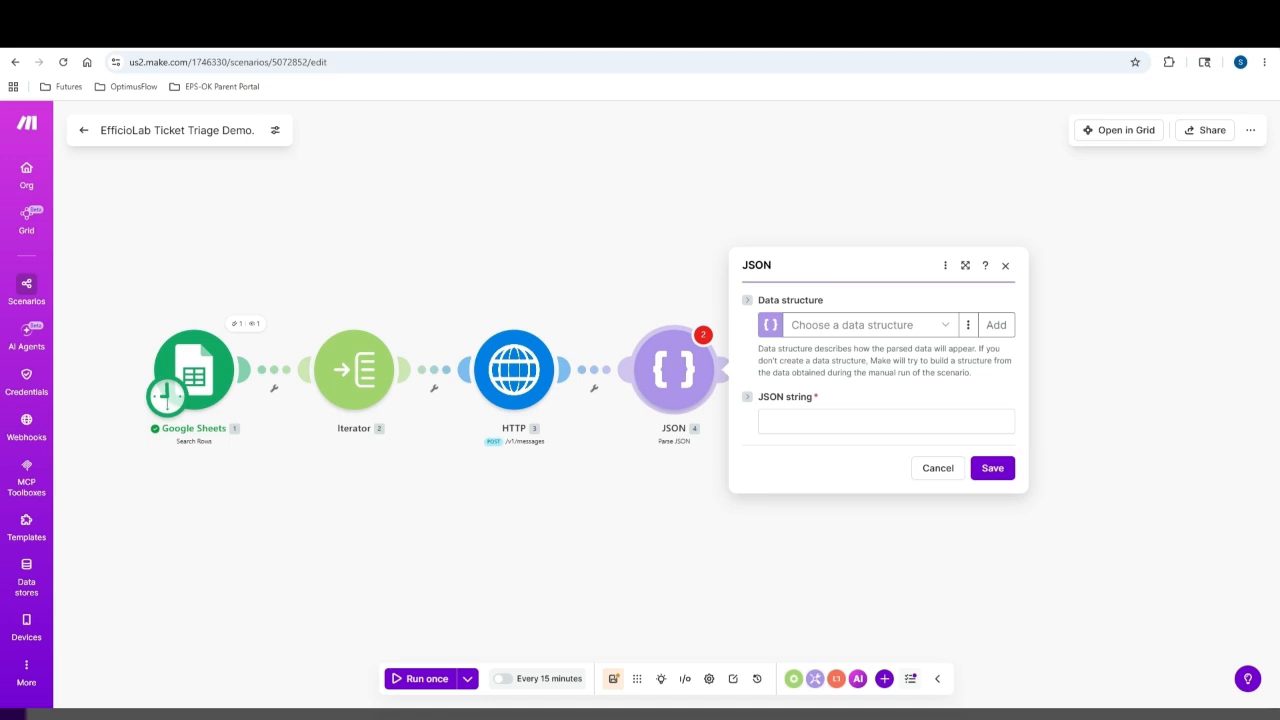
Map the HTTP response 3. Data into the JSON string and select Ticket Triage Demo Data Structure
{"action": "left_click", "coordinate": [886, 421]}
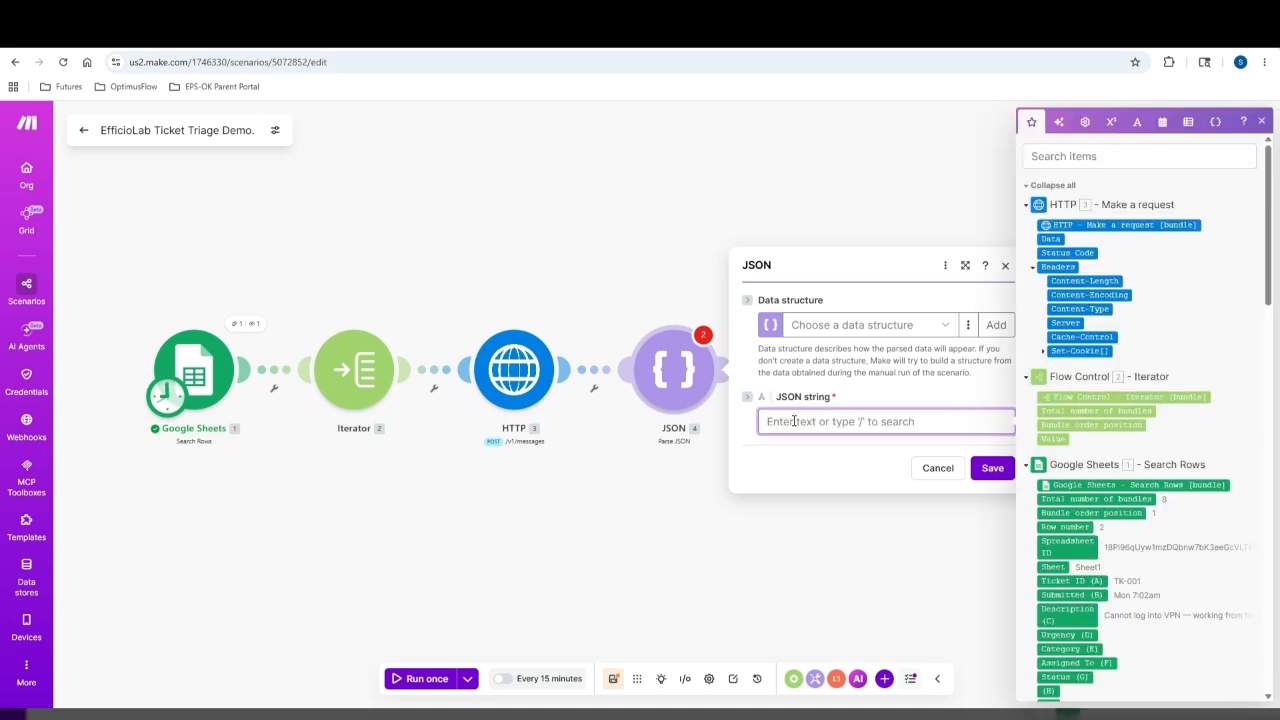
{"action": "left_click", "coordinate": [1052, 238]}
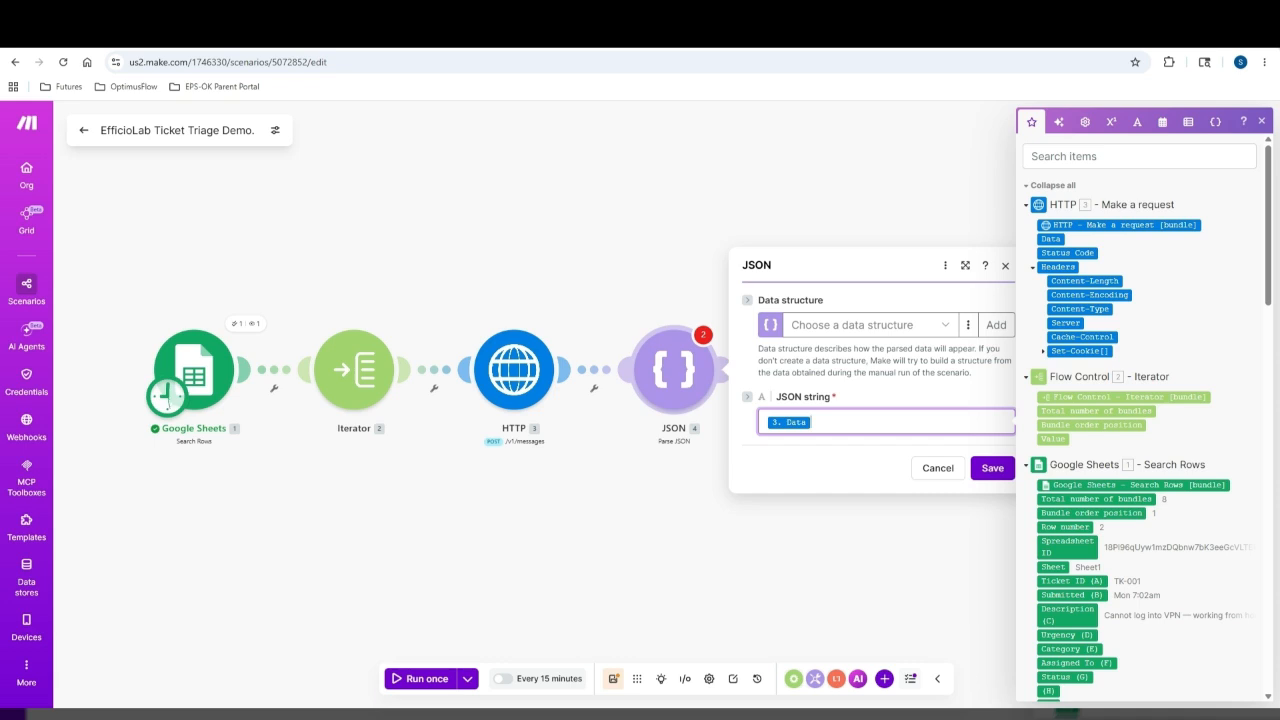
{"action": "left_click", "coordinate": [957, 327]}
{"action": "left_click", "coordinate": [967, 327]}
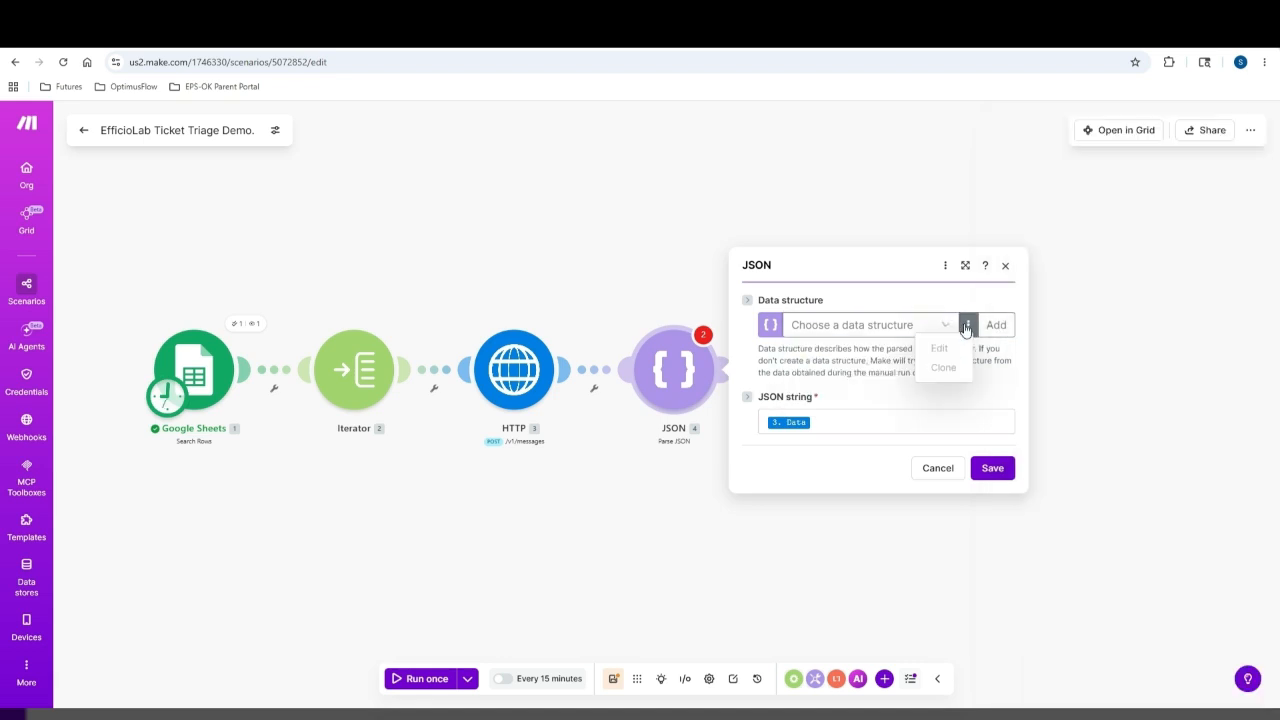
{"action": "left_click", "coordinate": [955, 330]}
{"action": "left_click", "coordinate": [950, 330]}
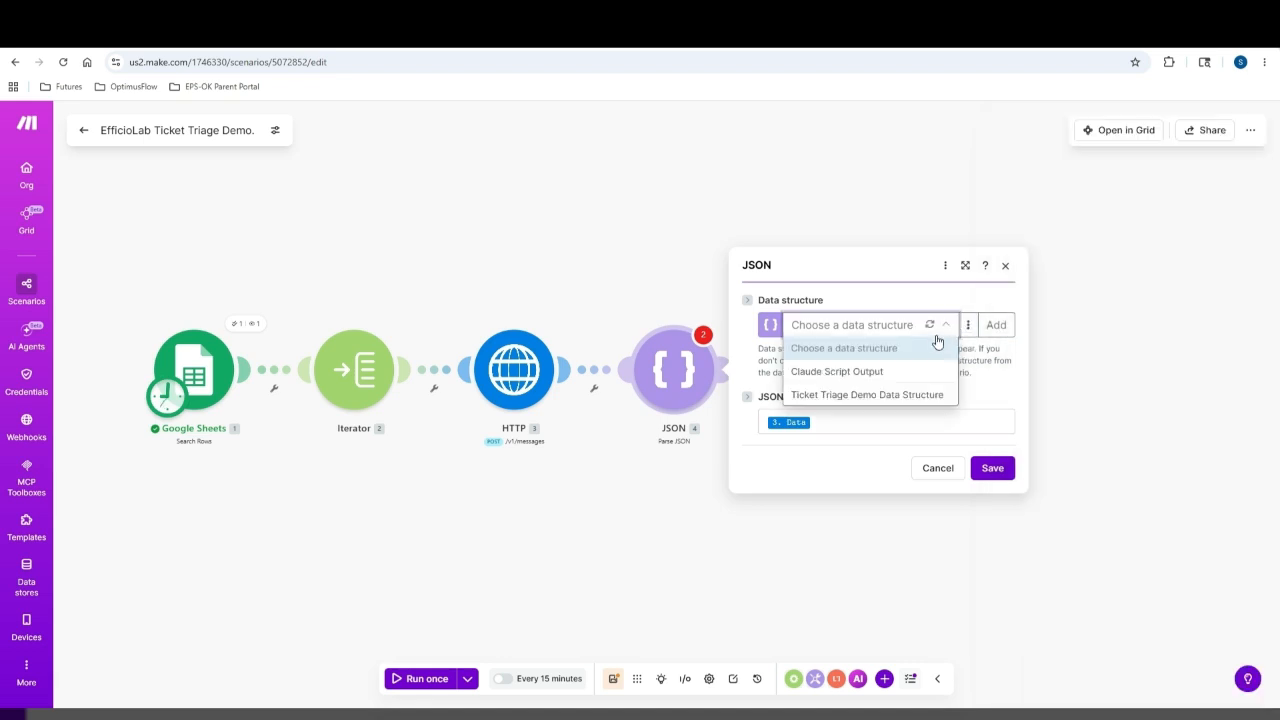
{"action": "left_click", "coordinate": [897, 371]}
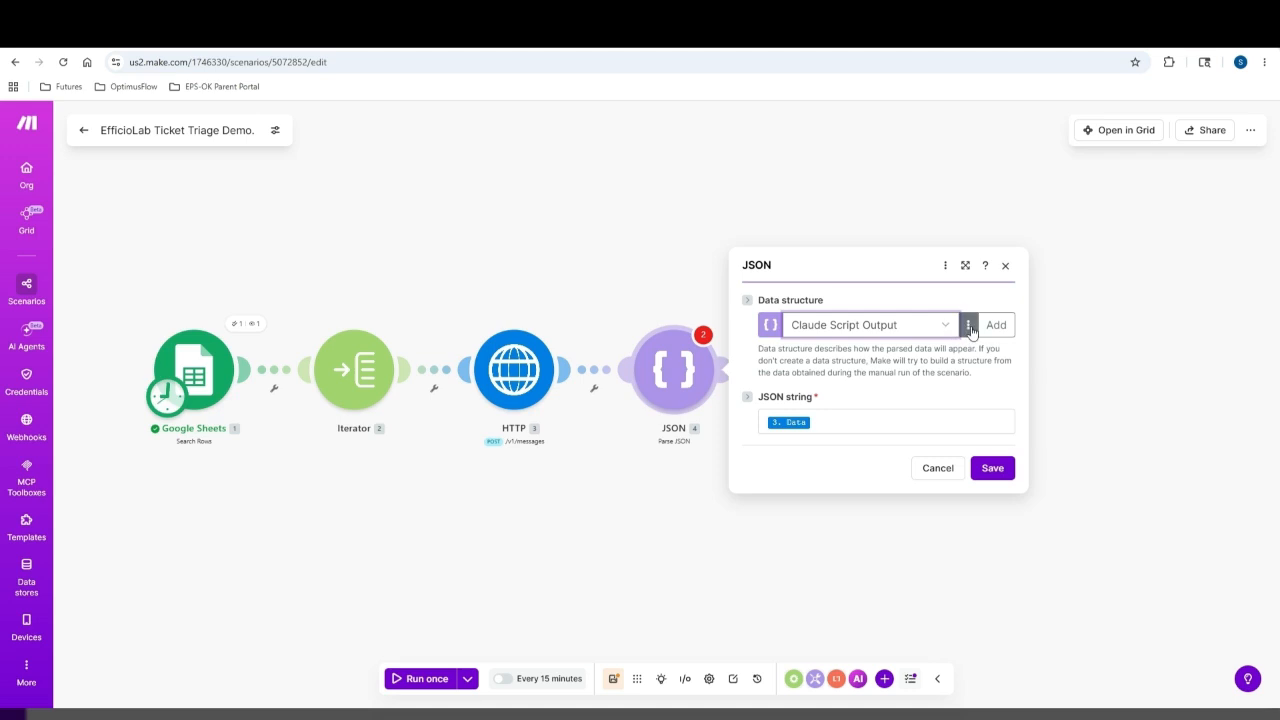
{"action": "left_click", "coordinate": [950, 330]}
{"action": "left_click", "coordinate": [904, 395]}
{"action": "left_click", "coordinate": [968, 326]}
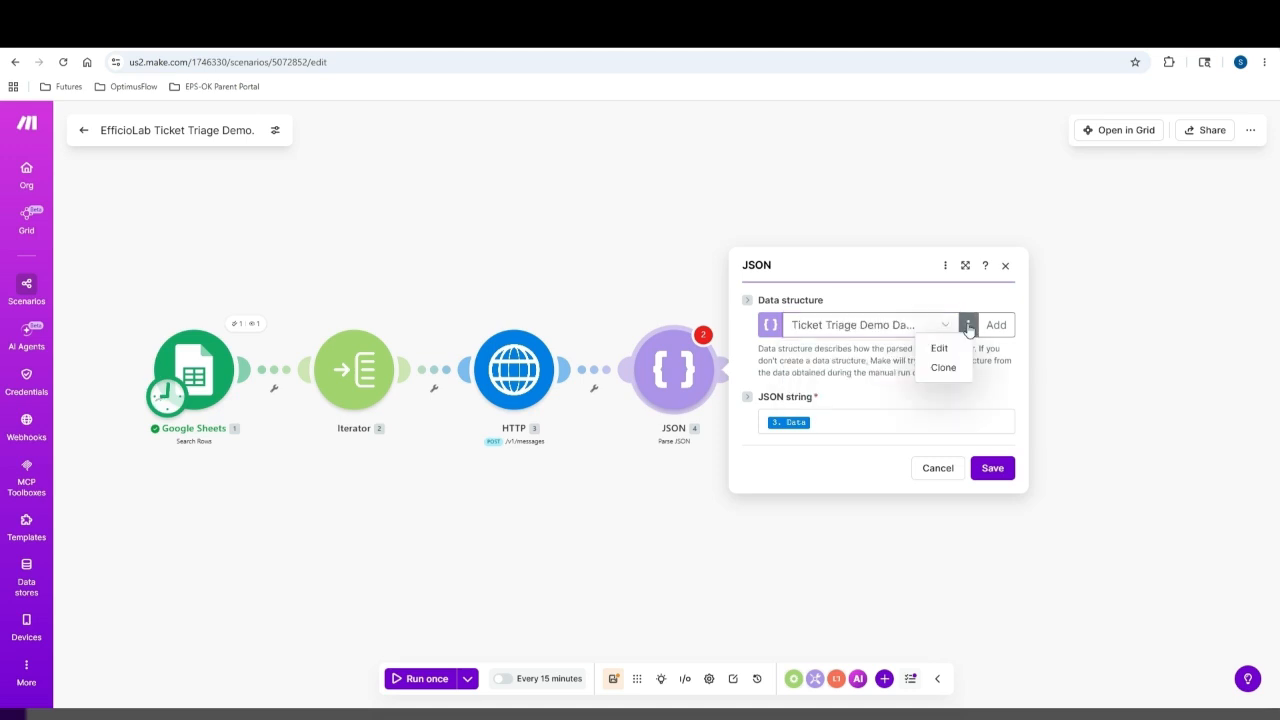
Edit the data structure so urgency reads Critical, category Hardware, assigned_to Support Team, and save it
{"action": "left_click", "coordinate": [940, 348]}
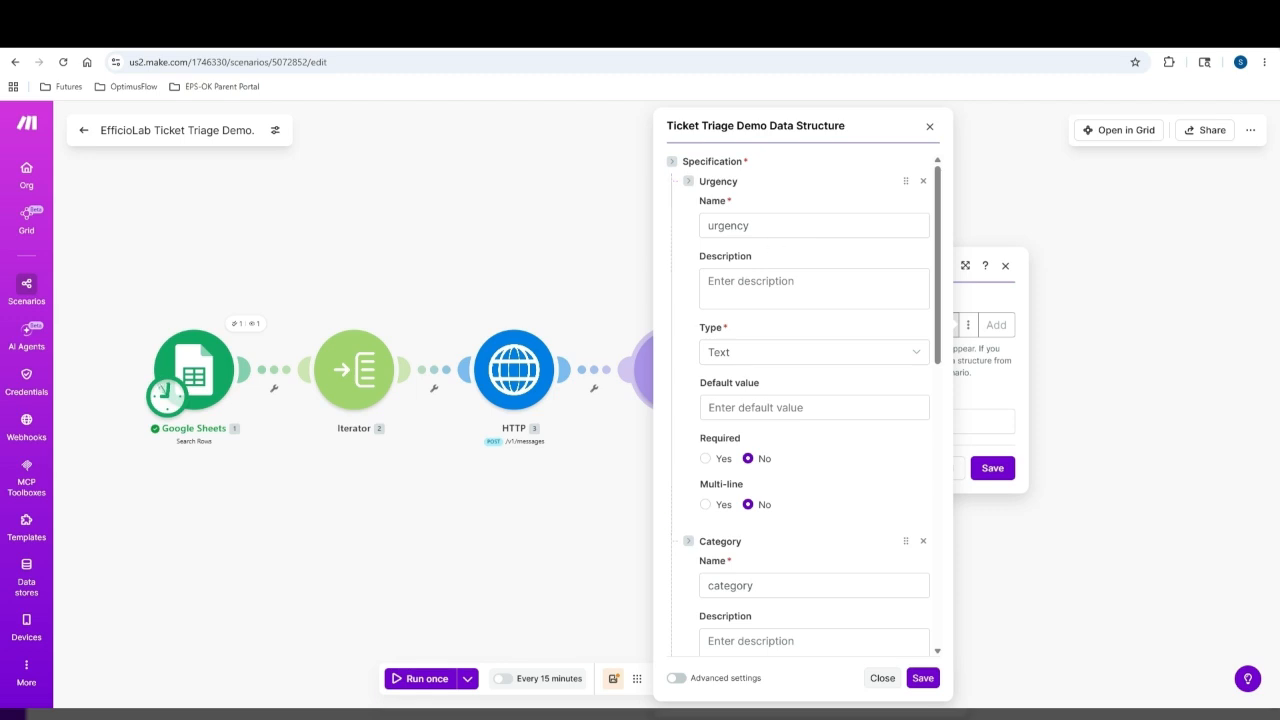
{"action": "left_click", "coordinate": [797, 285]}
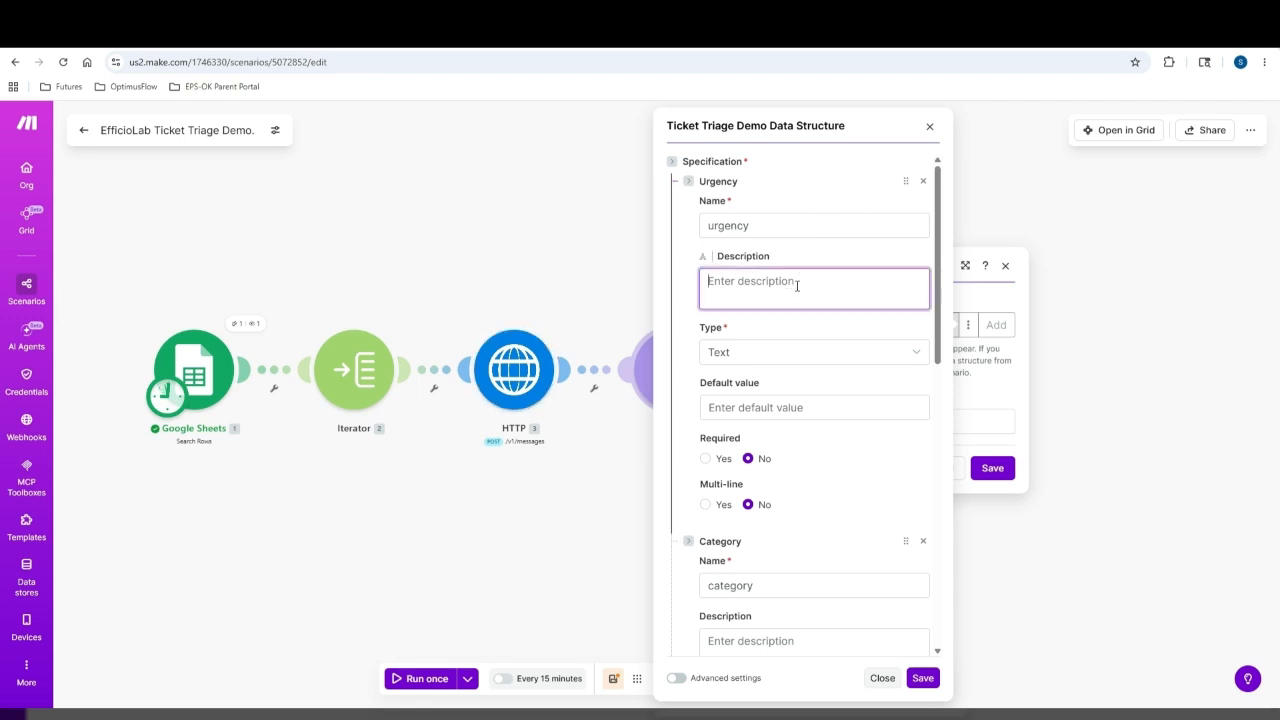
{"action": "type", "text": "Critical"}
{"action": "scroll", "coordinate": [760, 530], "scroll_direction": "down", "scroll_amount": 1}
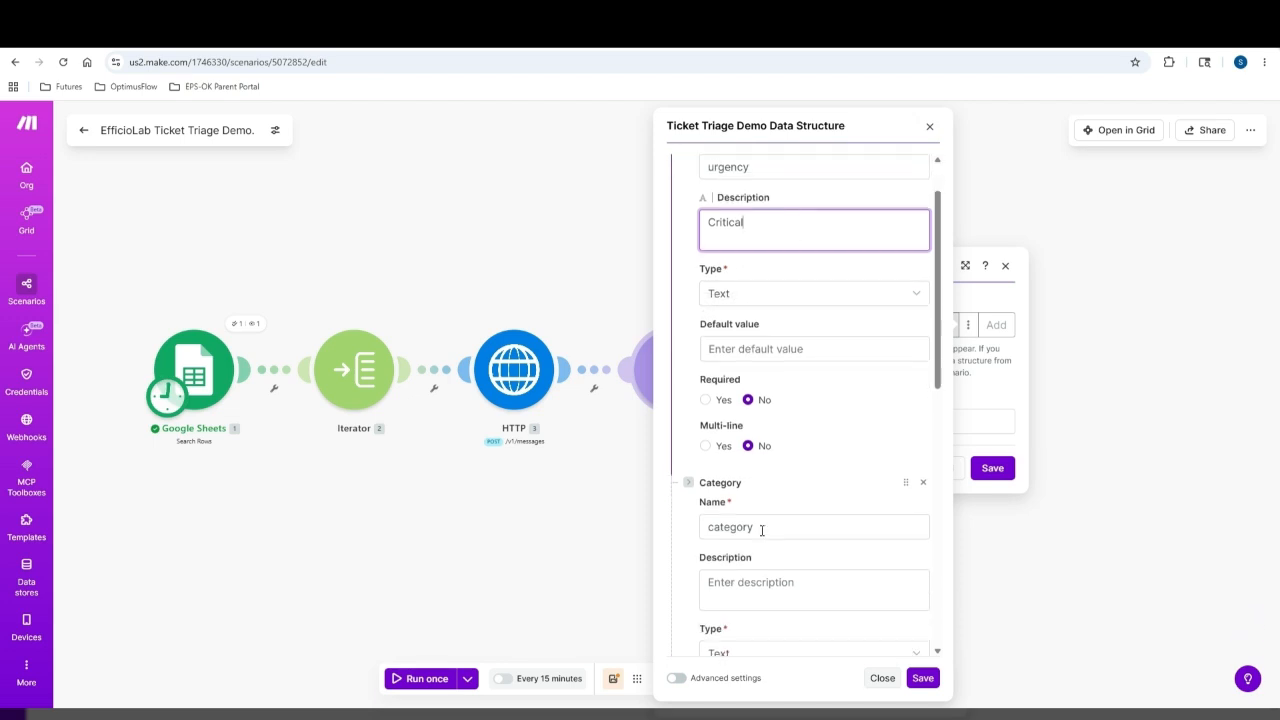
{"action": "scroll", "coordinate": [762, 530], "scroll_direction": "down", "scroll_amount": 2}
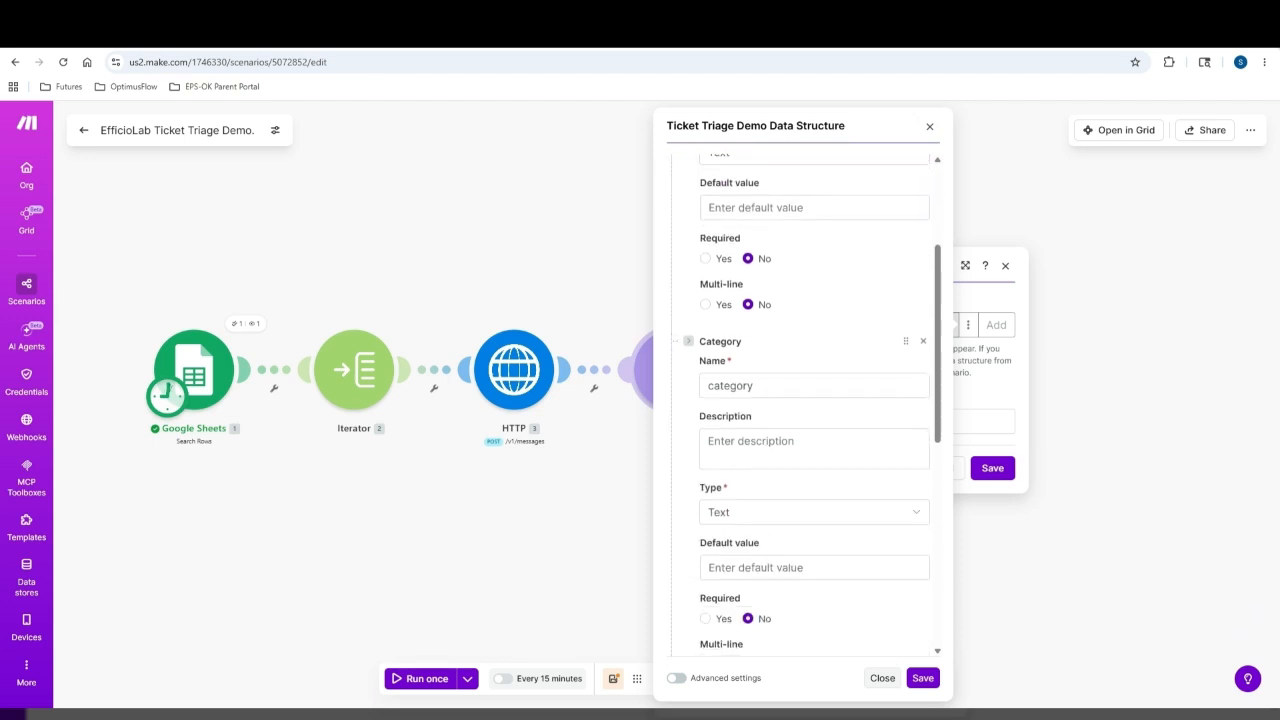
{"action": "left_click", "coordinate": [777, 443]}
{"action": "type", "text": "Hardware"}
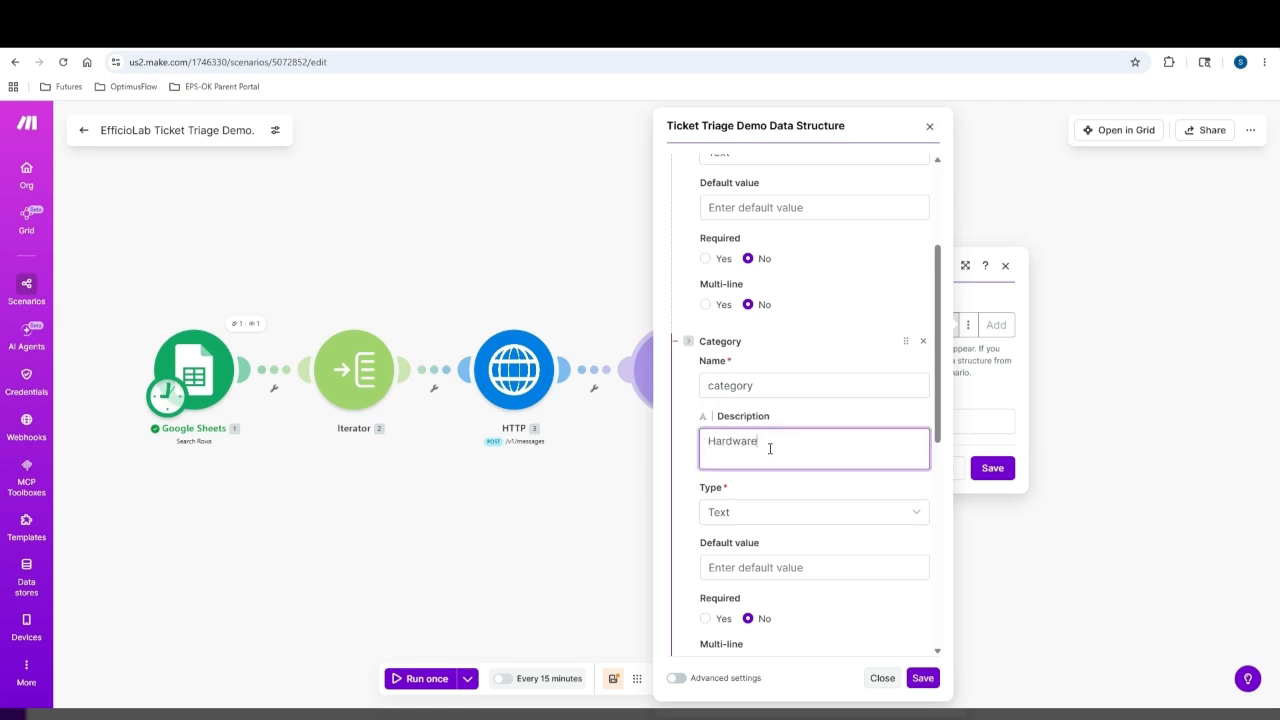
{"action": "scroll", "coordinate": [778, 525], "scroll_direction": "down", "scroll_amount": 5}
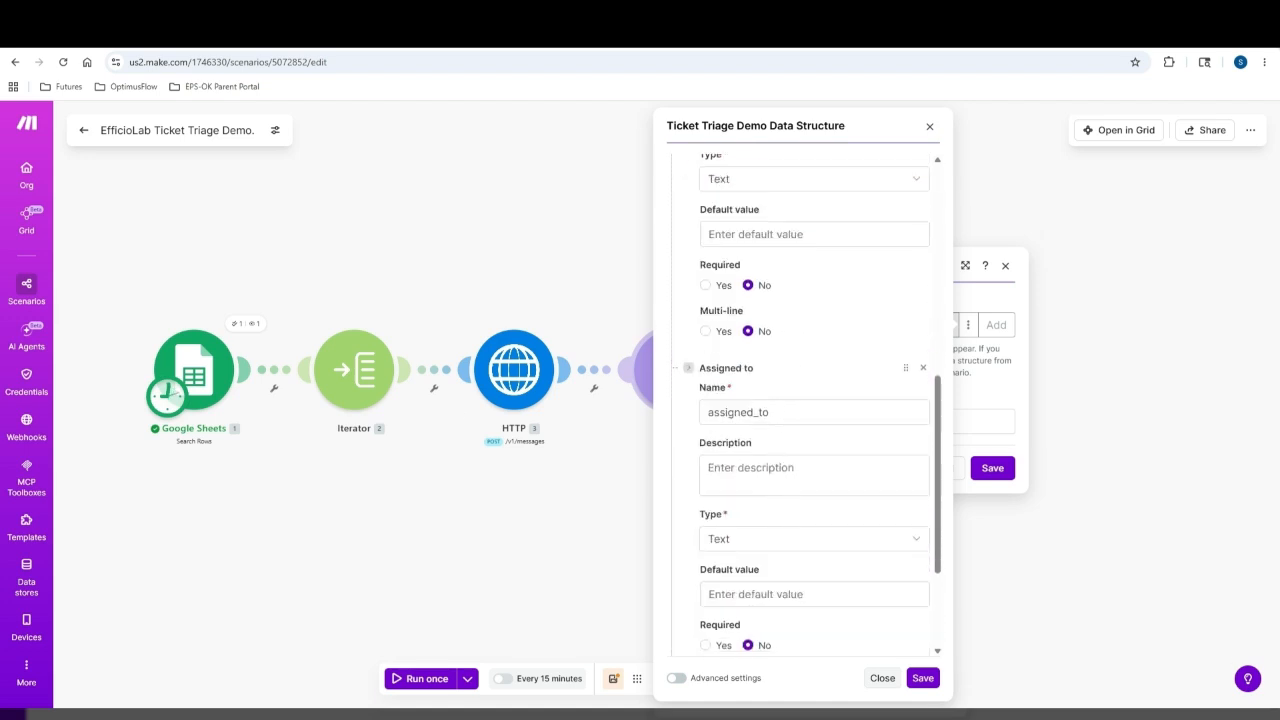
{"action": "left_click", "coordinate": [777, 472]}
{"action": "type", "text": "Support Team"}
{"action": "scroll", "coordinate": [846, 551], "scroll_direction": "down", "scroll_amount": 3}
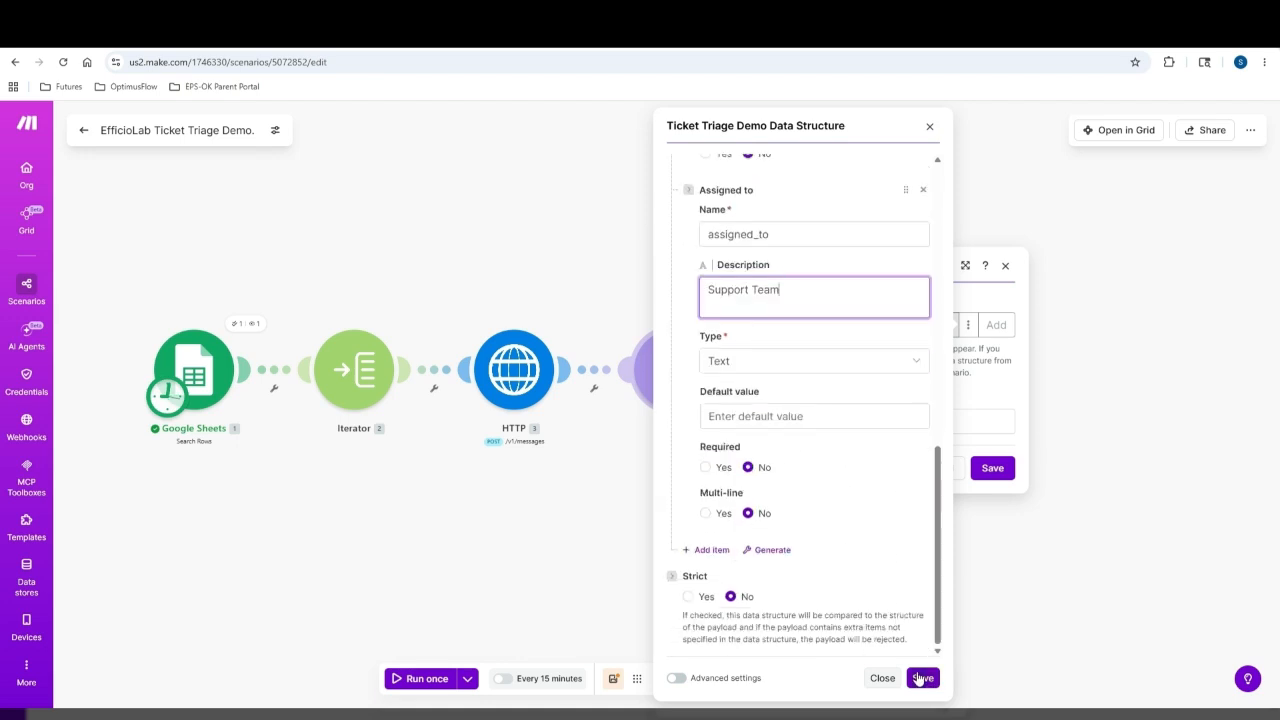
{"action": "left_click", "coordinate": [921, 679]}
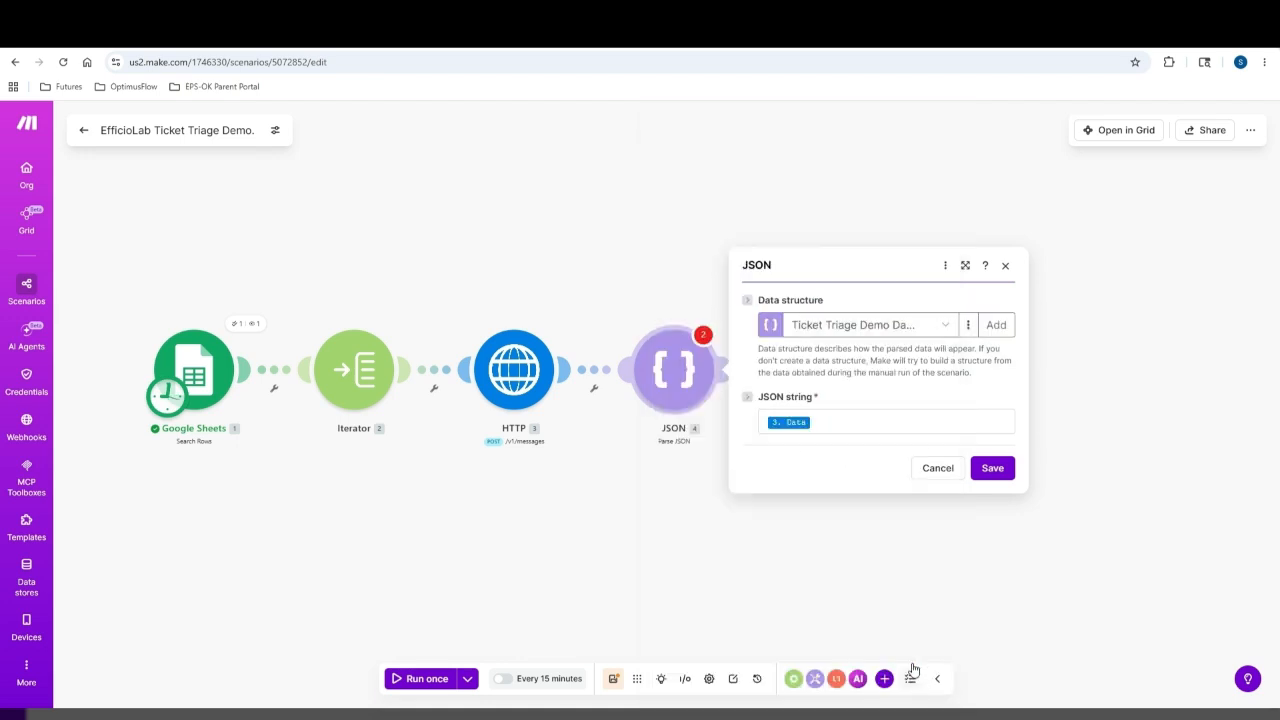
Save the JSON module settings, dismiss the unused-data warning, and save the scenario anyway
{"action": "left_click", "coordinate": [998, 470]}
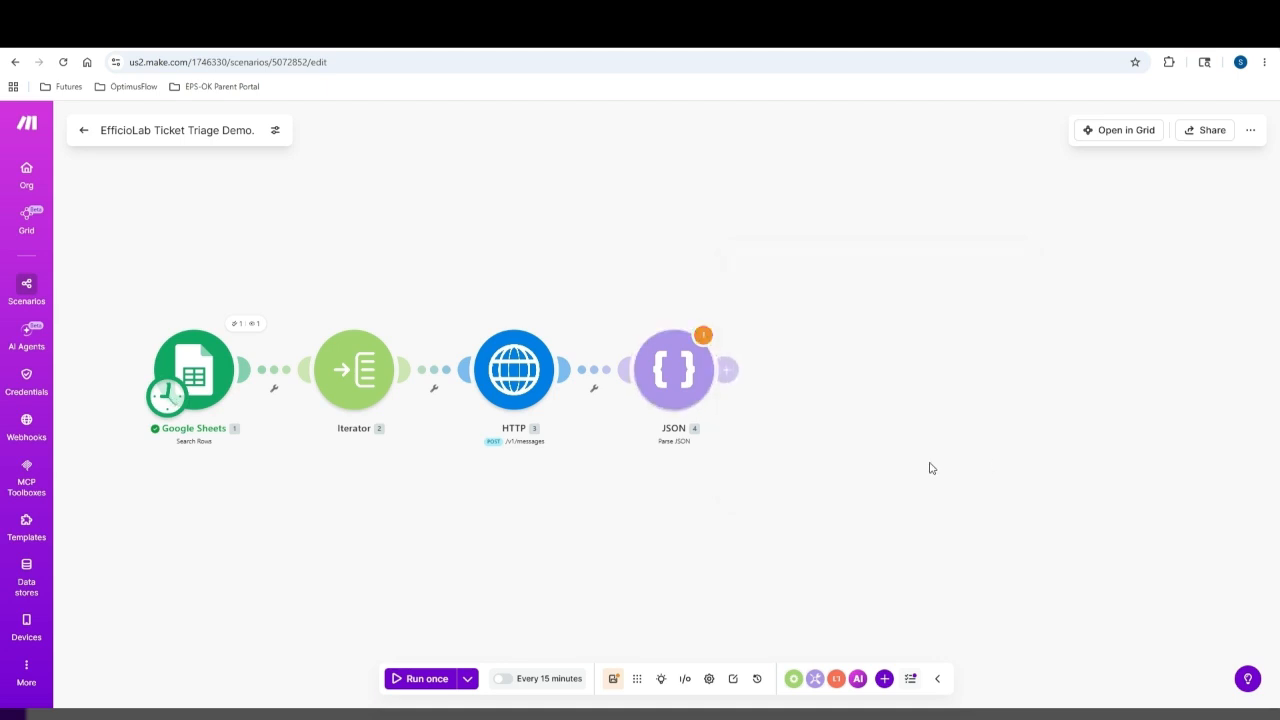
{"action": "left_click", "coordinate": [703, 338]}
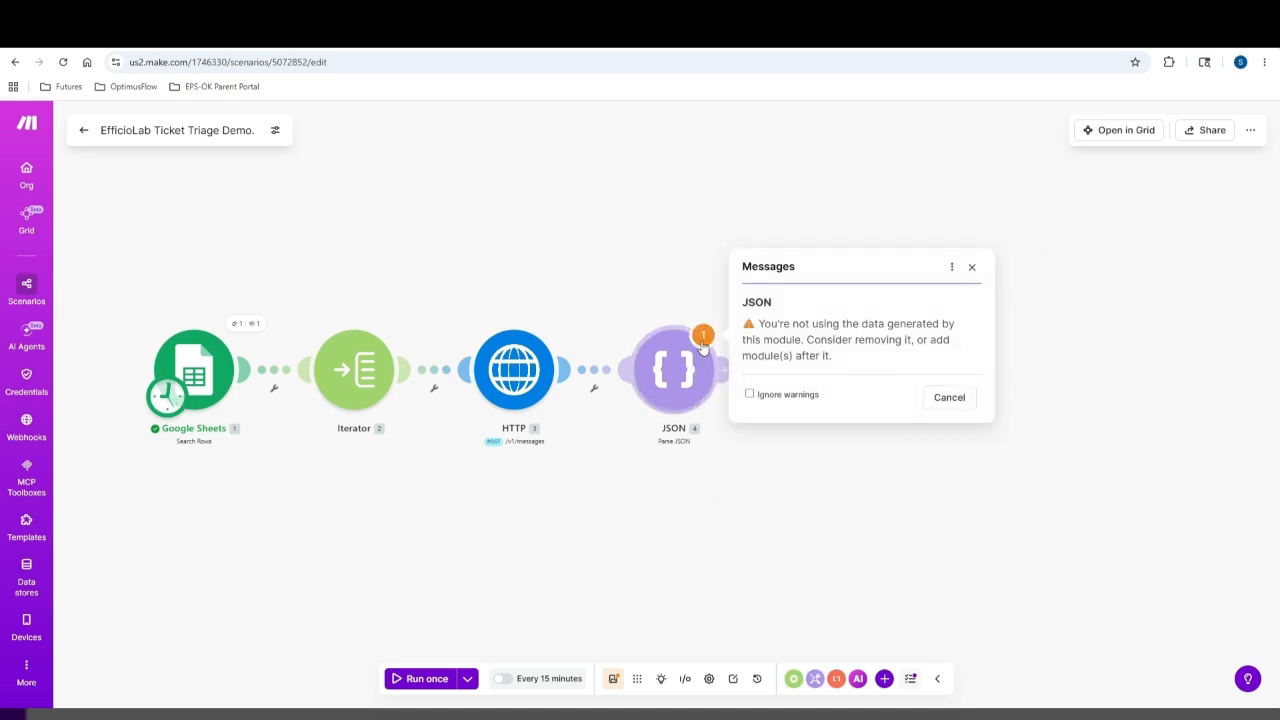
{"action": "left_click", "coordinate": [955, 399]}
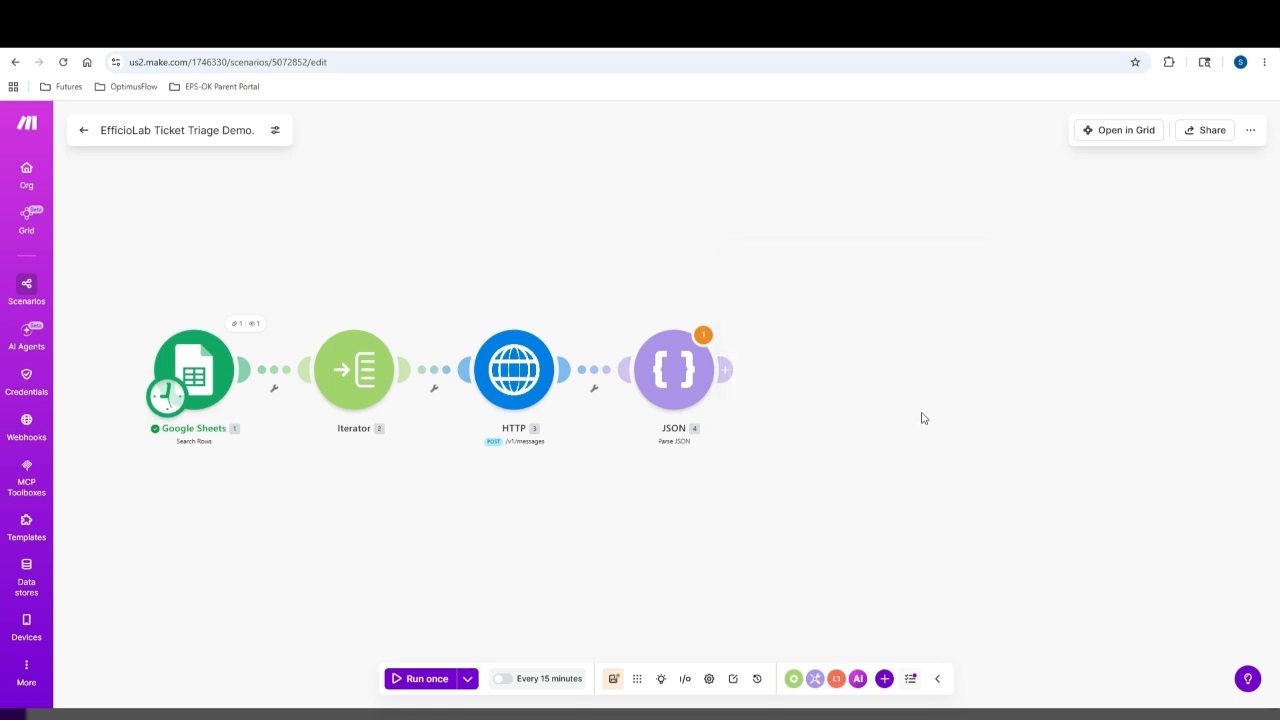
{"action": "left_click", "coordinate": [610, 680]}
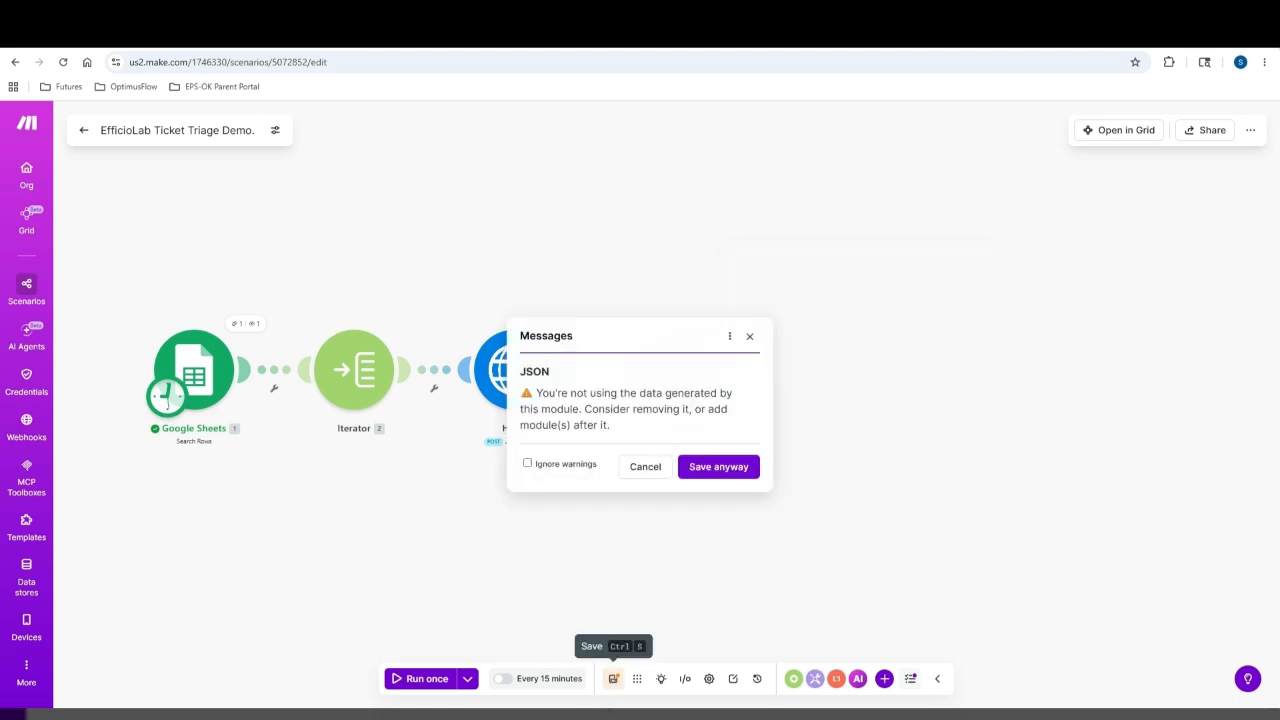
{"action": "left_click", "coordinate": [731, 467]}
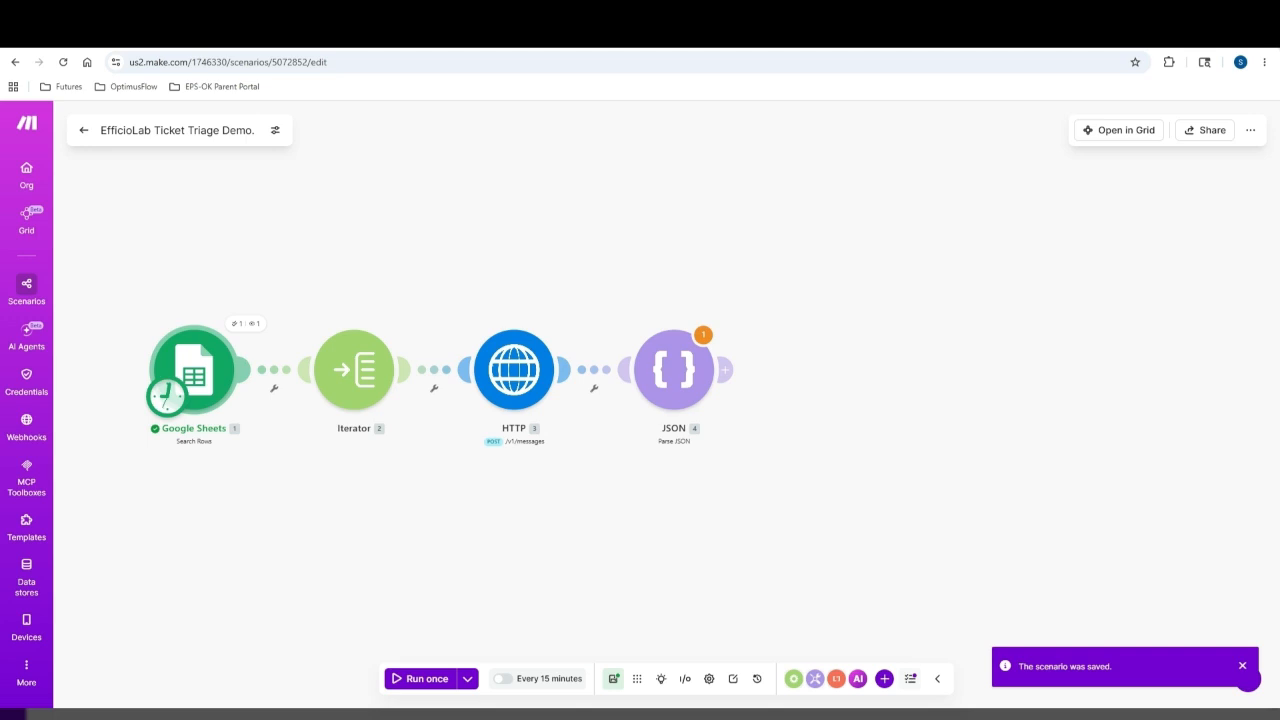
Add a Google Sheets Update a Row module after the JSON step
{"action": "mouse_move", "coordinate": [732, 372]}
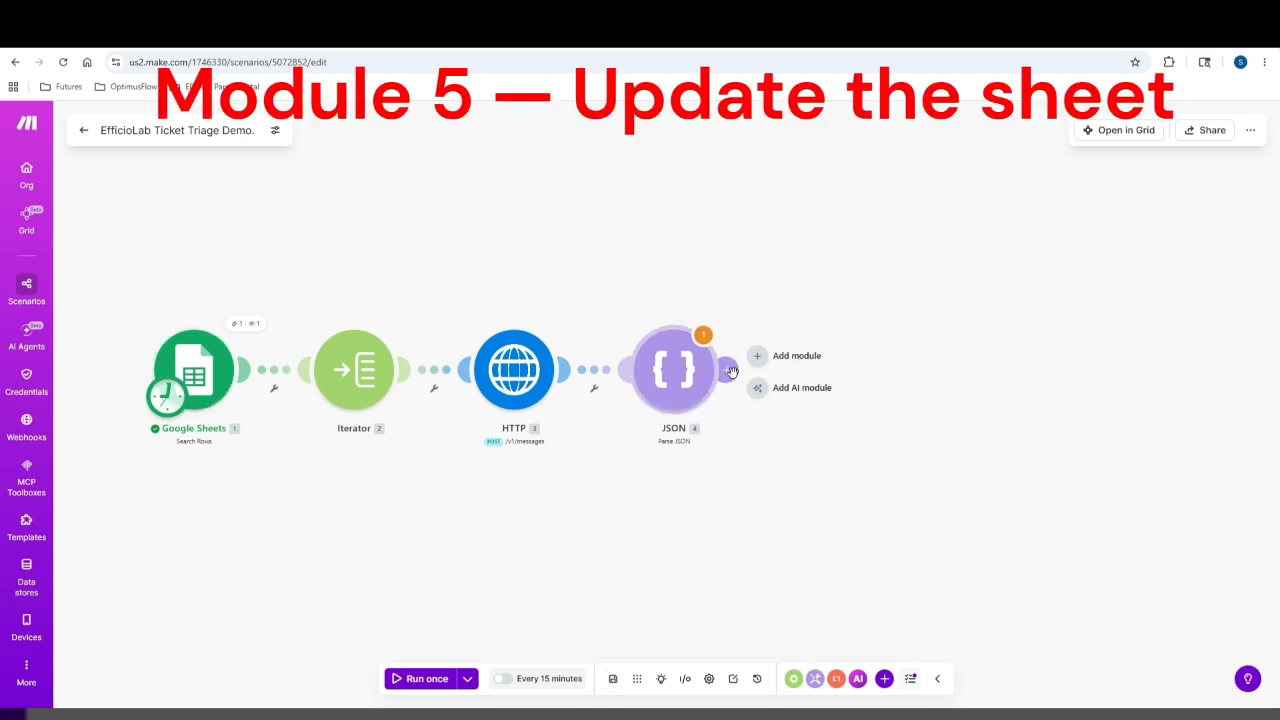
{"action": "left_click", "coordinate": [792, 357]}
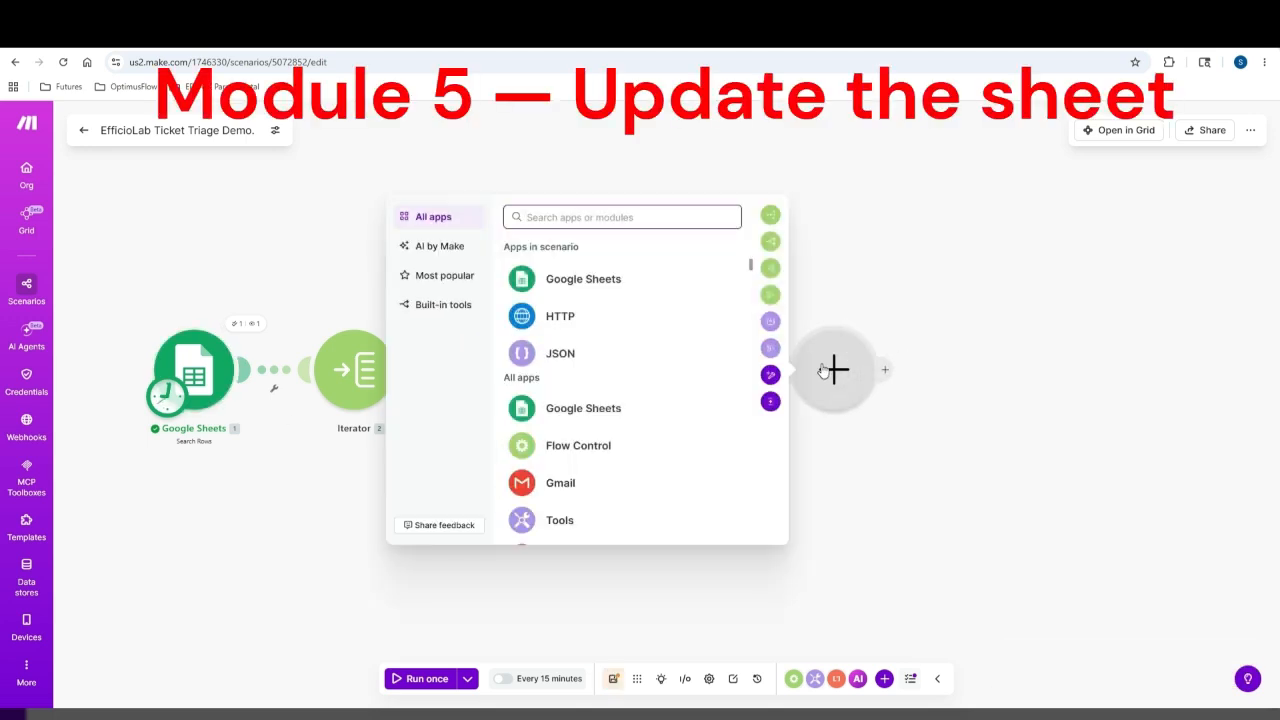
{"action": "left_click", "coordinate": [604, 275]}
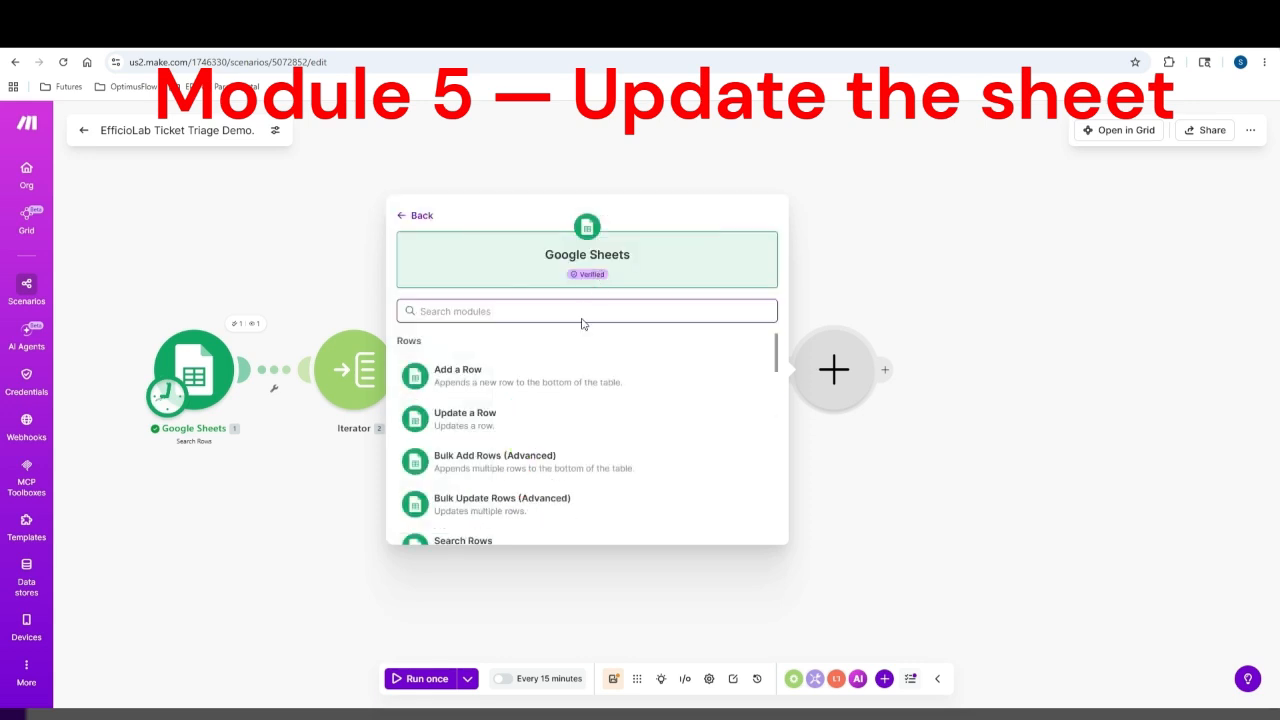
{"action": "left_click", "coordinate": [474, 420]}
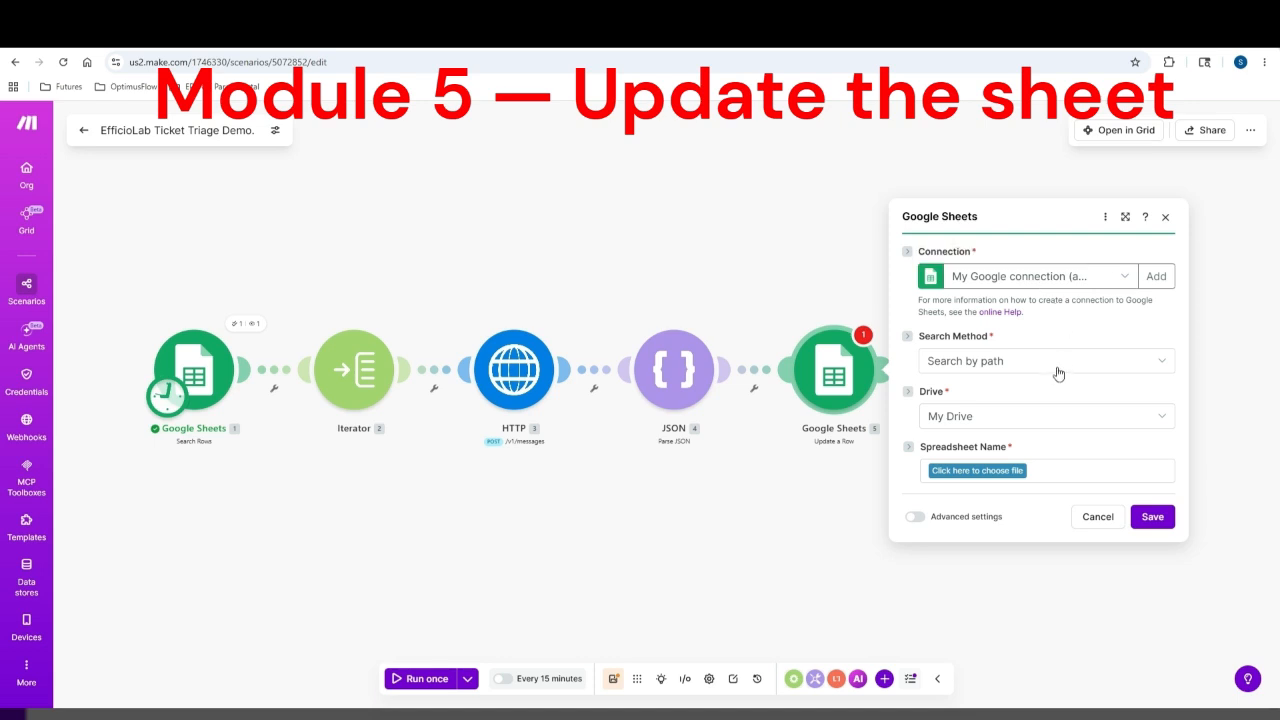
Keep Search by path and choose EfficioLab Automation / Helpdesk Tickets — Demo as the spreadsheet
{"action": "left_click", "coordinate": [1058, 372]}
{"action": "left_click", "coordinate": [1055, 372]}
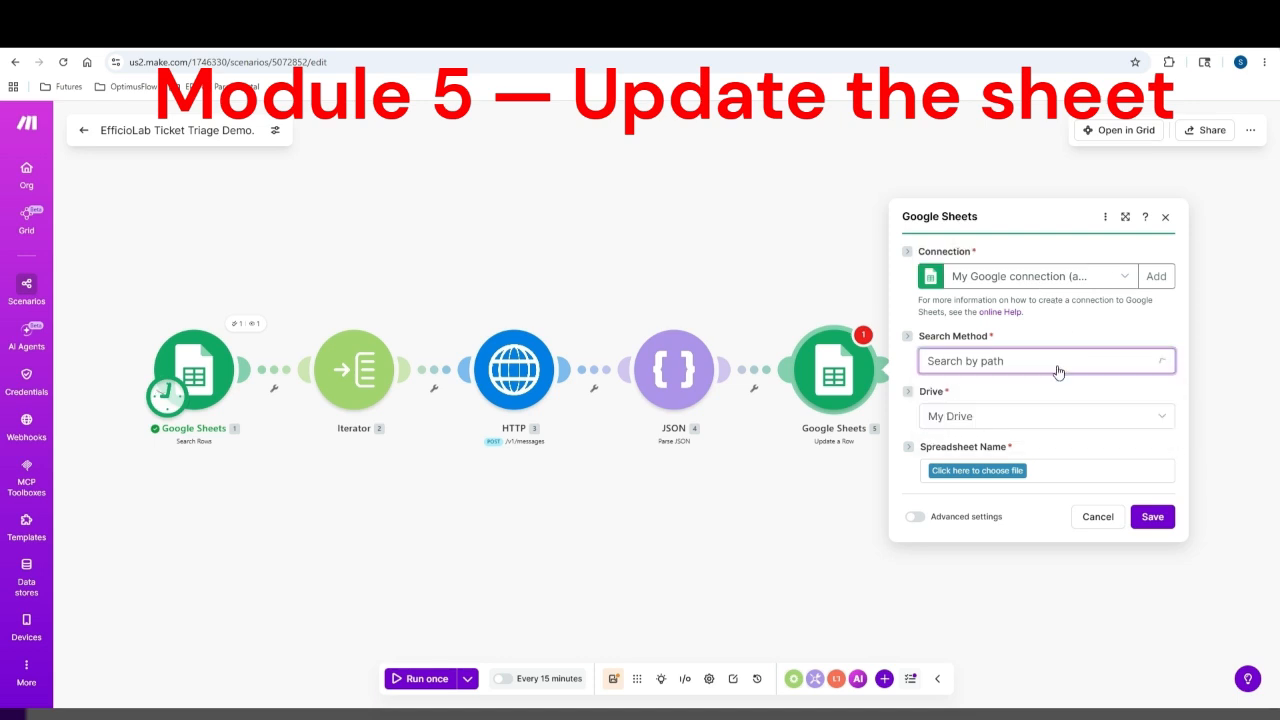
{"action": "left_click", "coordinate": [1013, 474]}
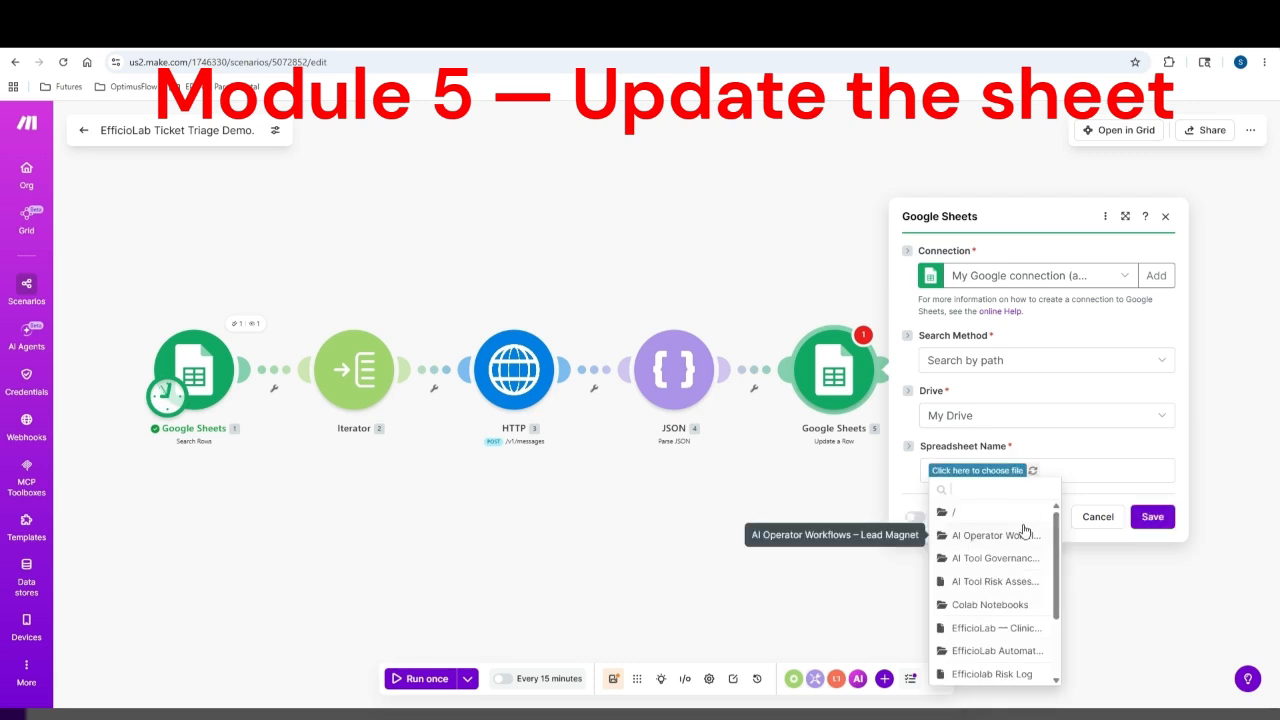
{"action": "left_click", "coordinate": [996, 651]}
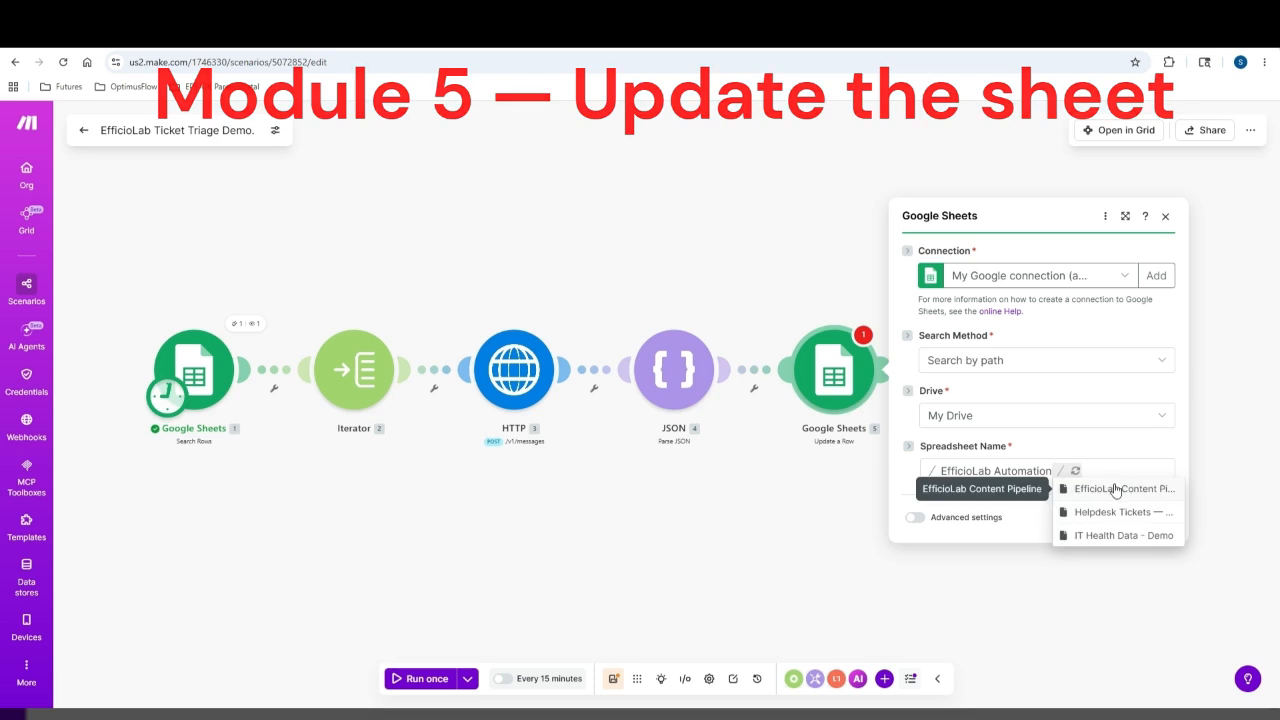
{"action": "left_click", "coordinate": [1125, 521]}
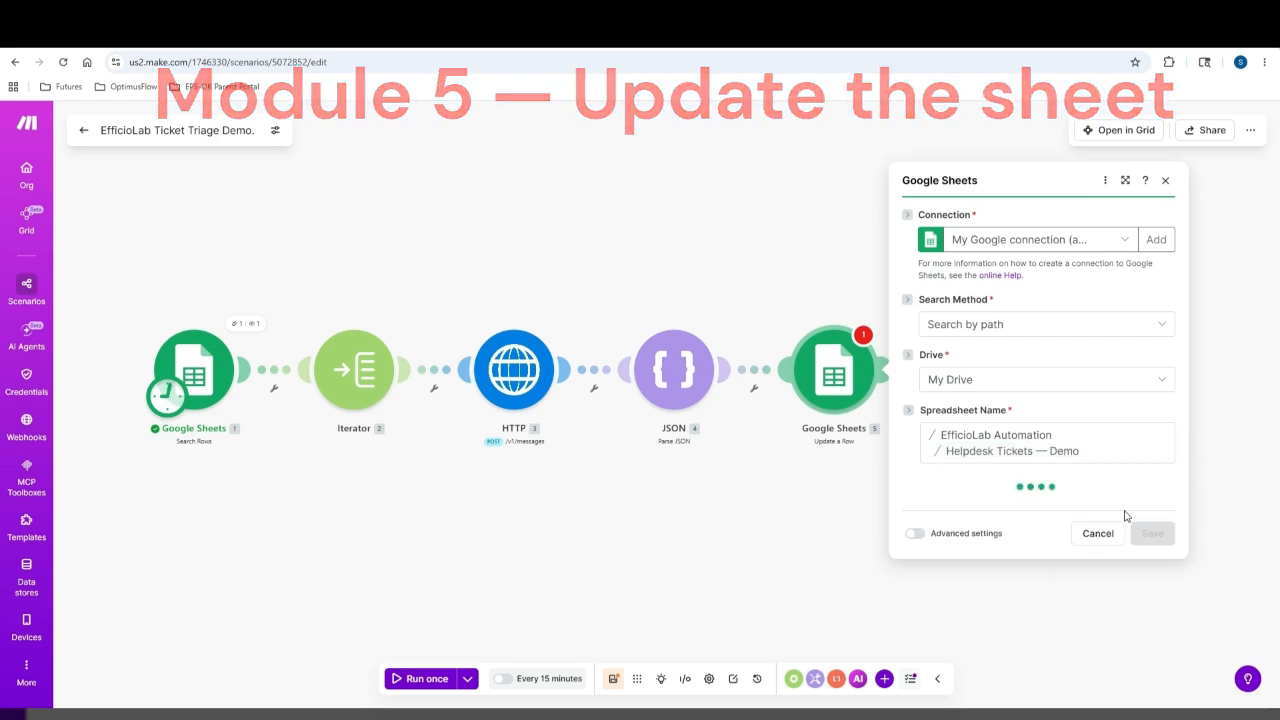
Select Sheet1 and map the found row's number as the row to update
{"action": "left_click", "coordinate": [1011, 508]}
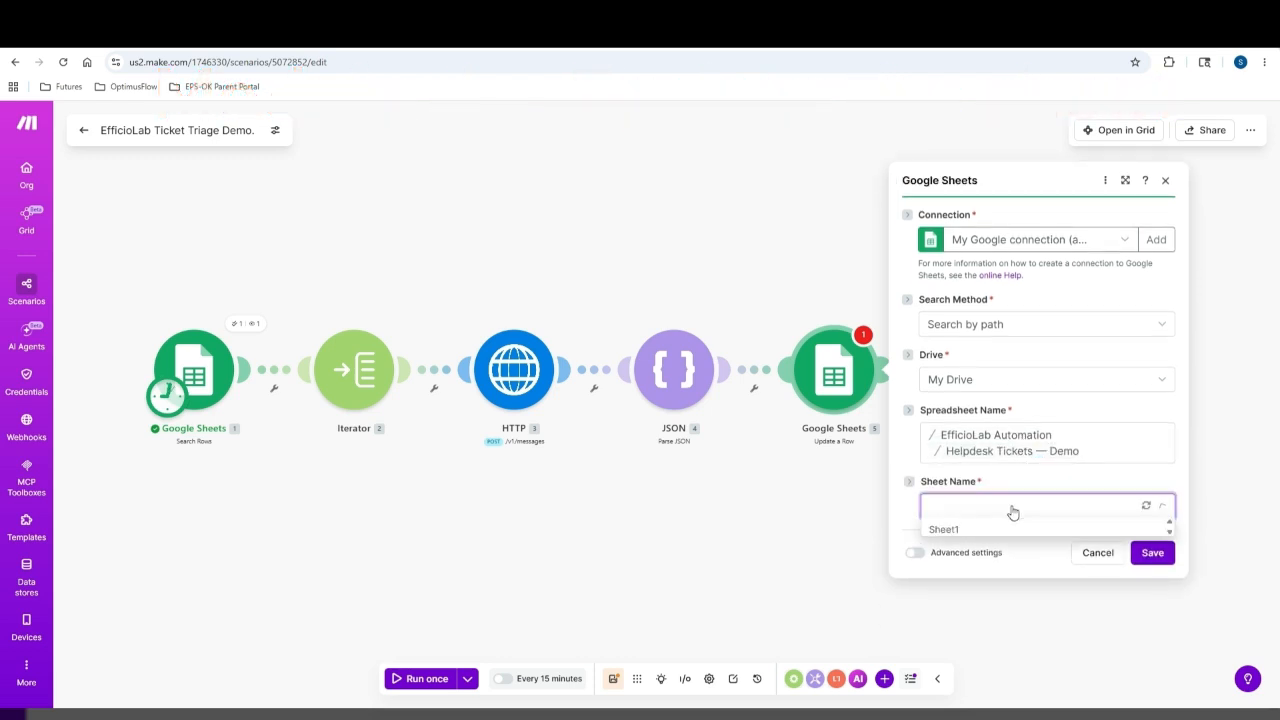
{"action": "left_click", "coordinate": [963, 535]}
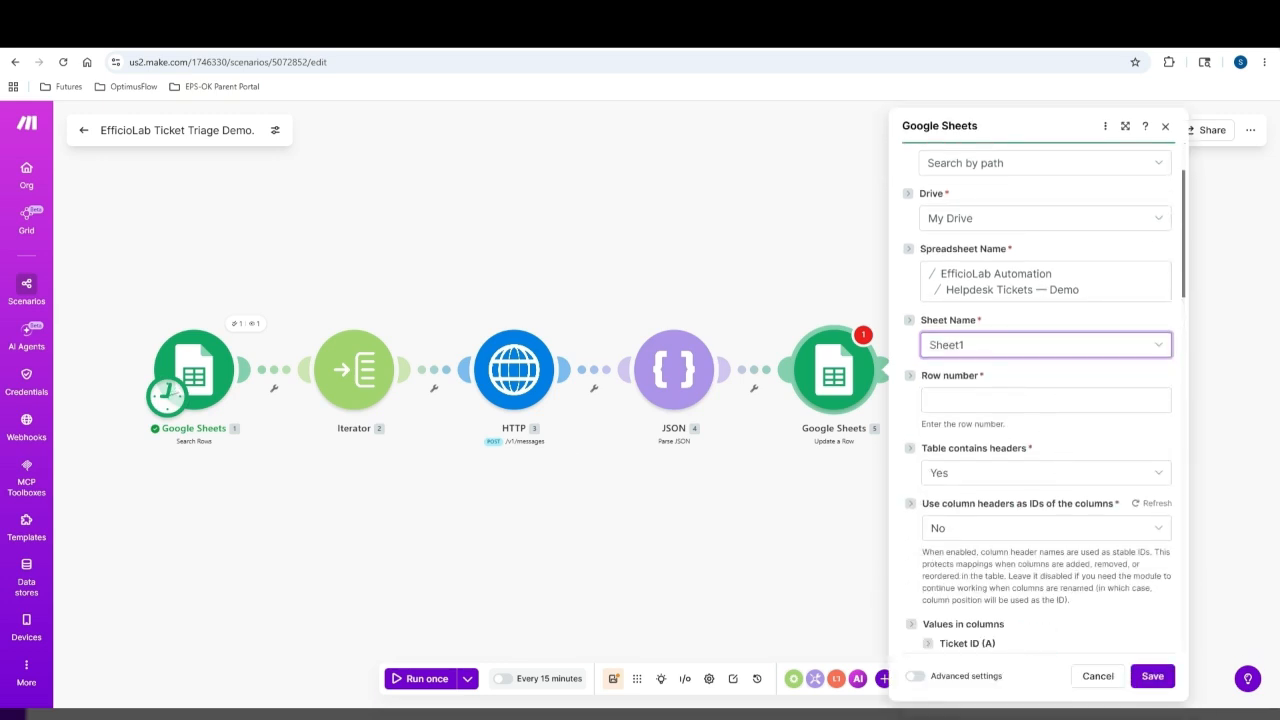
{"action": "left_click", "coordinate": [1017, 400]}
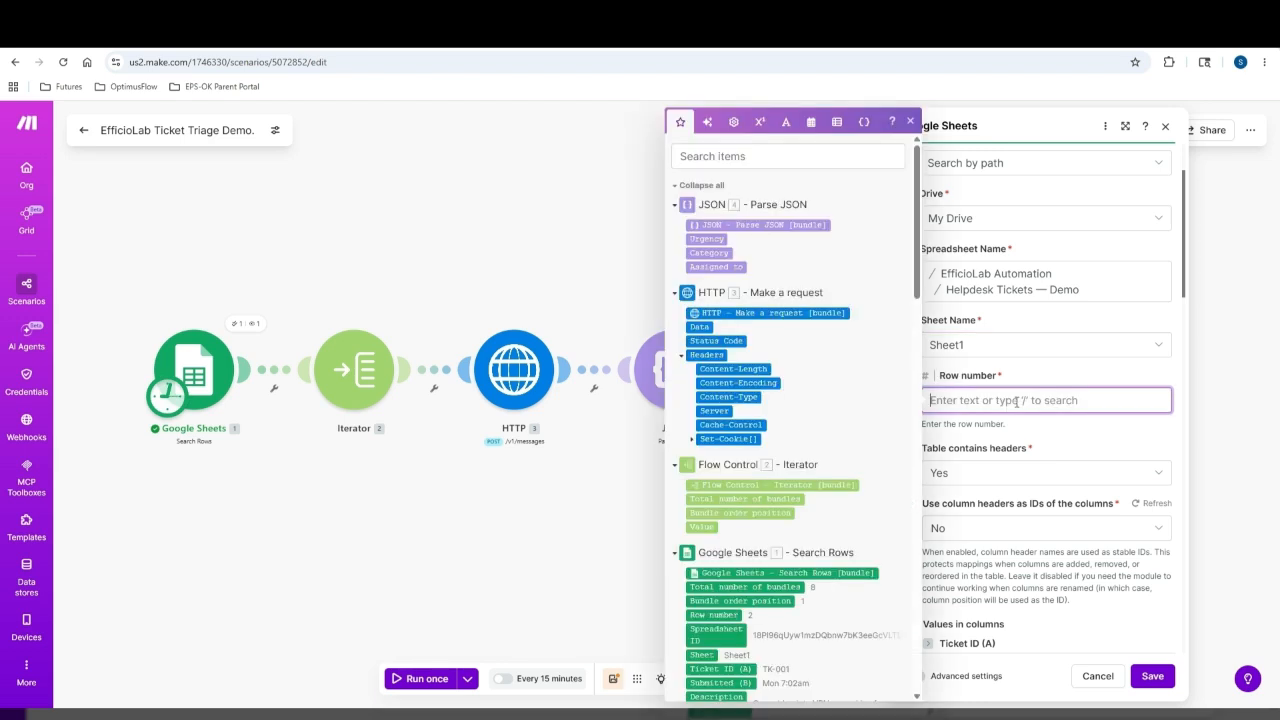
{"action": "scroll", "coordinate": [755, 410], "scroll_direction": "down", "scroll_amount": 2}
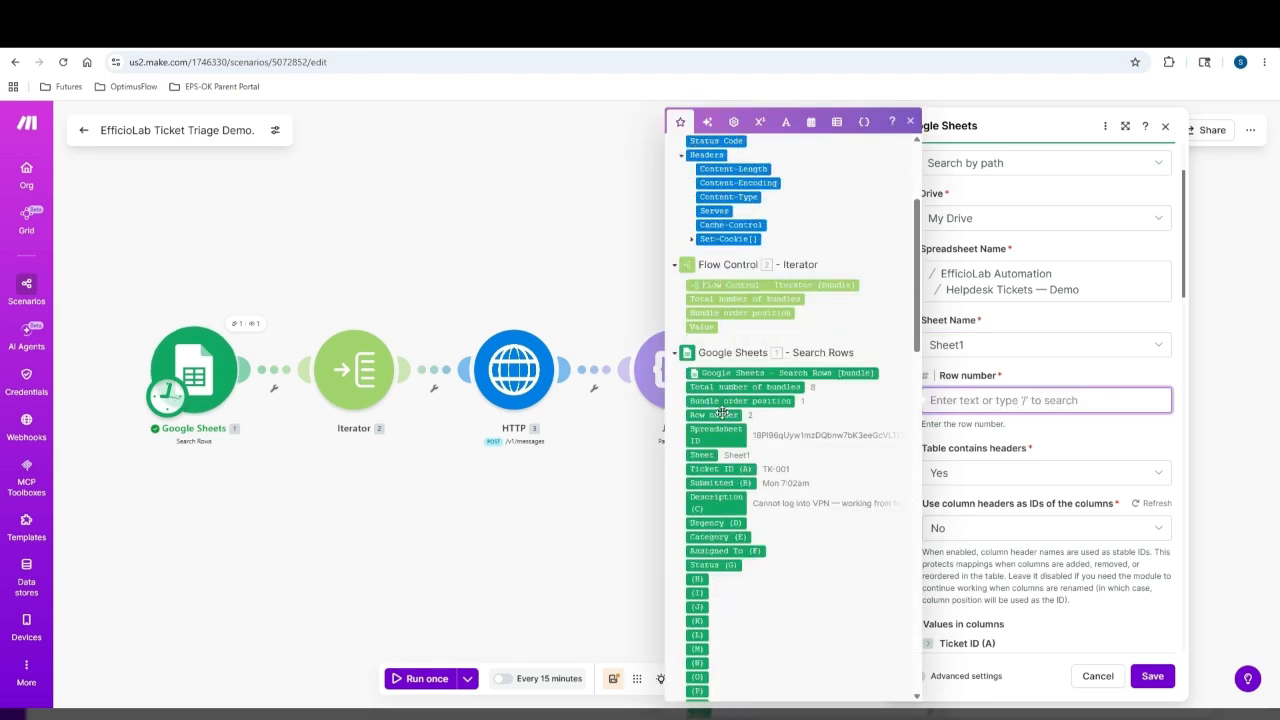
{"action": "left_click", "coordinate": [718, 414]}
{"action": "scroll", "coordinate": [1008, 391], "scroll_direction": "down", "scroll_amount": 4}
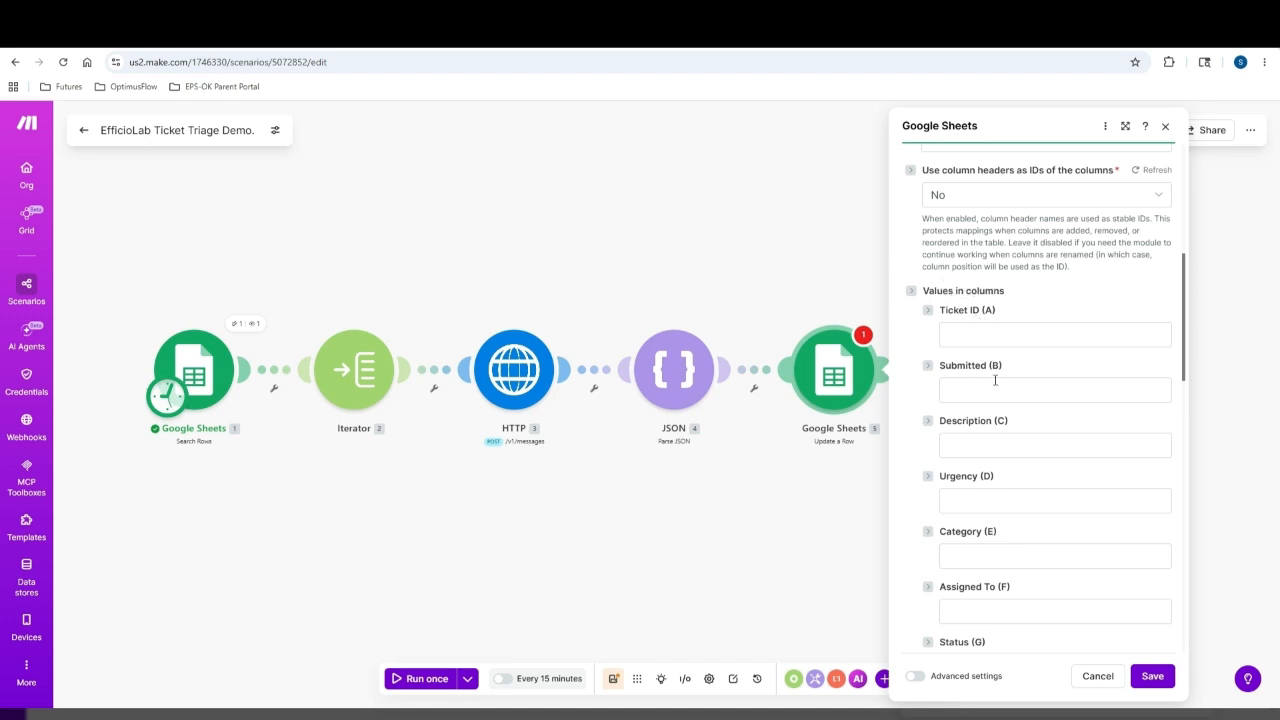
Map parsed Urgency, Category, Assigned to into columns D–F and set Status (G) to Triaged
{"action": "left_click", "coordinate": [1017, 497]}
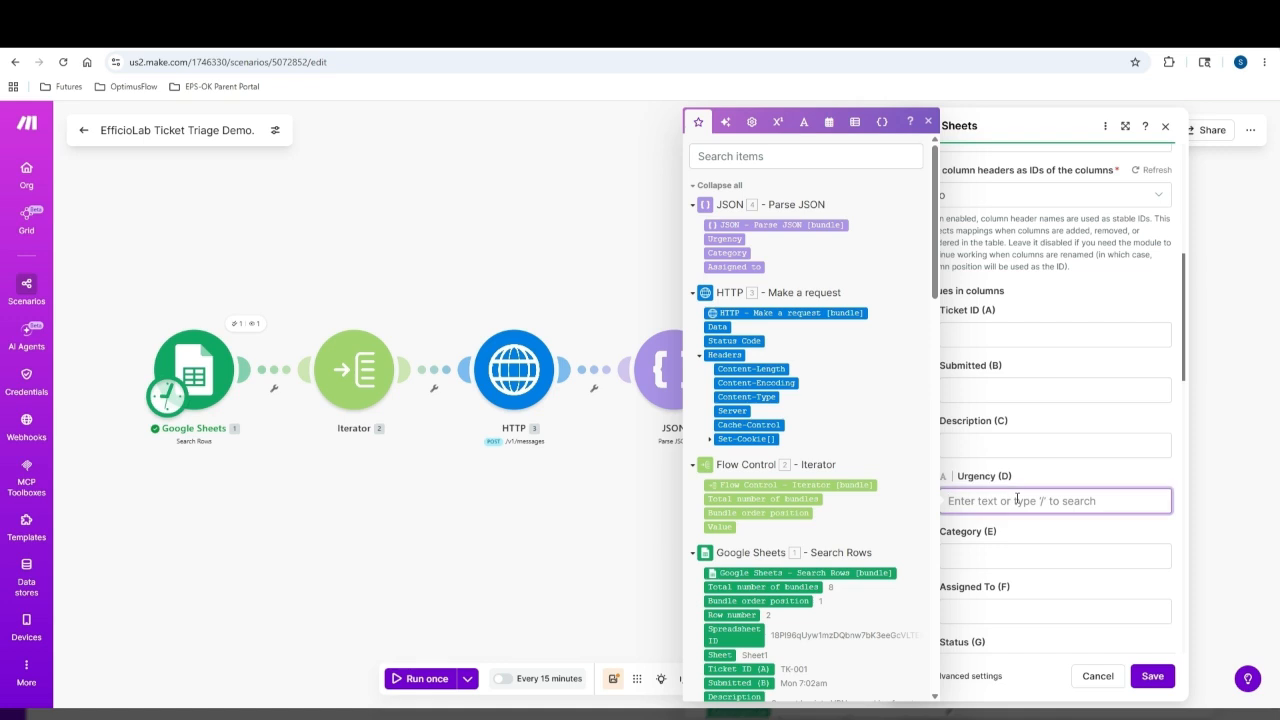
{"action": "left_click", "coordinate": [725, 239]}
{"action": "left_click", "coordinate": [1012, 556]}
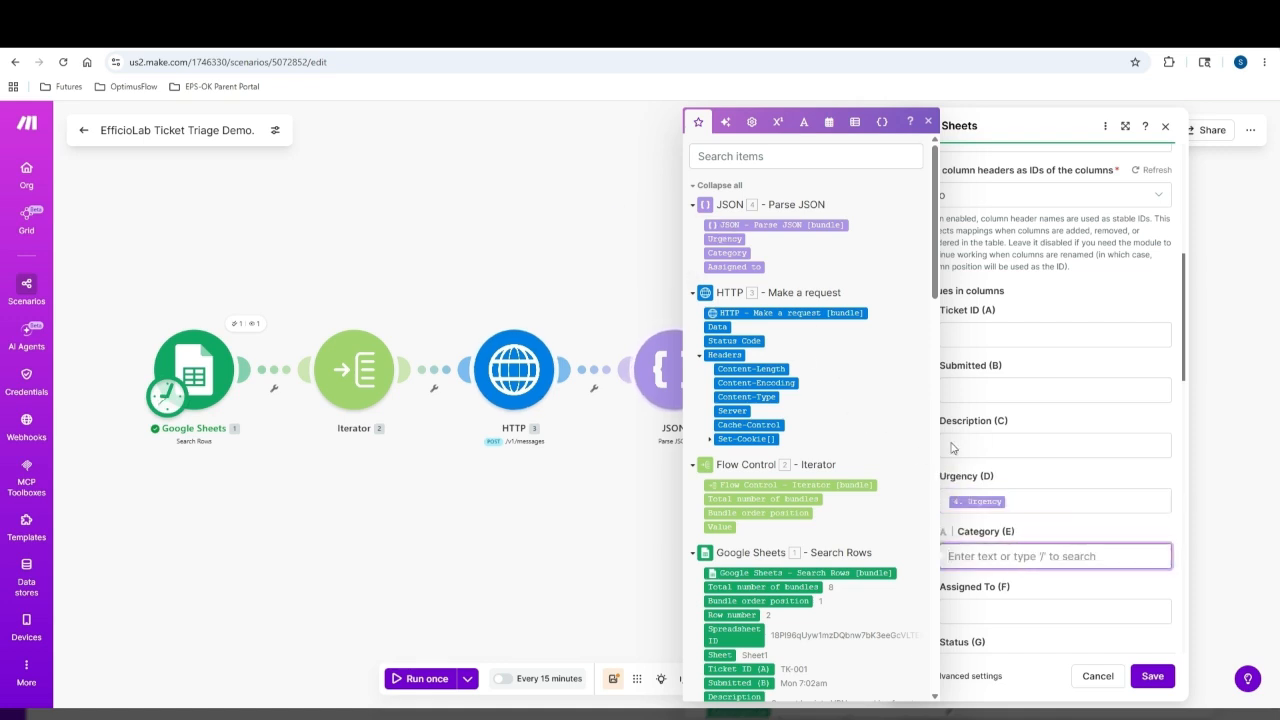
{"action": "left_click", "coordinate": [725, 253]}
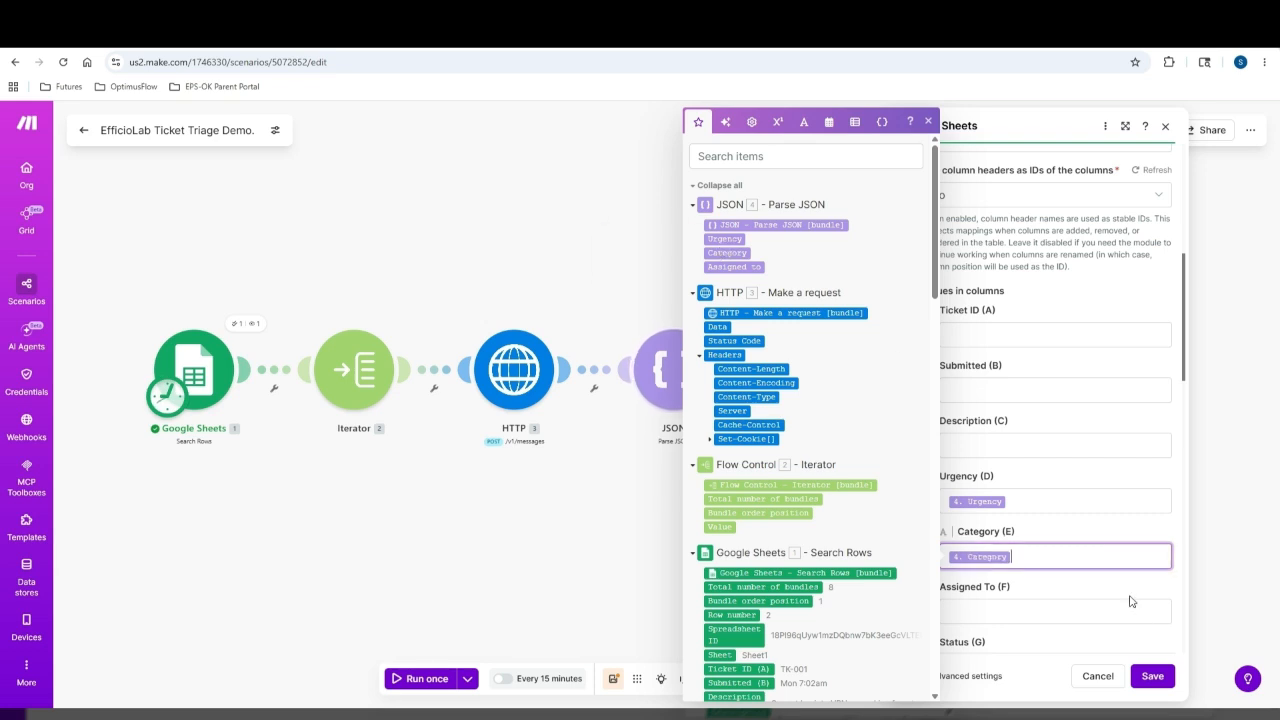
{"action": "left_click", "coordinate": [1049, 613]}
{"action": "left_click", "coordinate": [733, 267]}
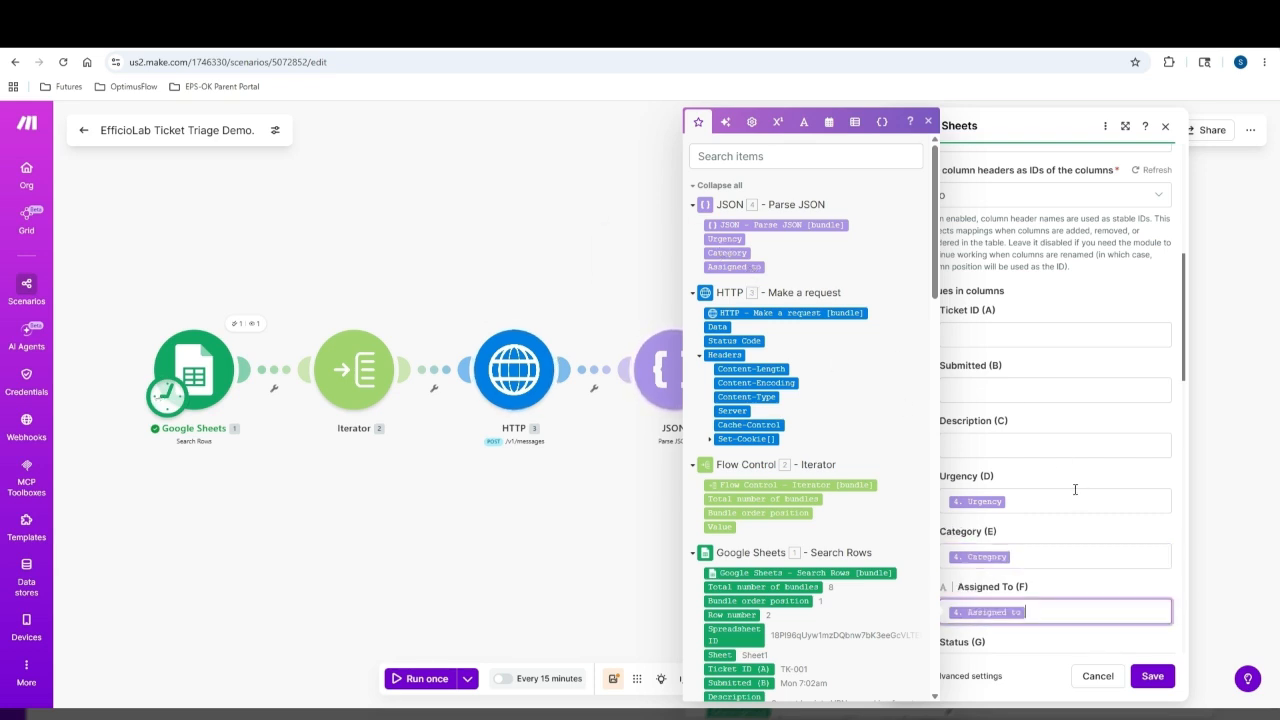
{"action": "scroll", "coordinate": [1086, 491], "scroll_direction": "down", "scroll_amount": 3}
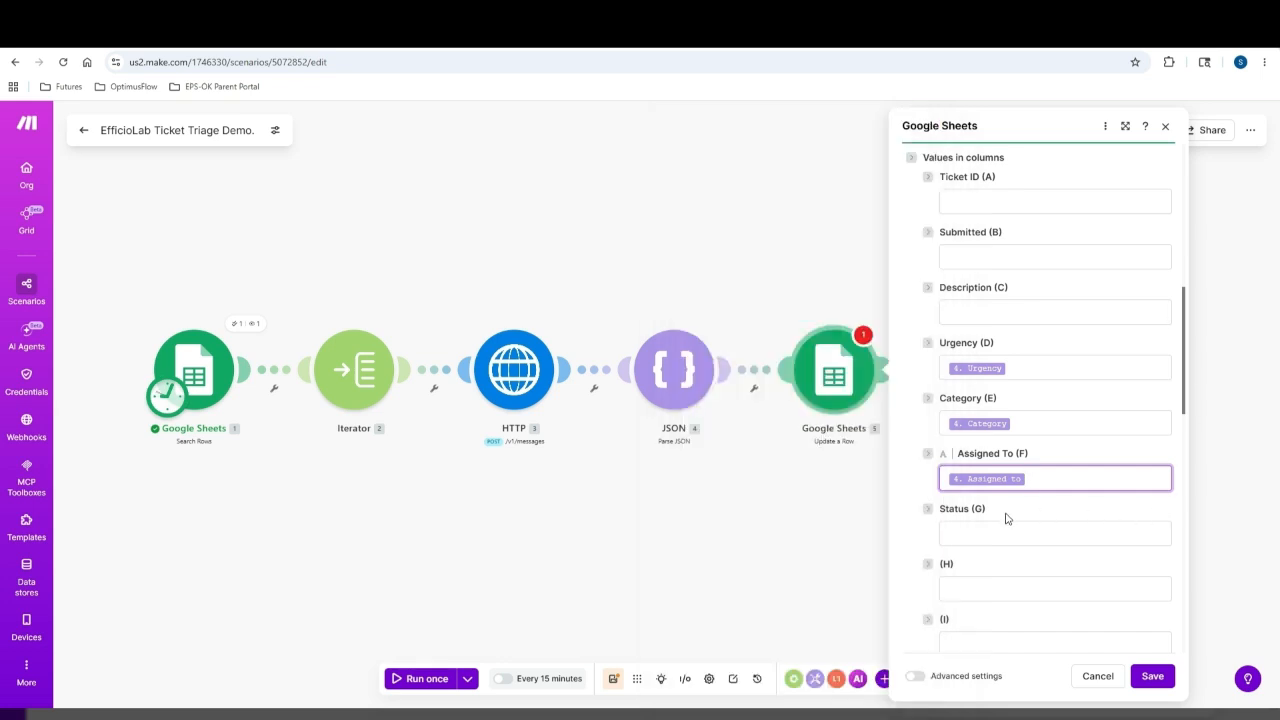
{"action": "scroll", "coordinate": [1006, 517], "scroll_direction": "down", "scroll_amount": 1}
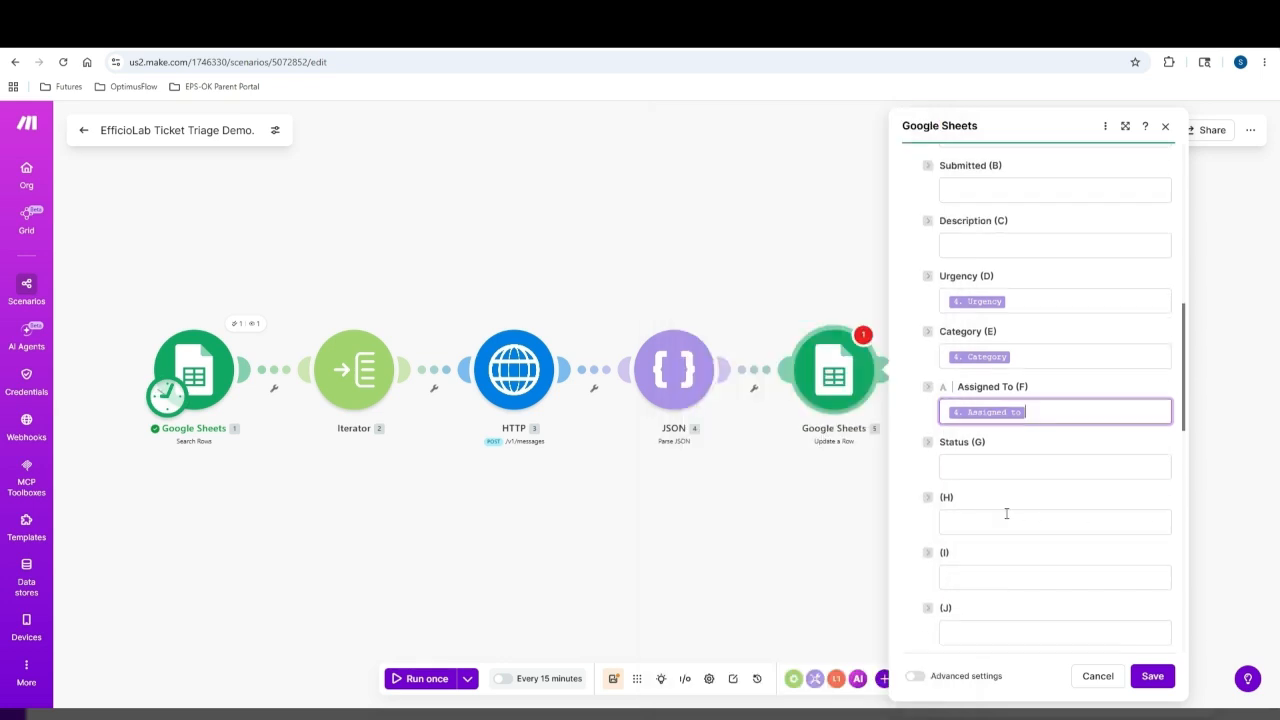
{"action": "left_click", "coordinate": [1060, 466]}
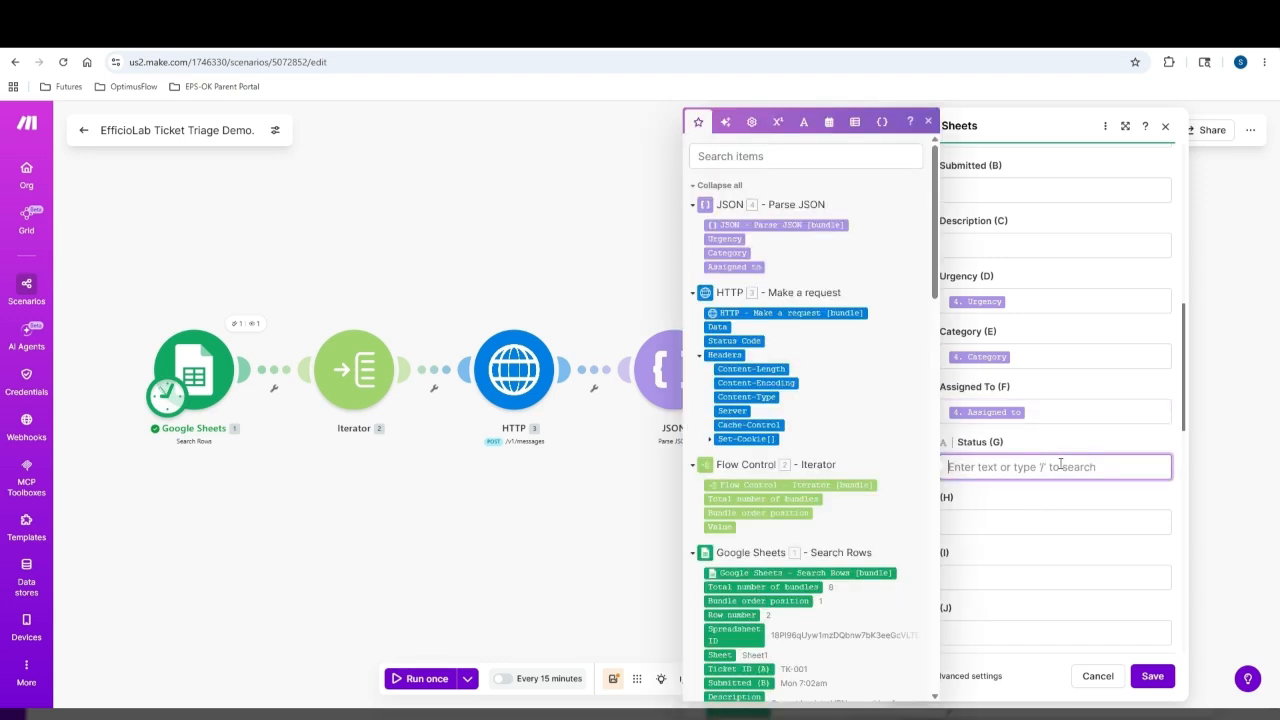
{"action": "type", "text": "Triaged"}
{"action": "key", "text": "Escape"}
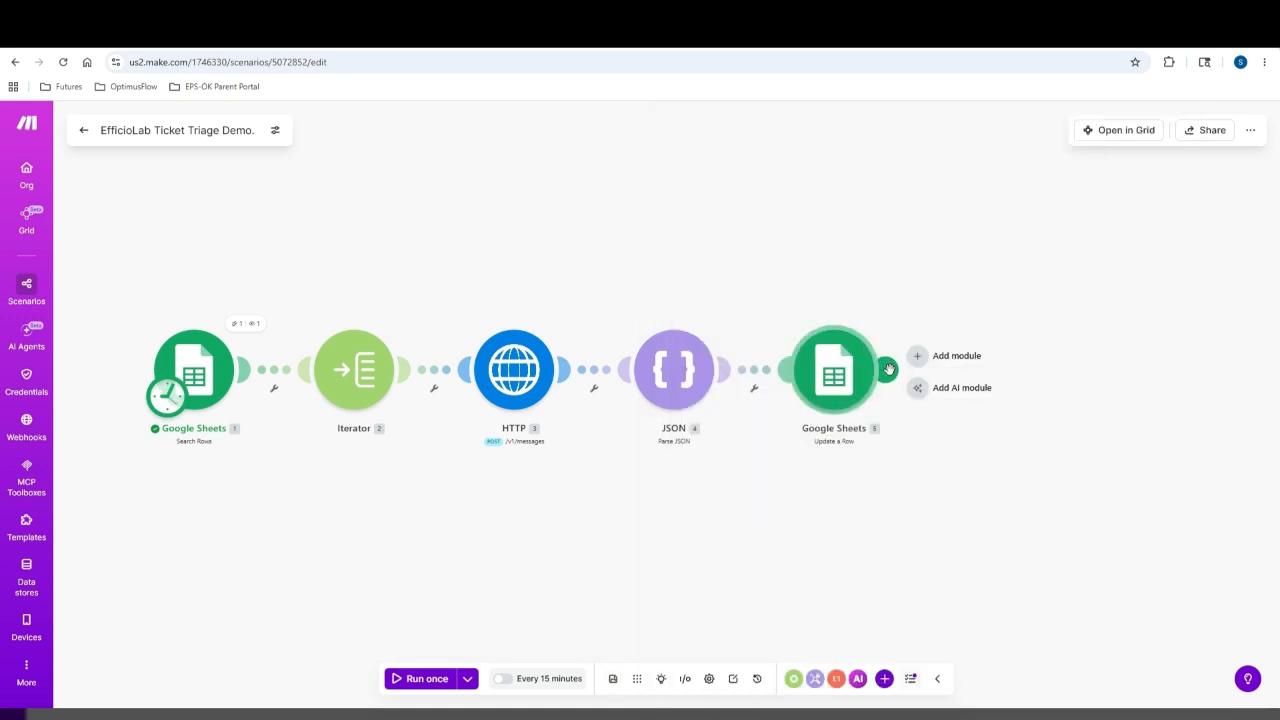
Add a Gmail Send an email module after Update a Row and open its link's filter setup
{"action": "left_click", "coordinate": [888, 370]}
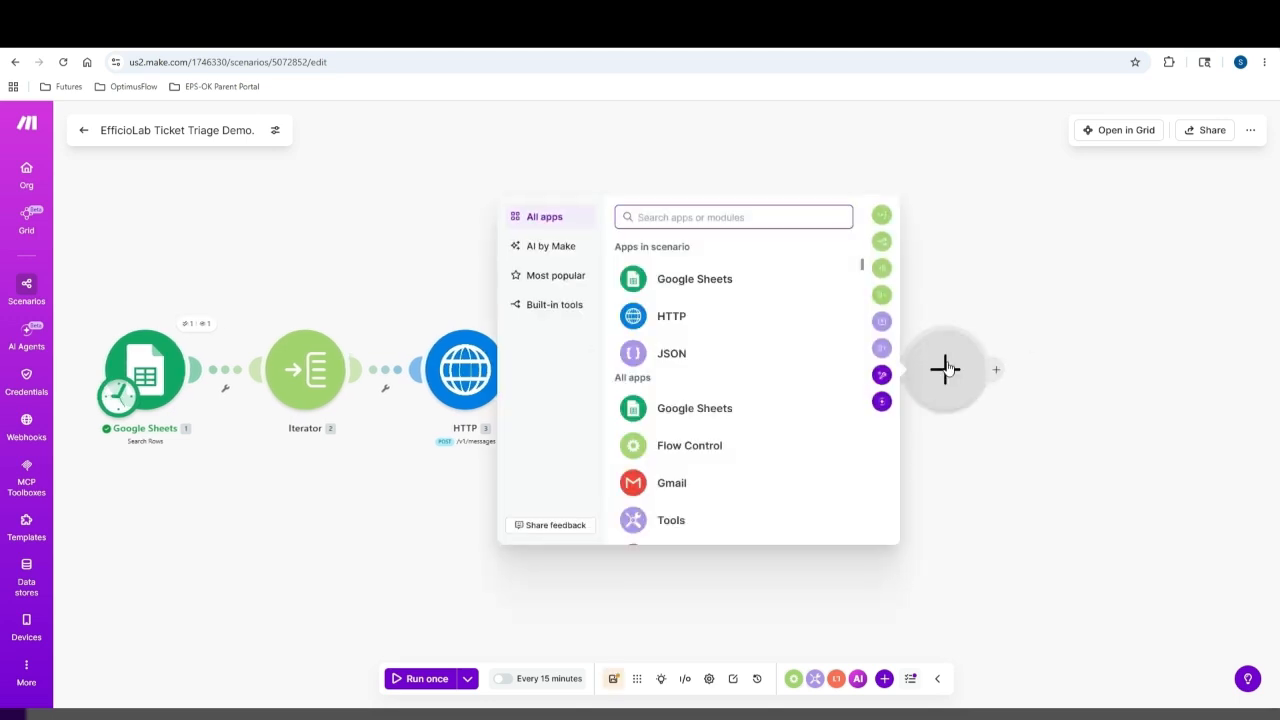
{"action": "left_click", "coordinate": [949, 467]}
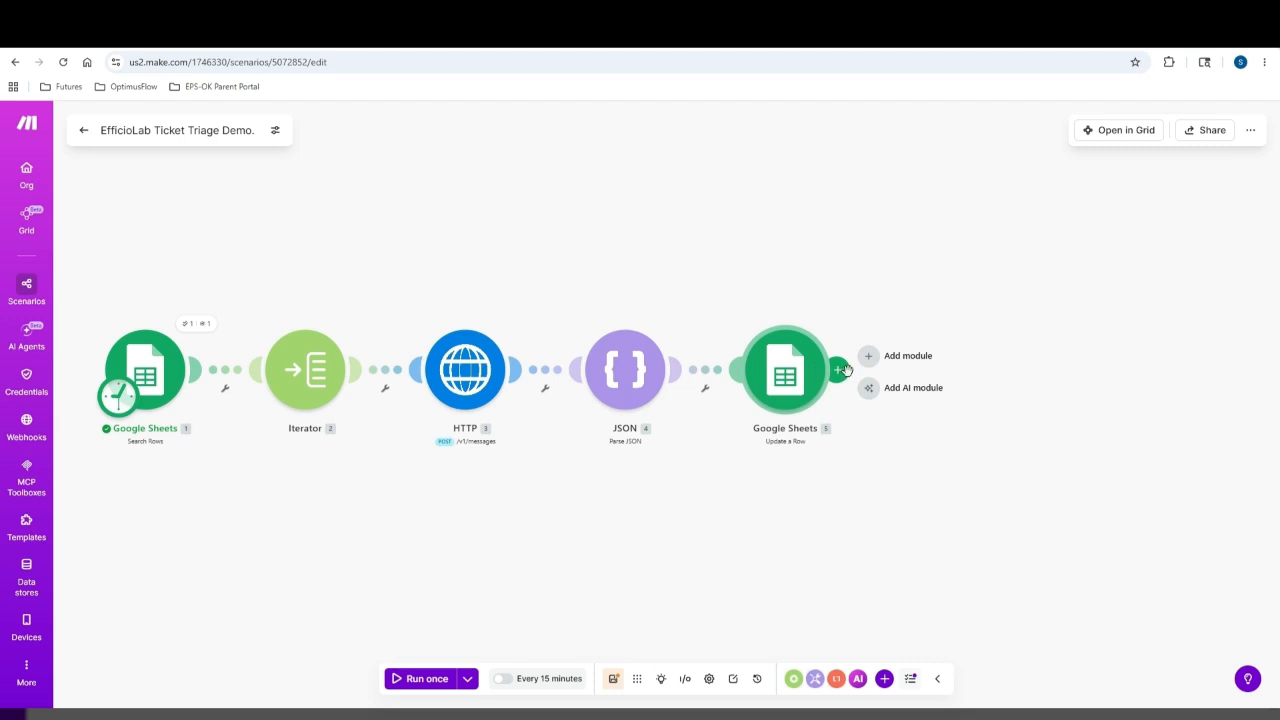
{"action": "left_click", "coordinate": [910, 372]}
{"action": "left_click", "coordinate": [660, 482]}
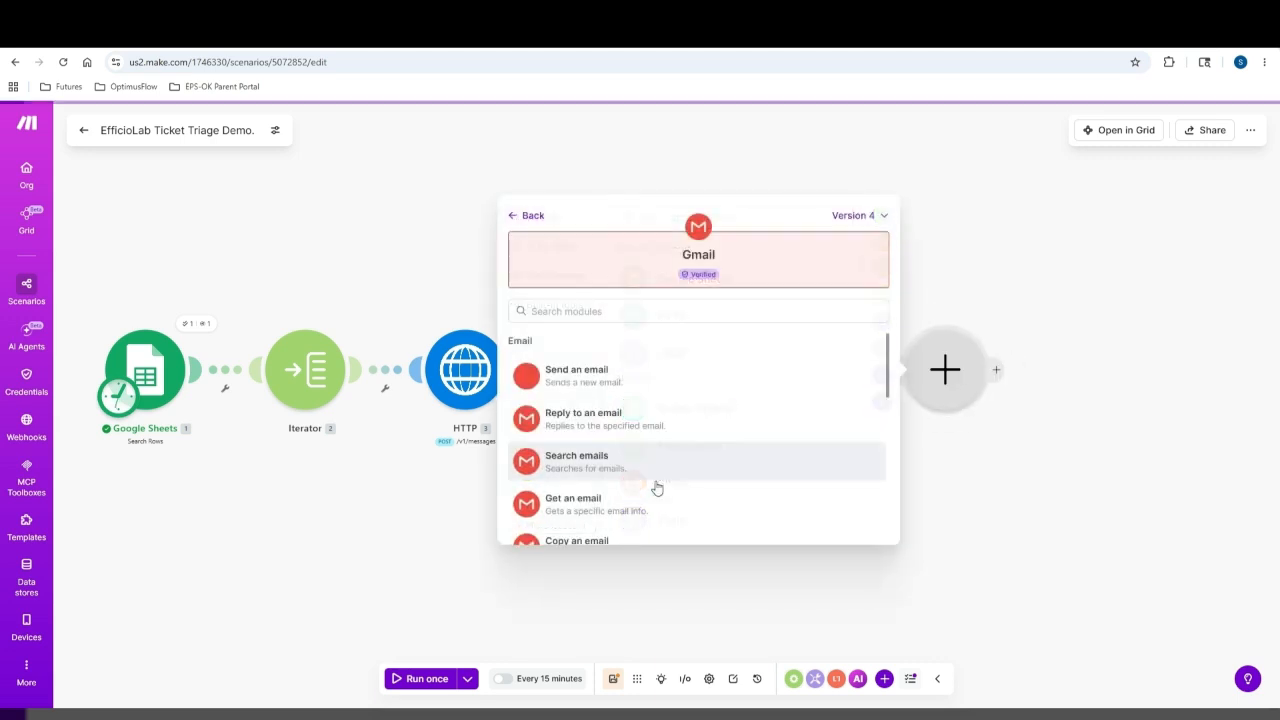
{"action": "left_click", "coordinate": [609, 385]}
{"action": "left_click", "coordinate": [865, 396]}
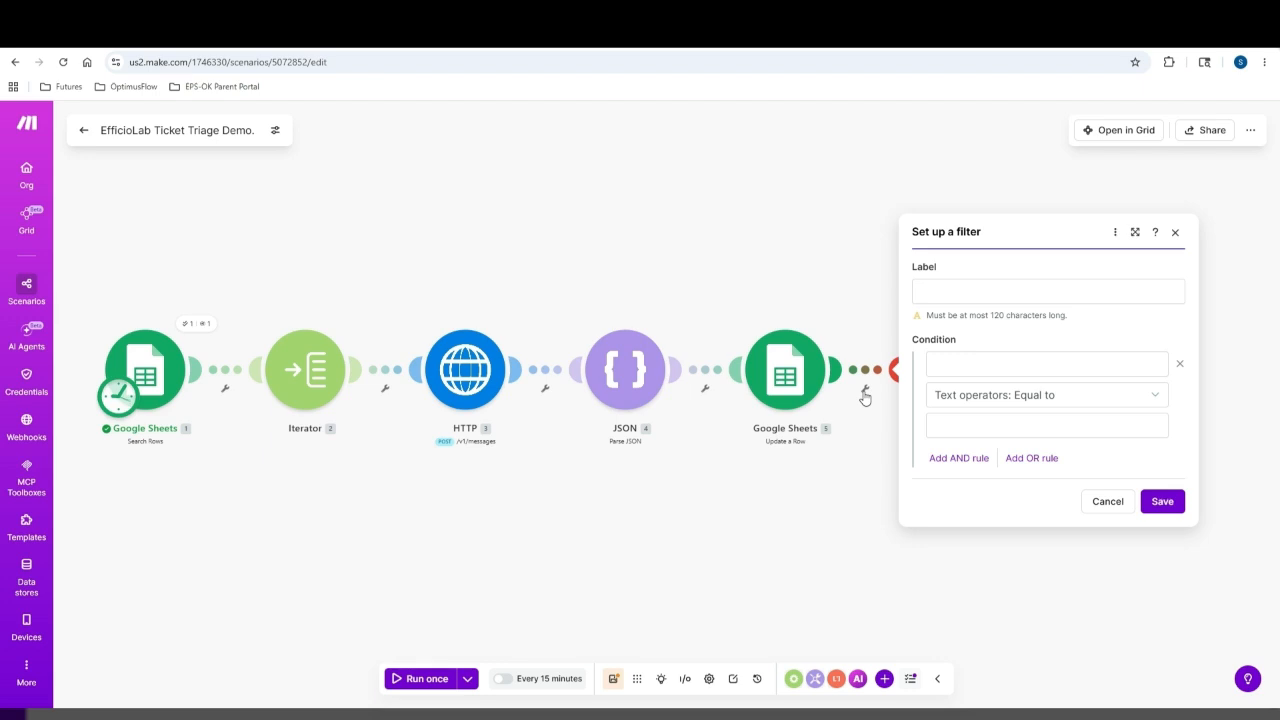
Set the filter before Gmail to pass only tickets whose Urgency equals Critical OR High, and save it
{"action": "left_click", "coordinate": [1033, 365]}
{"action": "left_click", "coordinate": [713, 355]}
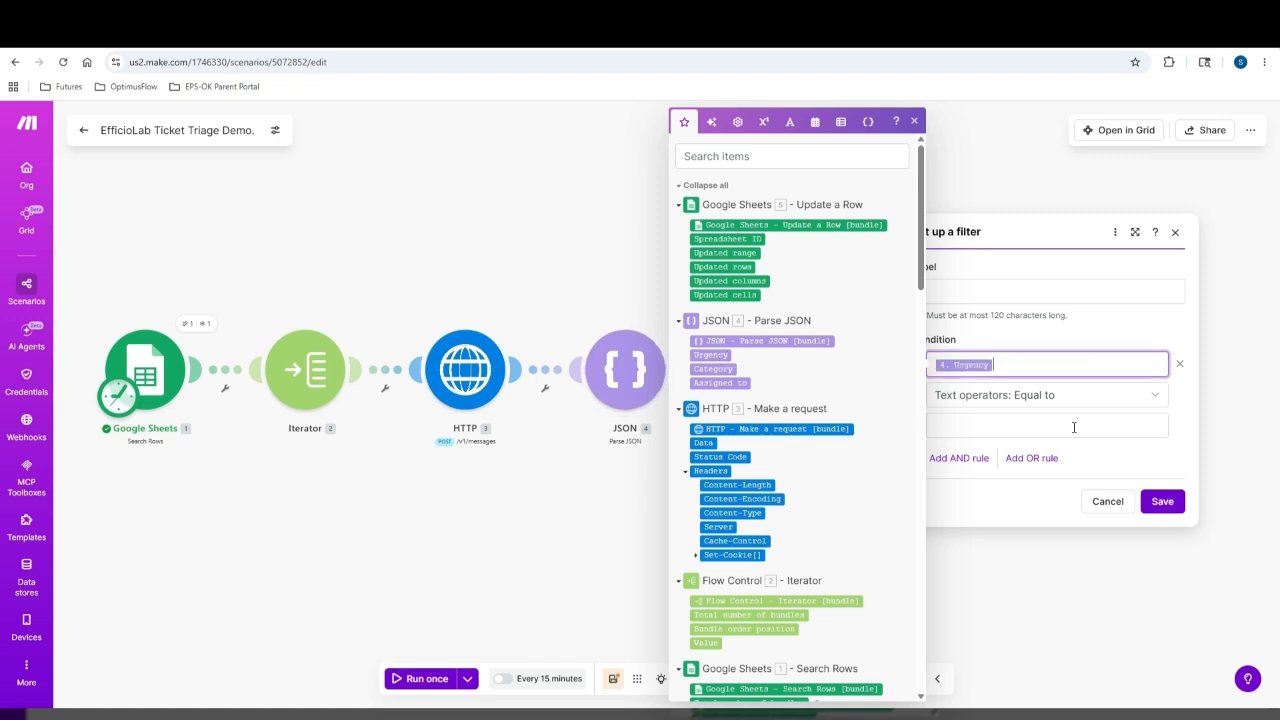
{"action": "left_click", "coordinate": [1074, 427]}
{"action": "type", "text": "Critical"}
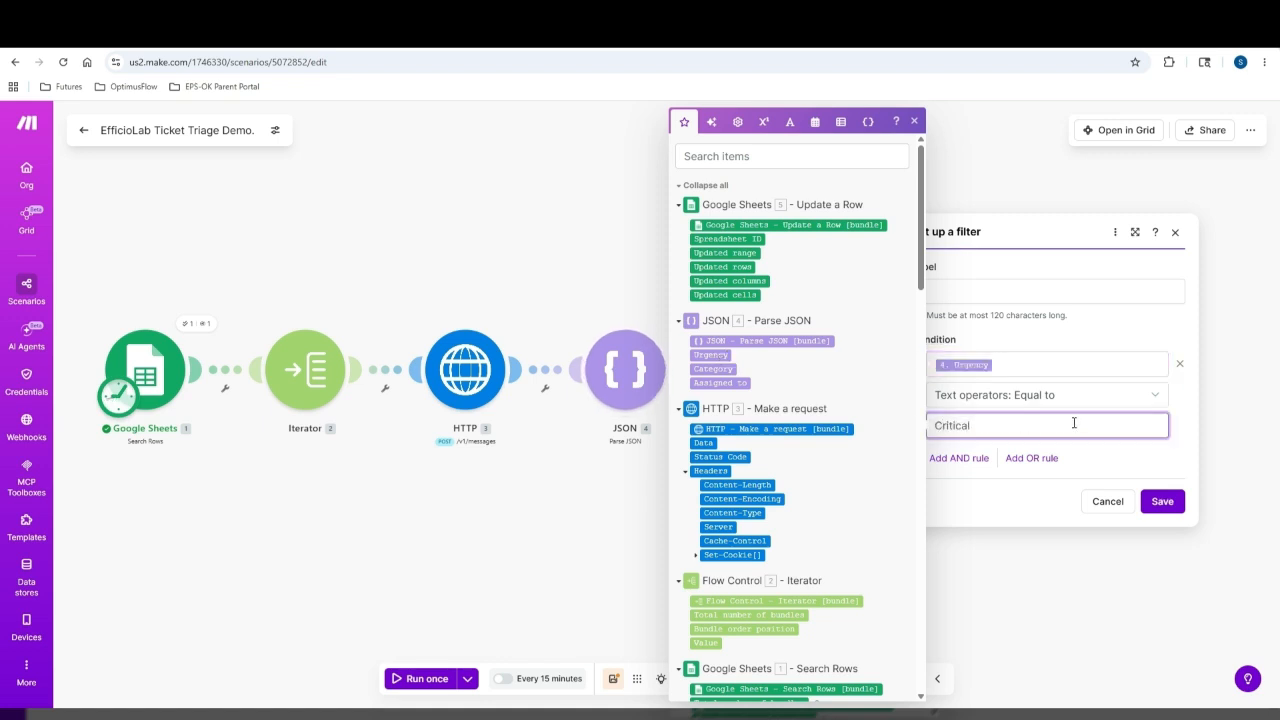
{"action": "left_click", "coordinate": [1050, 458]}
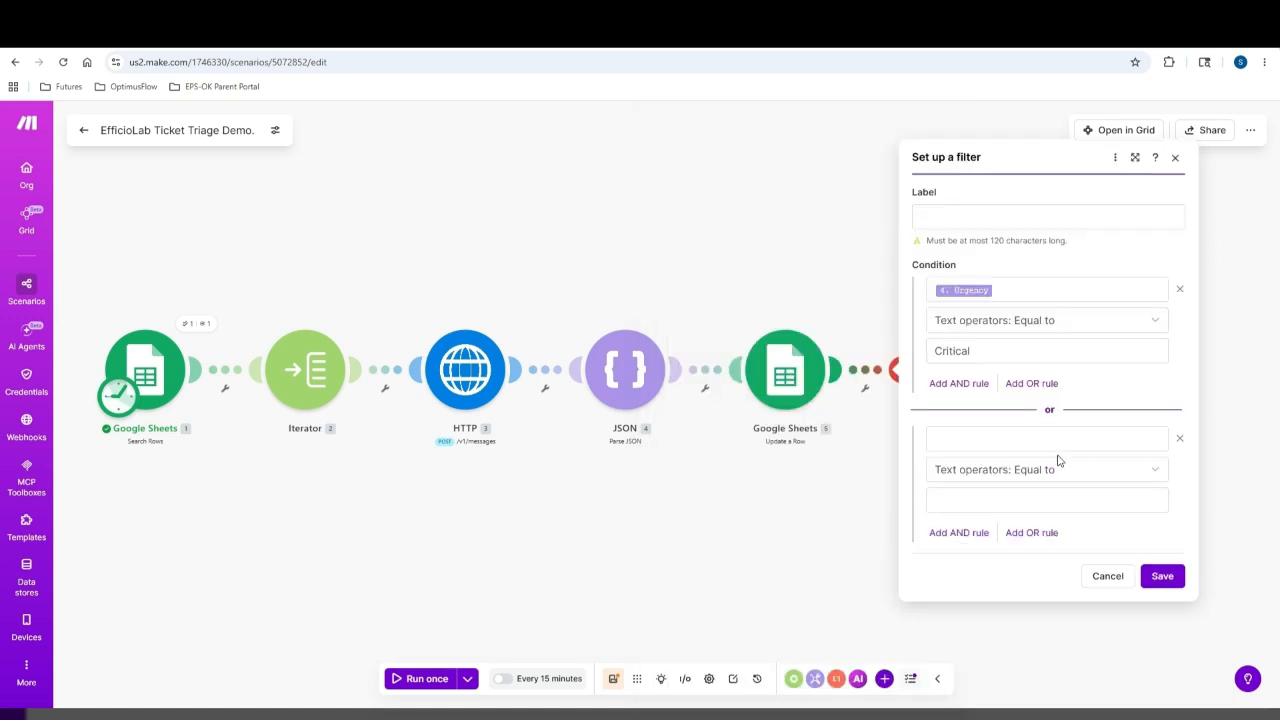
{"action": "left_click", "coordinate": [993, 442]}
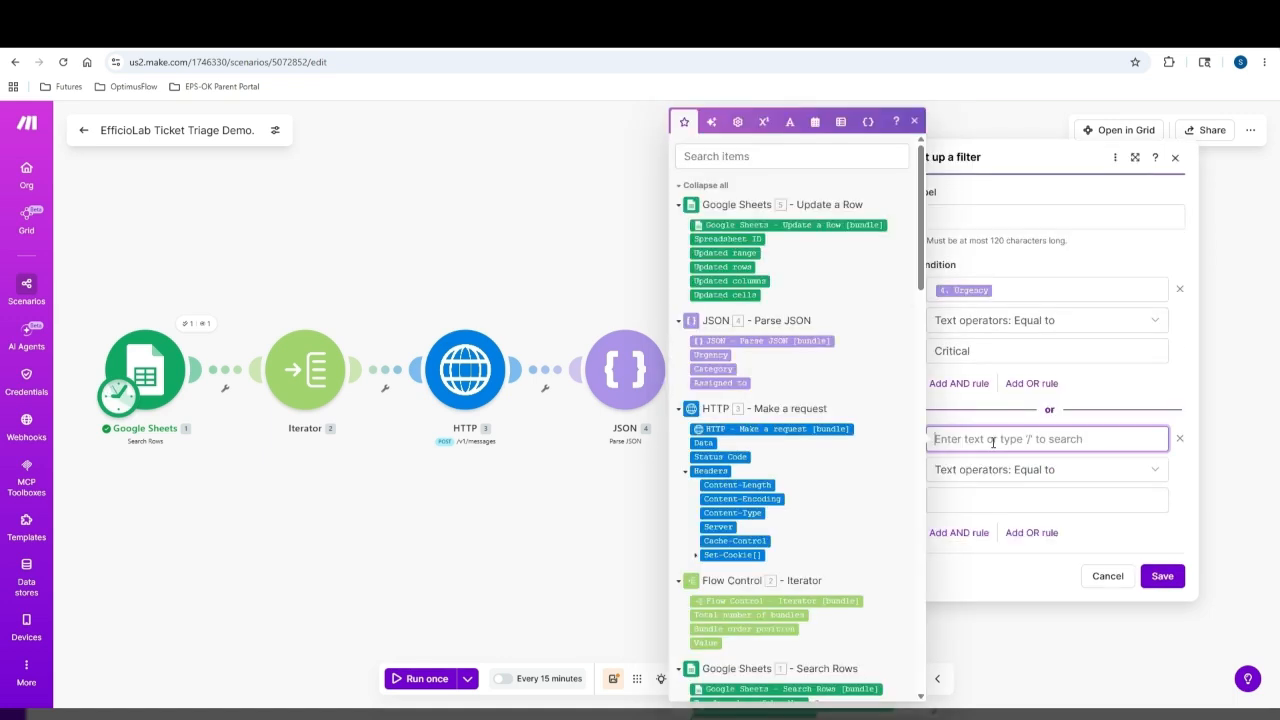
{"action": "left_click", "coordinate": [722, 356]}
{"action": "left_click", "coordinate": [1036, 492]}
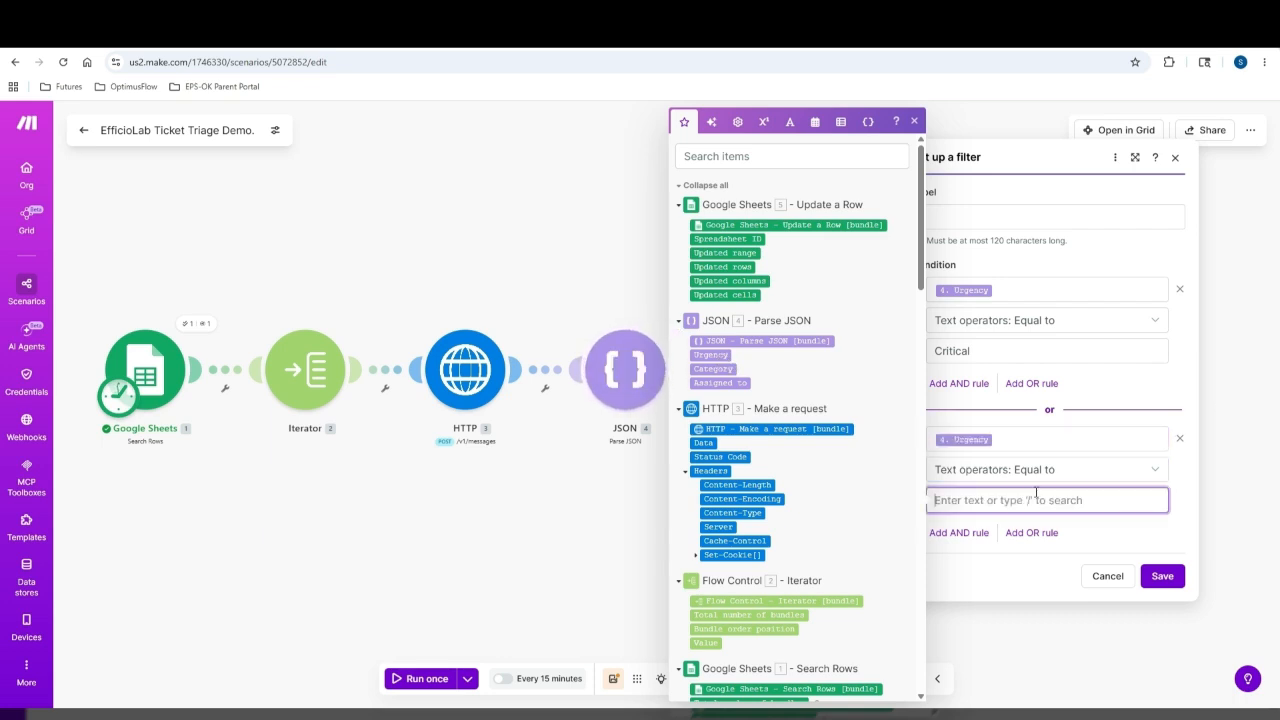
{"action": "type", "text": "High"}
{"action": "left_click", "coordinate": [1158, 577]}
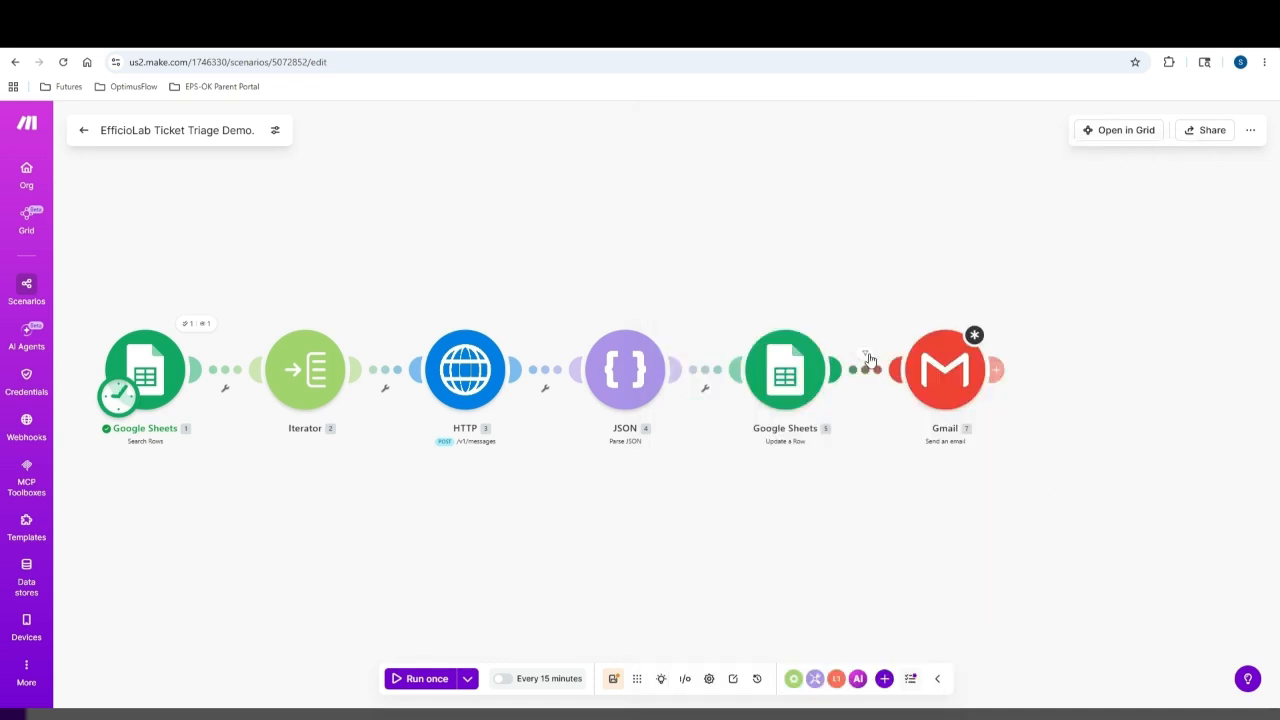
{"action": "left_click", "coordinate": [866, 355]}
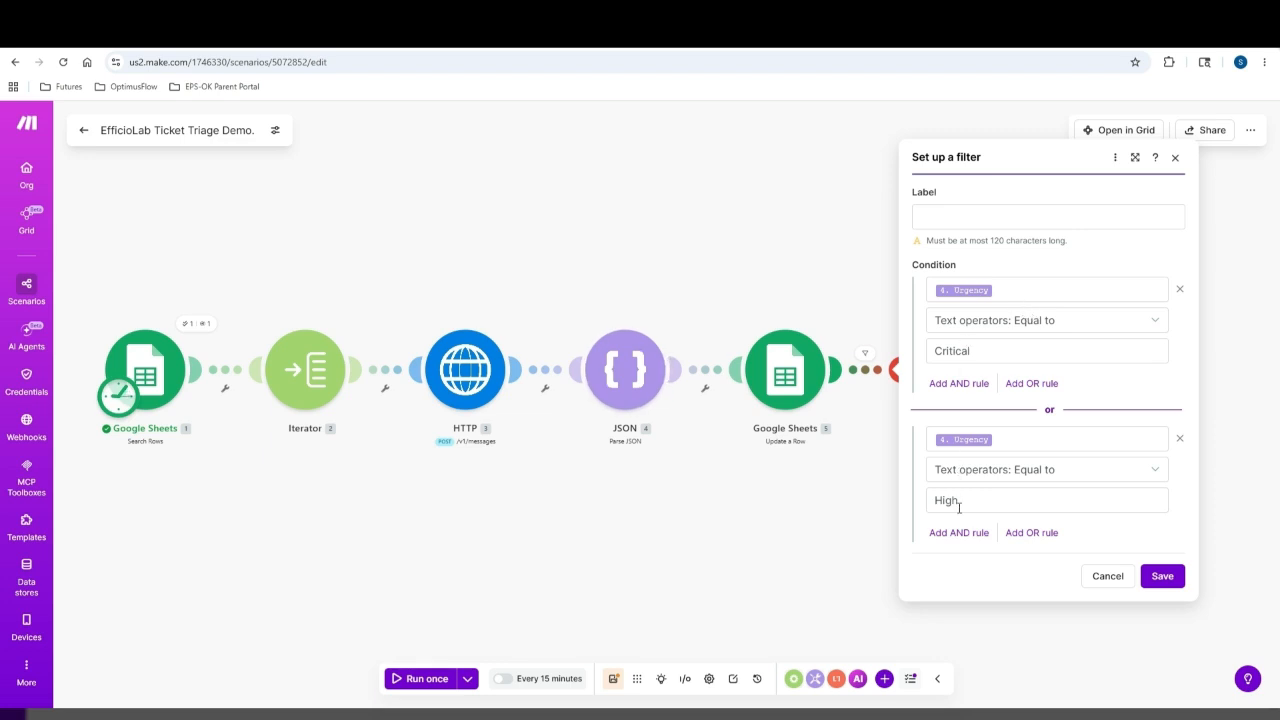
{"action": "left_click", "coordinate": [1172, 580]}
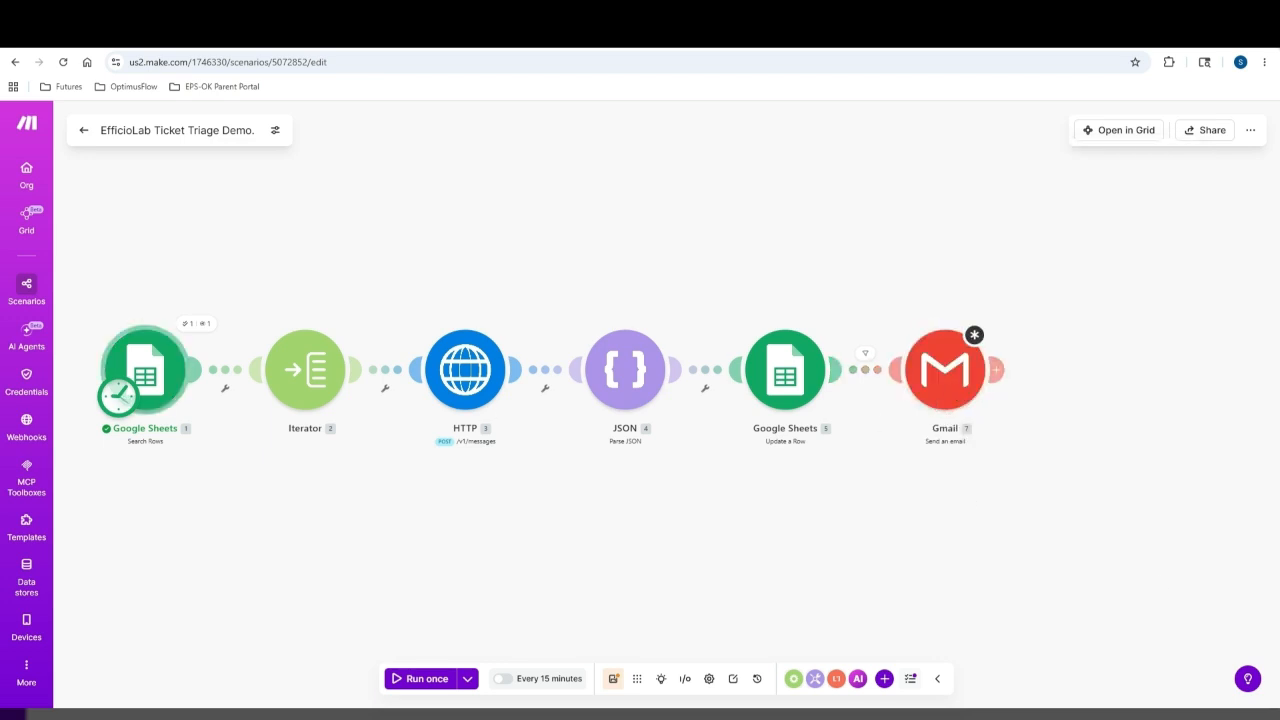
Open the Gmail step and add the escalation recipient's e-mail address
{"action": "left_click", "coordinate": [975, 346]}
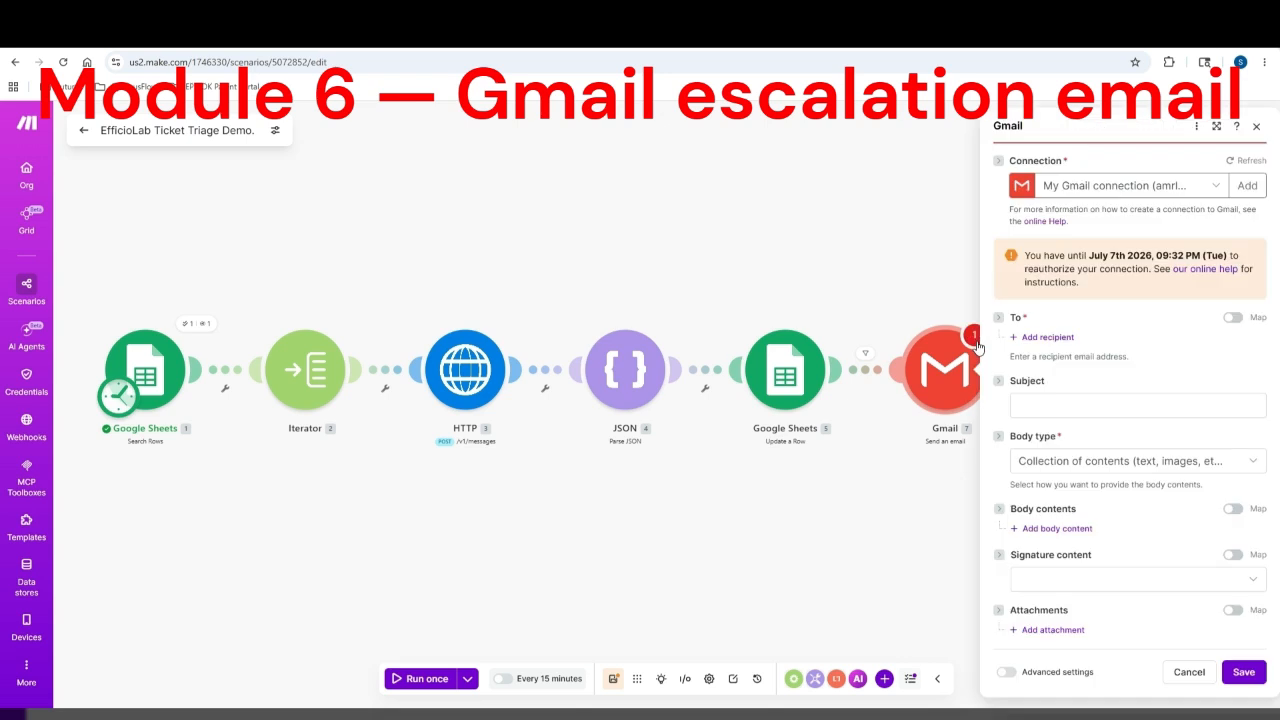
{"action": "left_click", "coordinate": [1047, 337]}
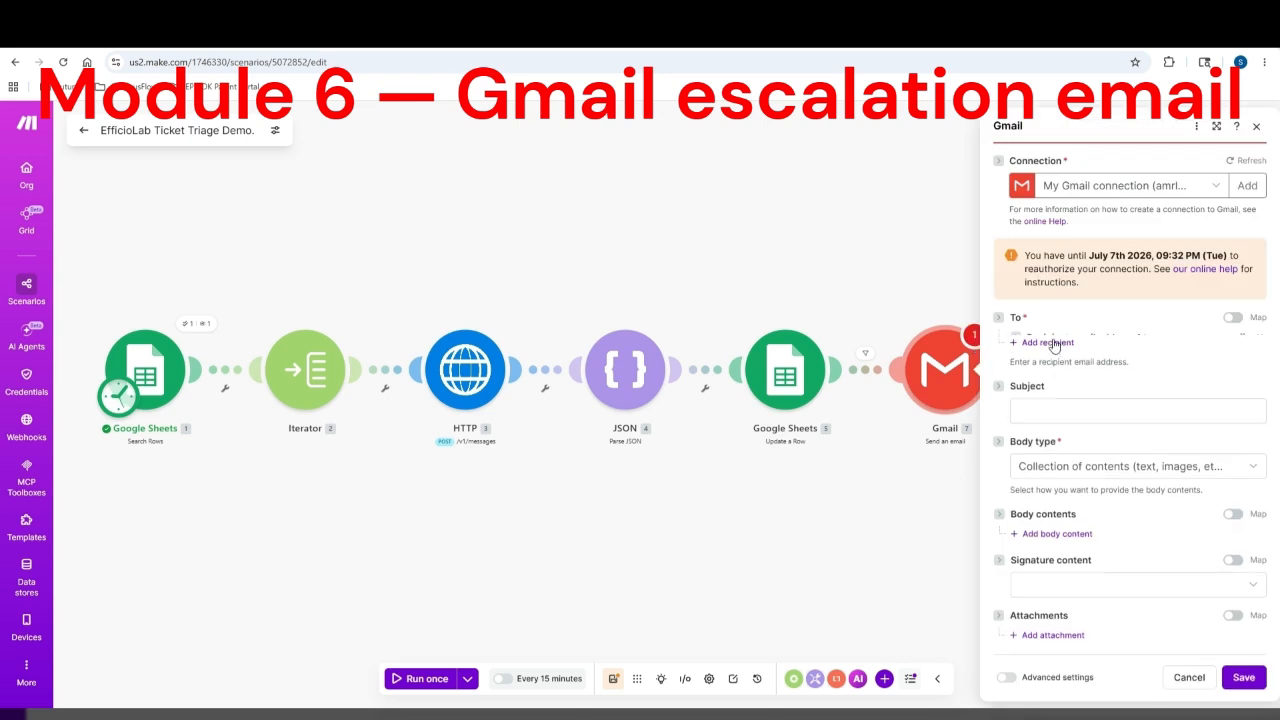
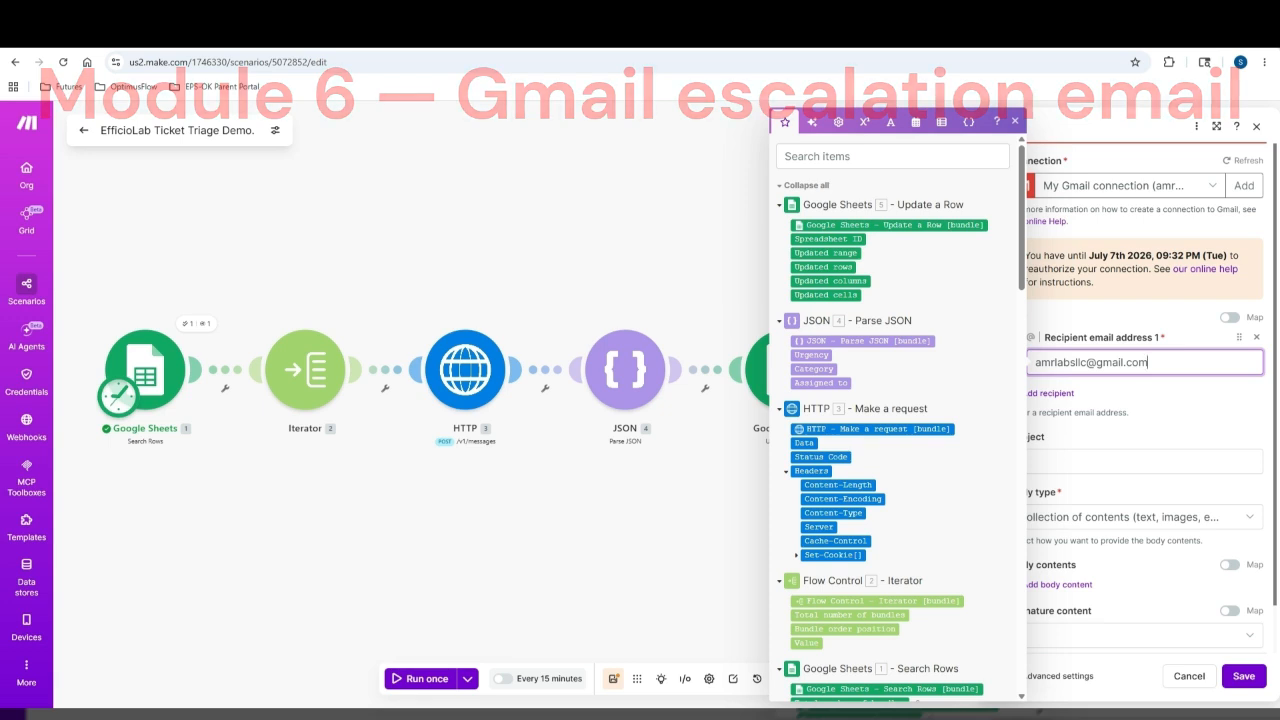
{"action": "key", "text": "Tab"}
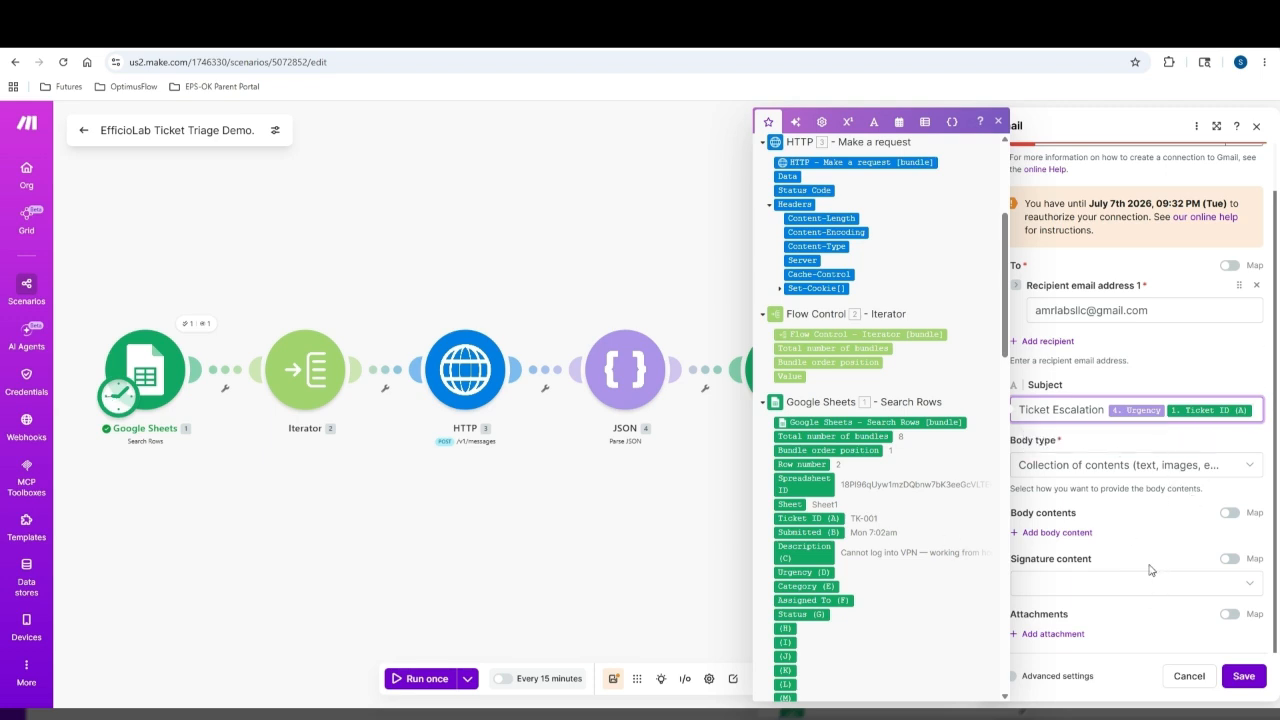
Set the body type to Raw HTML and replace the ticket ID and Submitted placeholders with sheet columns A and B
{"action": "left_click", "coordinate": [1190, 467]}
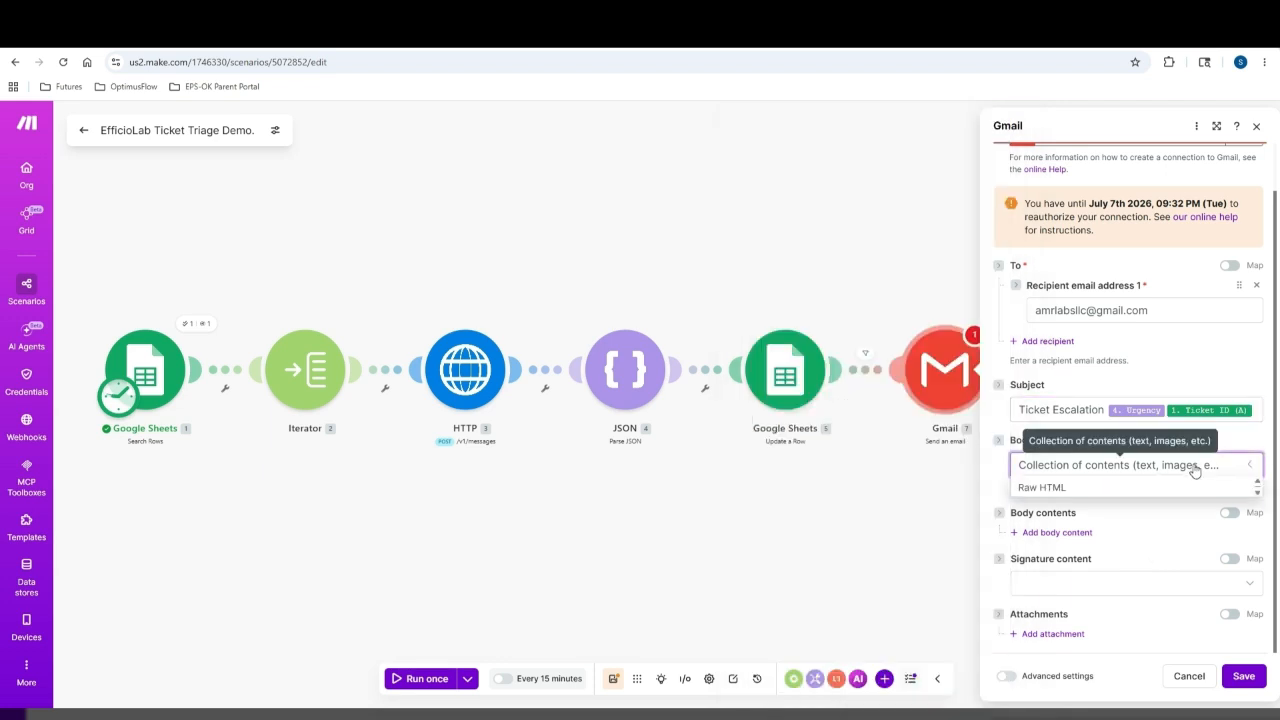
{"action": "left_click", "coordinate": [1085, 490]}
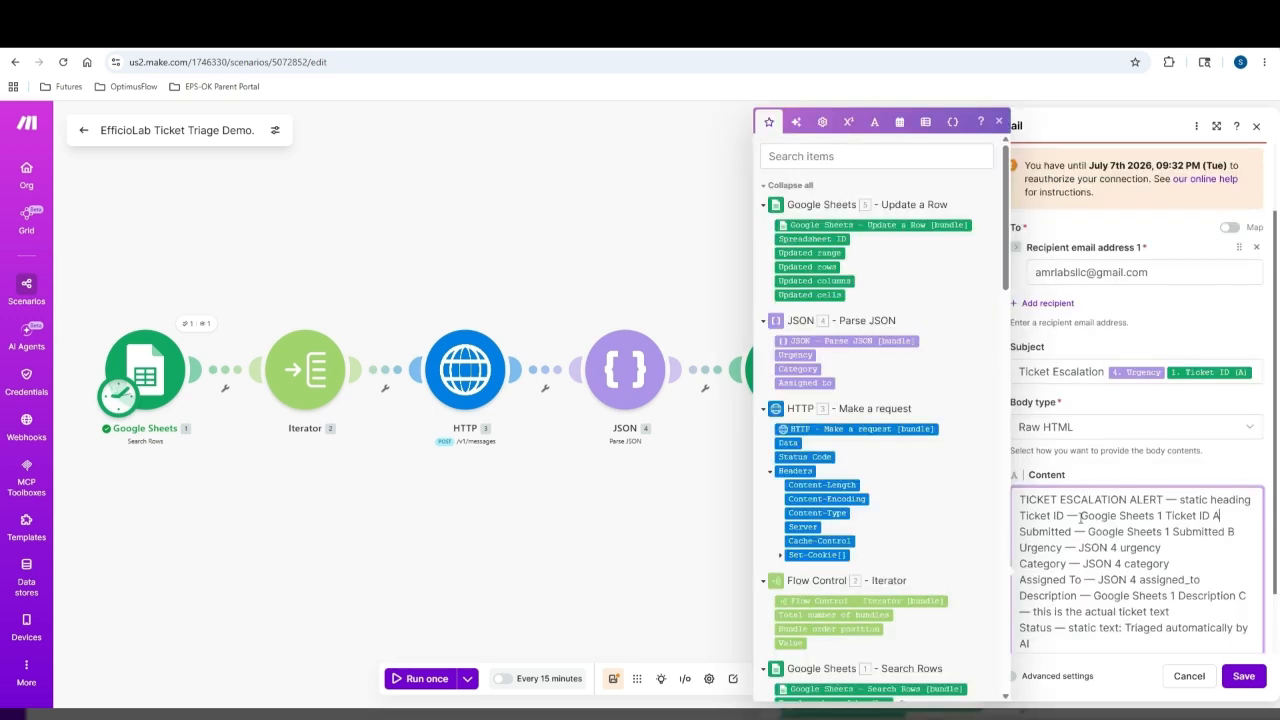
{"action": "left_click_drag", "start_coordinate": [1080, 516], "coordinate": [1221, 515]}
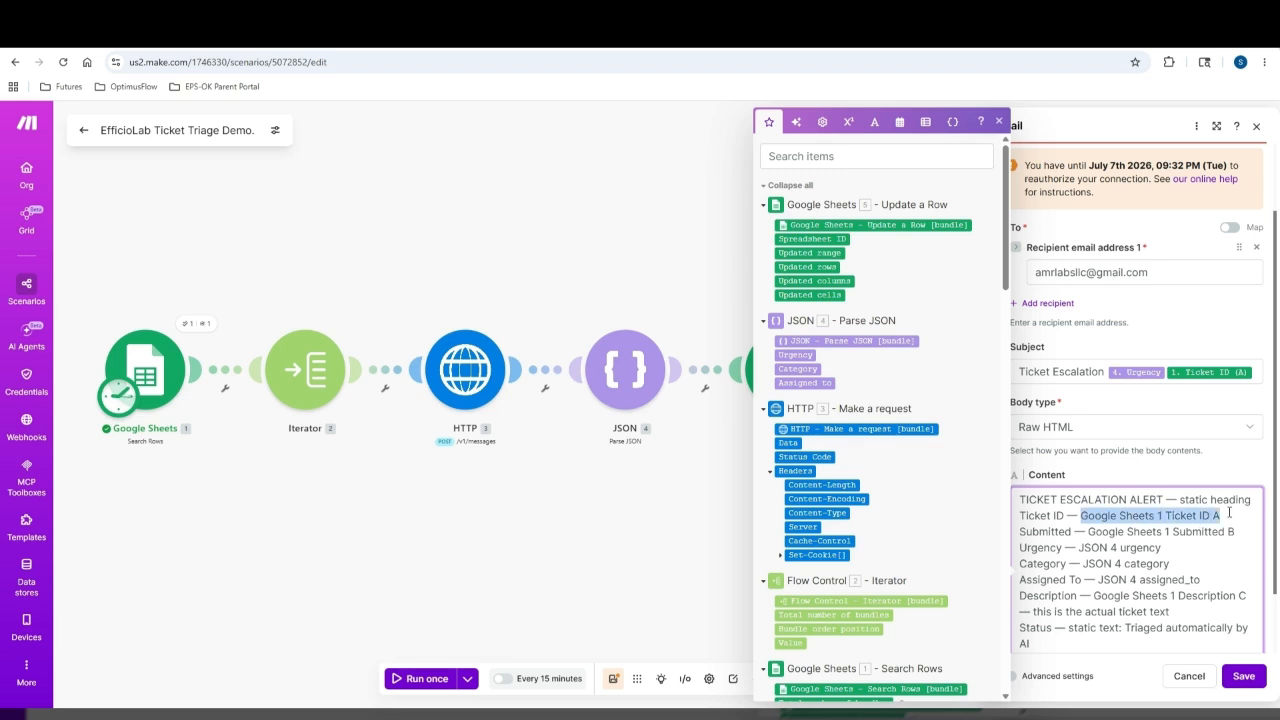
{"action": "key", "text": "BackSpace"}
{"action": "scroll", "coordinate": [876, 490], "scroll_direction": "down", "scroll_amount": 3}
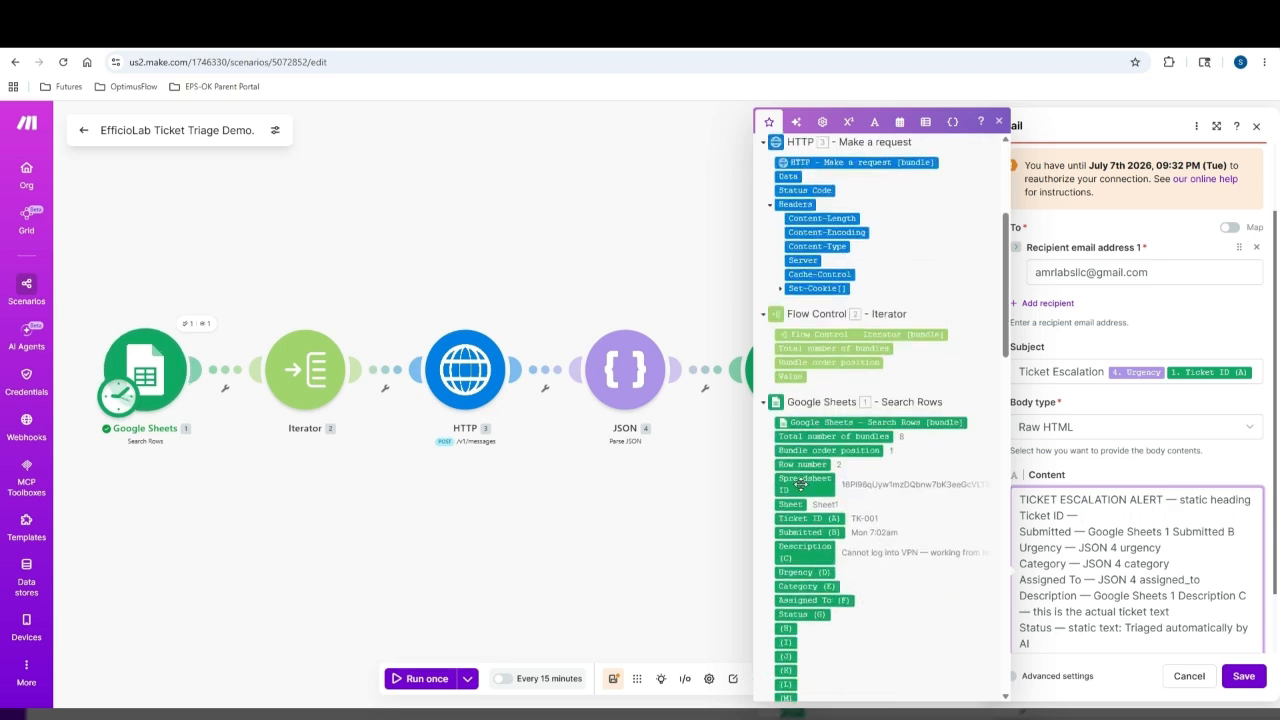
{"action": "left_click", "coordinate": [806, 518]}
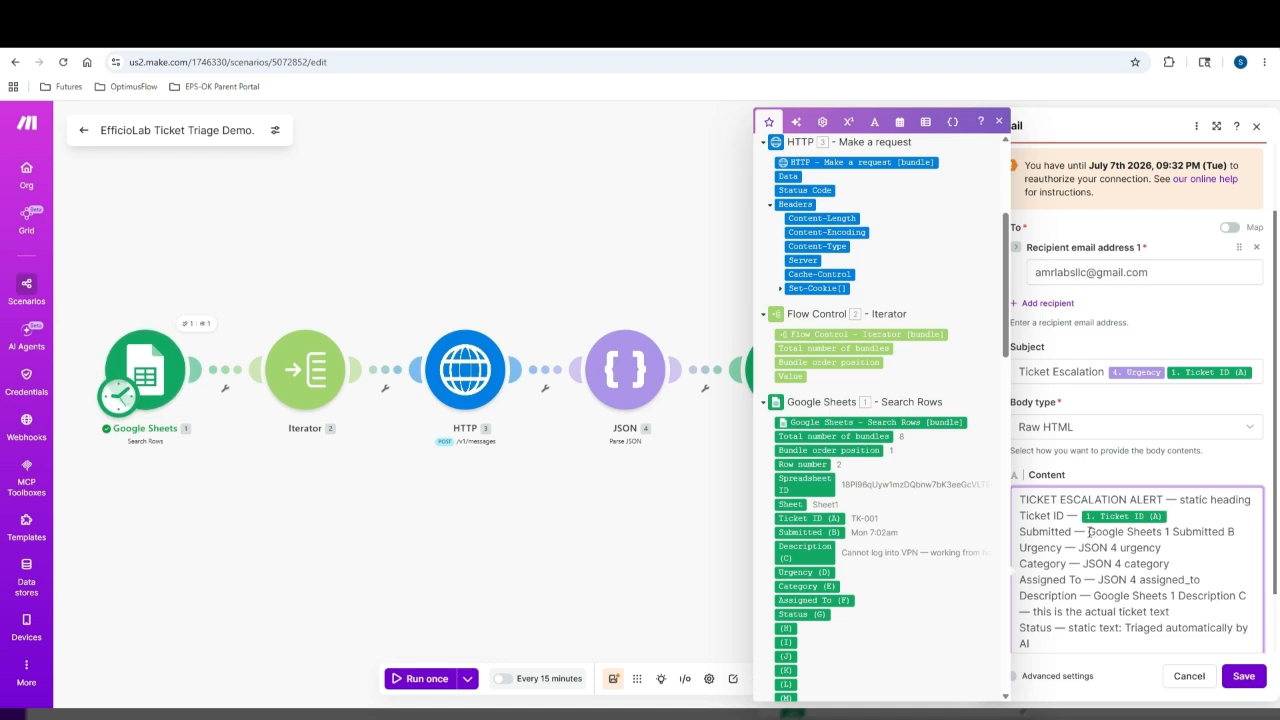
{"action": "left_click_drag", "start_coordinate": [1089, 532], "coordinate": [1236, 532]}
{"action": "key", "text": "BackSpace"}
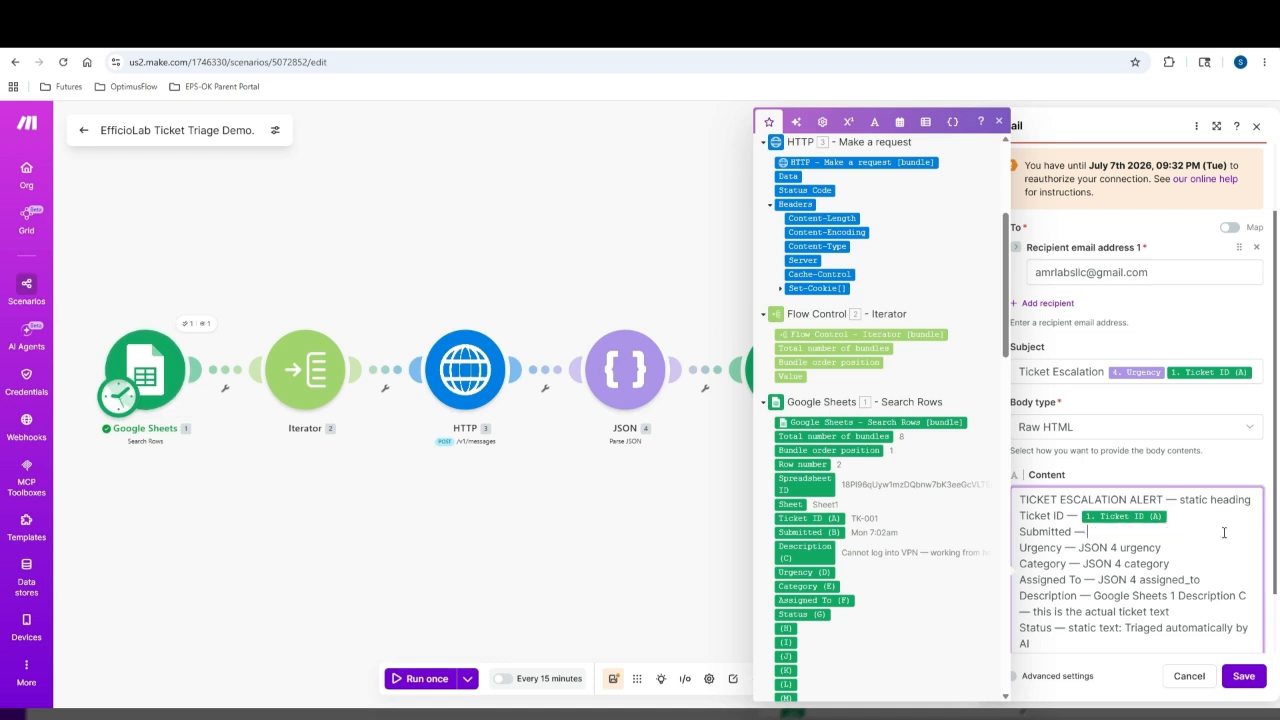
{"action": "left_click", "coordinate": [820, 531]}
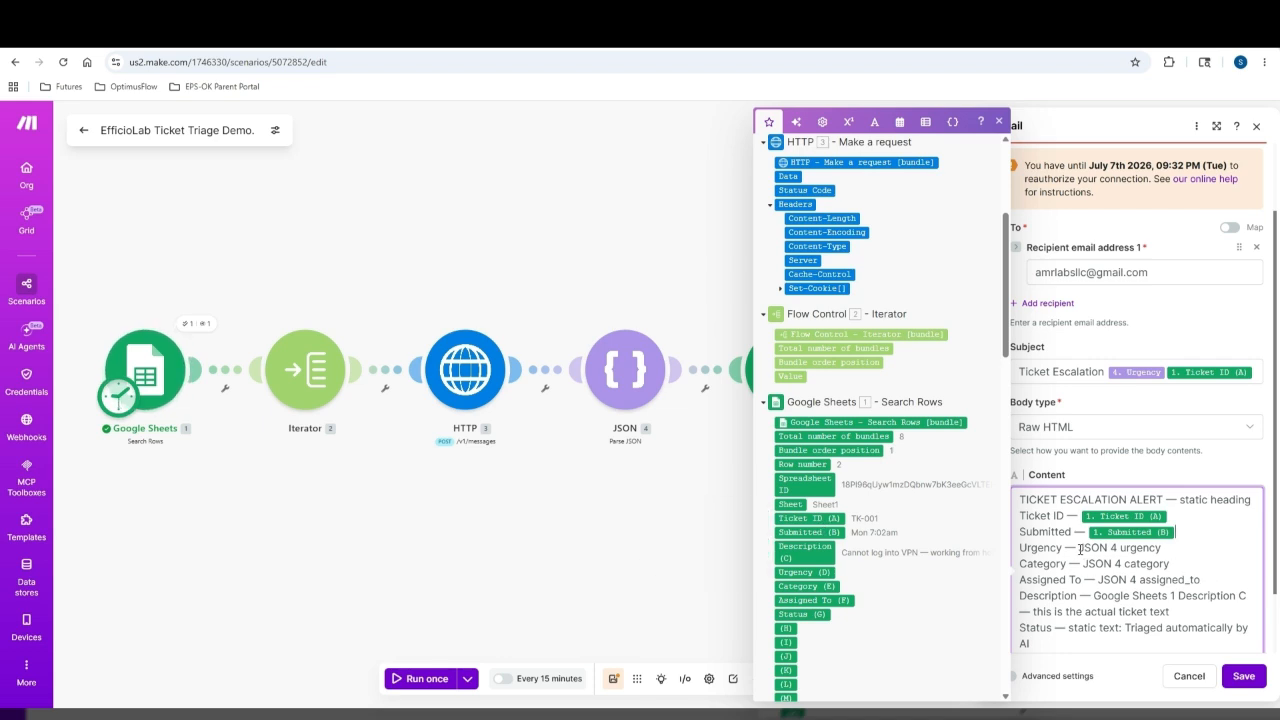
Replace the urgency, category and assigned-to placeholders with the parsed Urgency, Category and Assigned to values
{"action": "left_click_drag", "start_coordinate": [1080, 549], "coordinate": [1162, 549]}
{"action": "key", "text": "BackSpace"}
{"action": "scroll", "coordinate": [797, 367], "scroll_direction": "up", "scroll_amount": 2}
{"action": "left_click", "coordinate": [796, 288]}
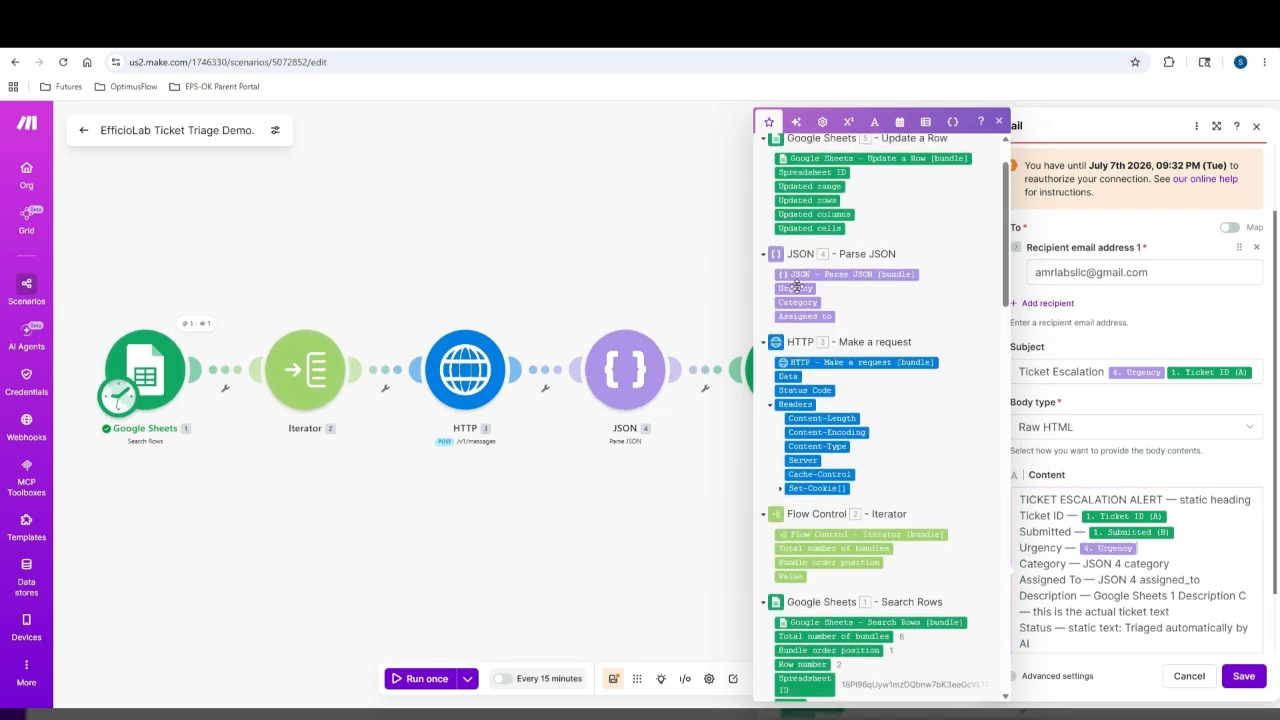
{"action": "left_click_drag", "start_coordinate": [1083, 564], "coordinate": [1214, 565]}
{"action": "key", "text": "BackSpace"}
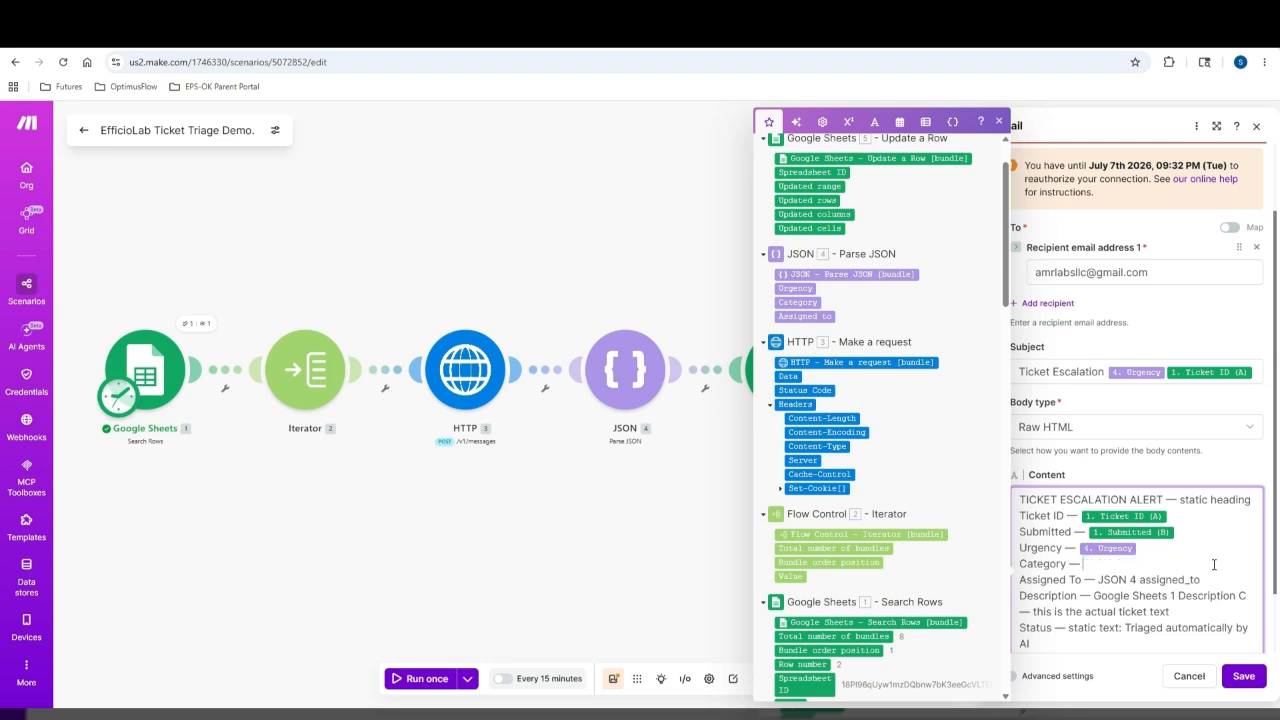
{"action": "left_click", "coordinate": [796, 302]}
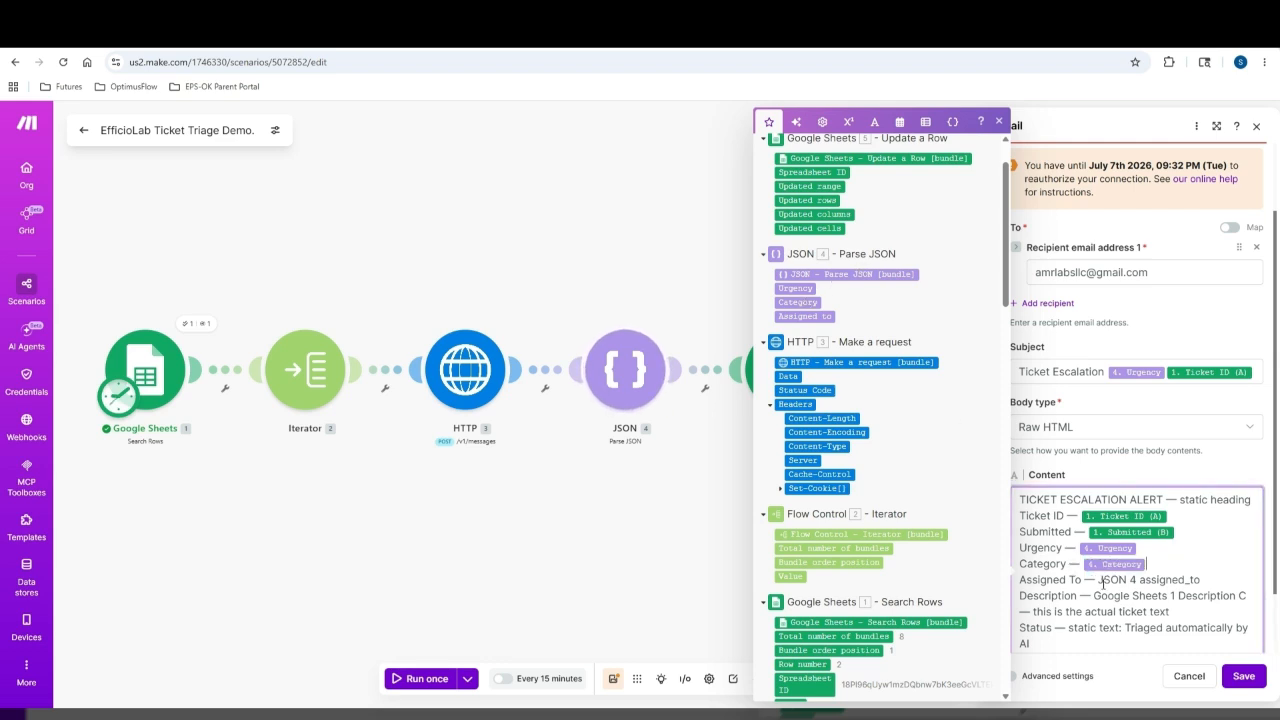
{"action": "left_click_drag", "start_coordinate": [1101, 584], "coordinate": [1243, 581]}
{"action": "key", "text": "BackSpace"}
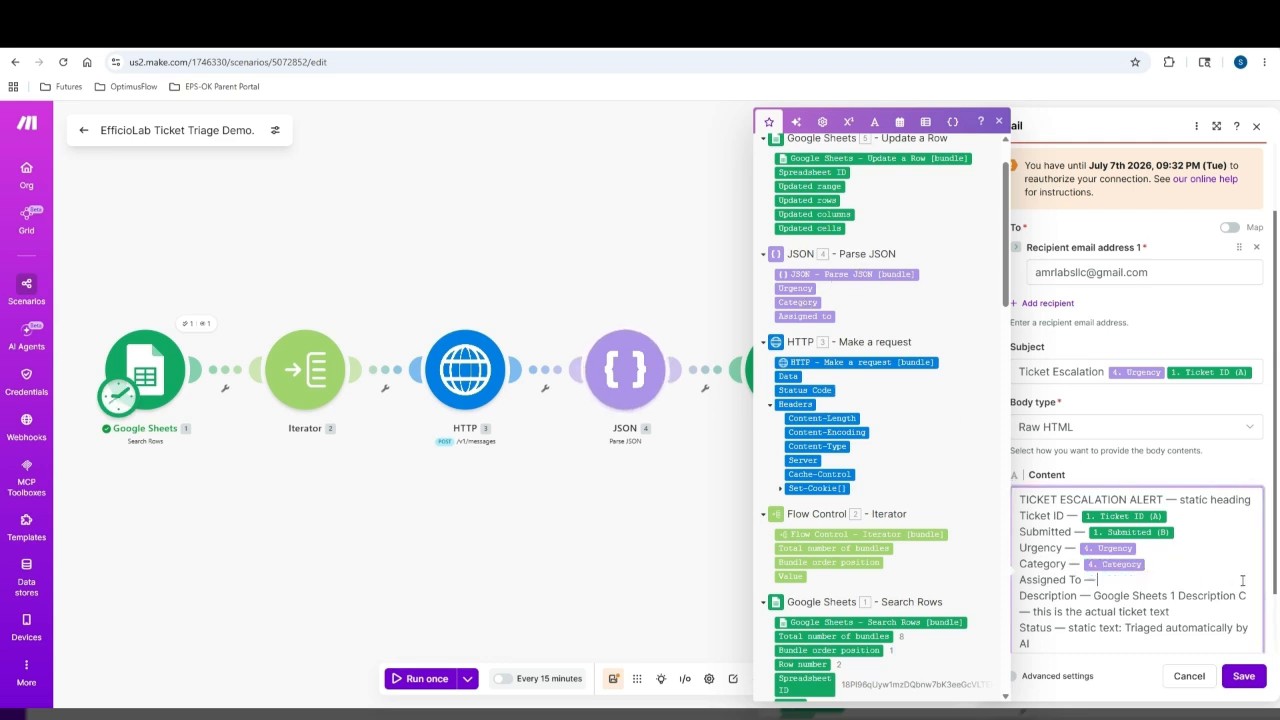
{"action": "left_click", "coordinate": [819, 315]}
Swap the description placeholder for the sheet's Description (C) value and tidy the Status line's leftover label
{"action": "left_click_drag", "start_coordinate": [1094, 598], "coordinate": [1248, 594]}
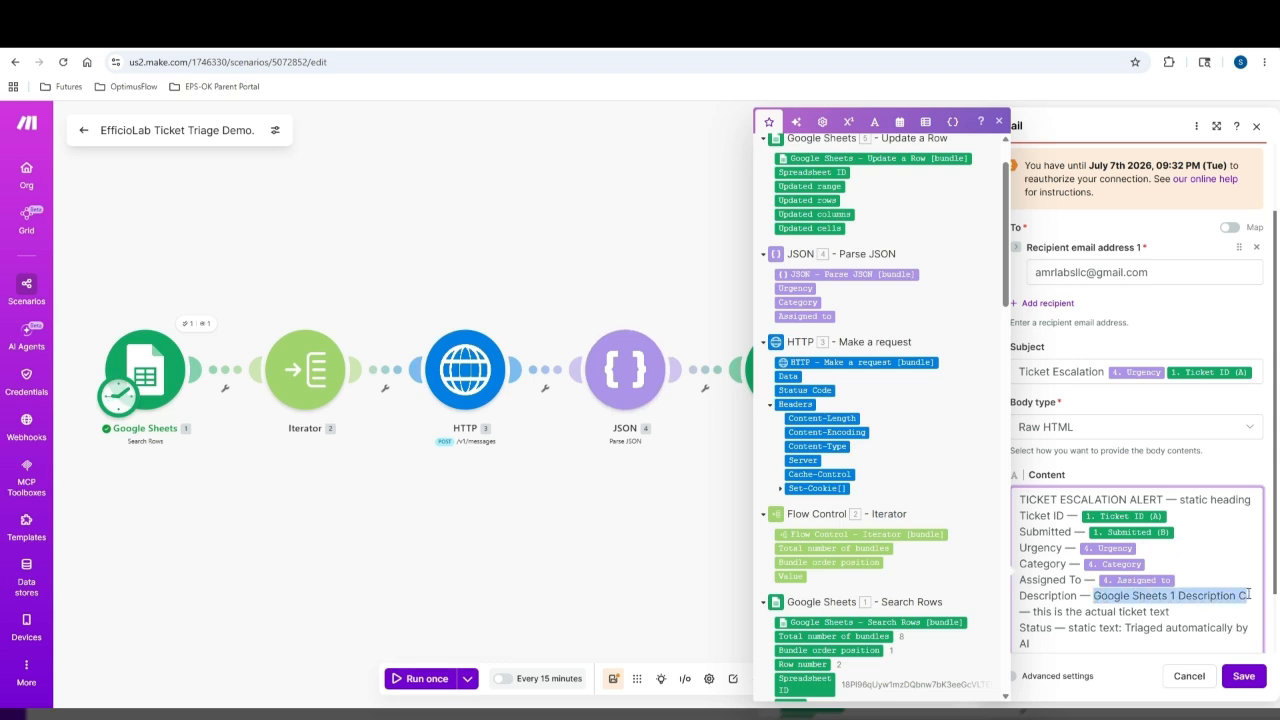
{"action": "left_click", "coordinate": [1185, 613], "text": "shift"}
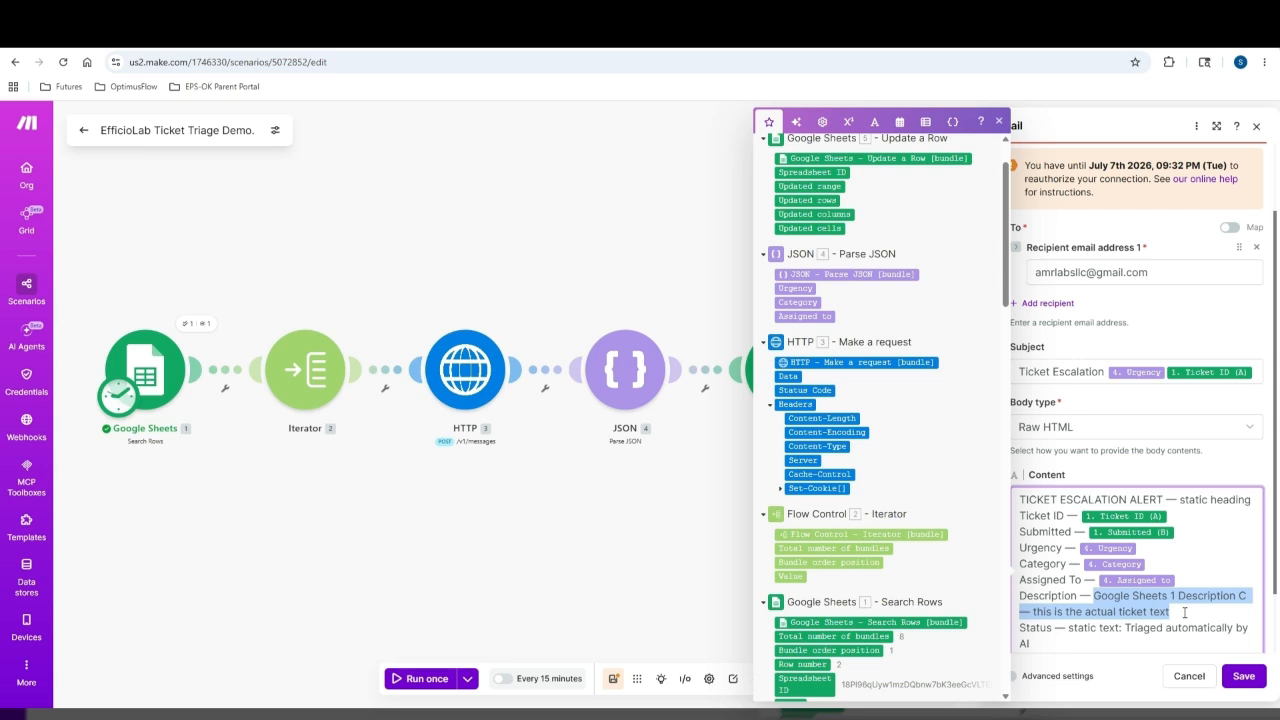
{"action": "key", "text": "BackSpace"}
{"action": "scroll", "coordinate": [886, 491], "scroll_direction": "down", "scroll_amount": 3}
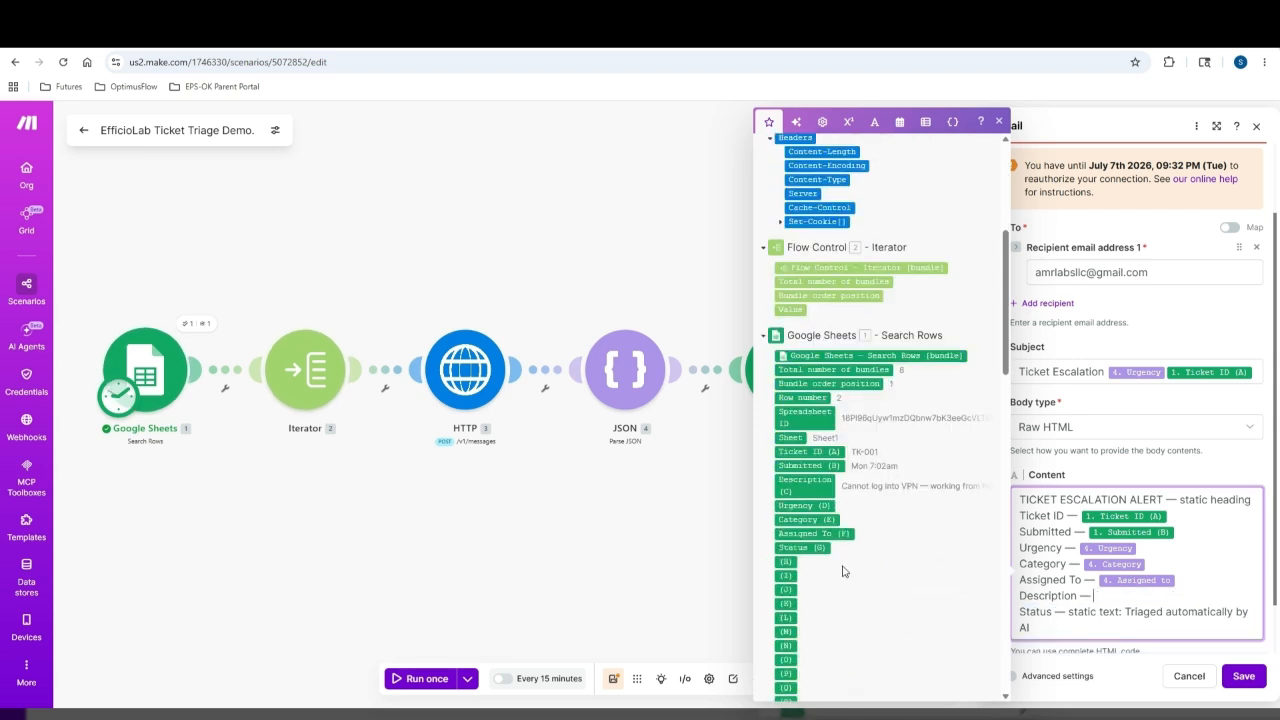
{"action": "left_click", "coordinate": [794, 490]}
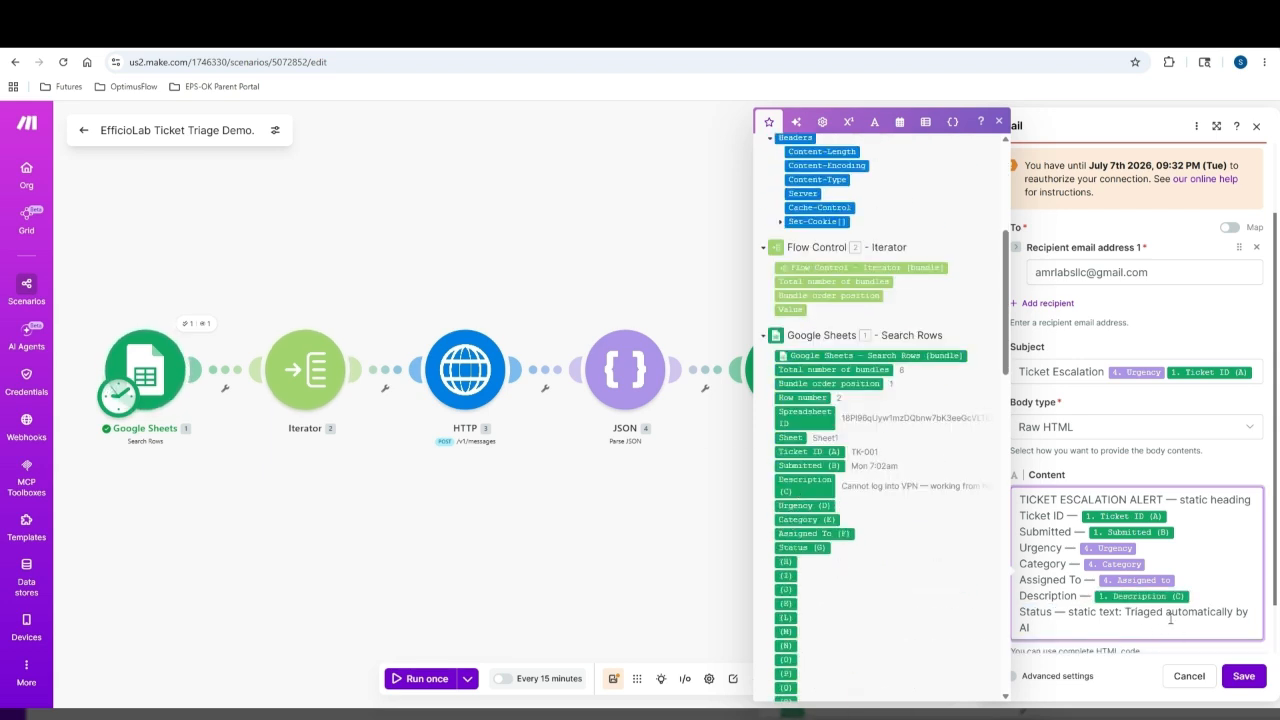
{"action": "left_click_drag", "start_coordinate": [1118, 617], "coordinate": [1073, 617]}
{"action": "key", "text": "BackSpace"}
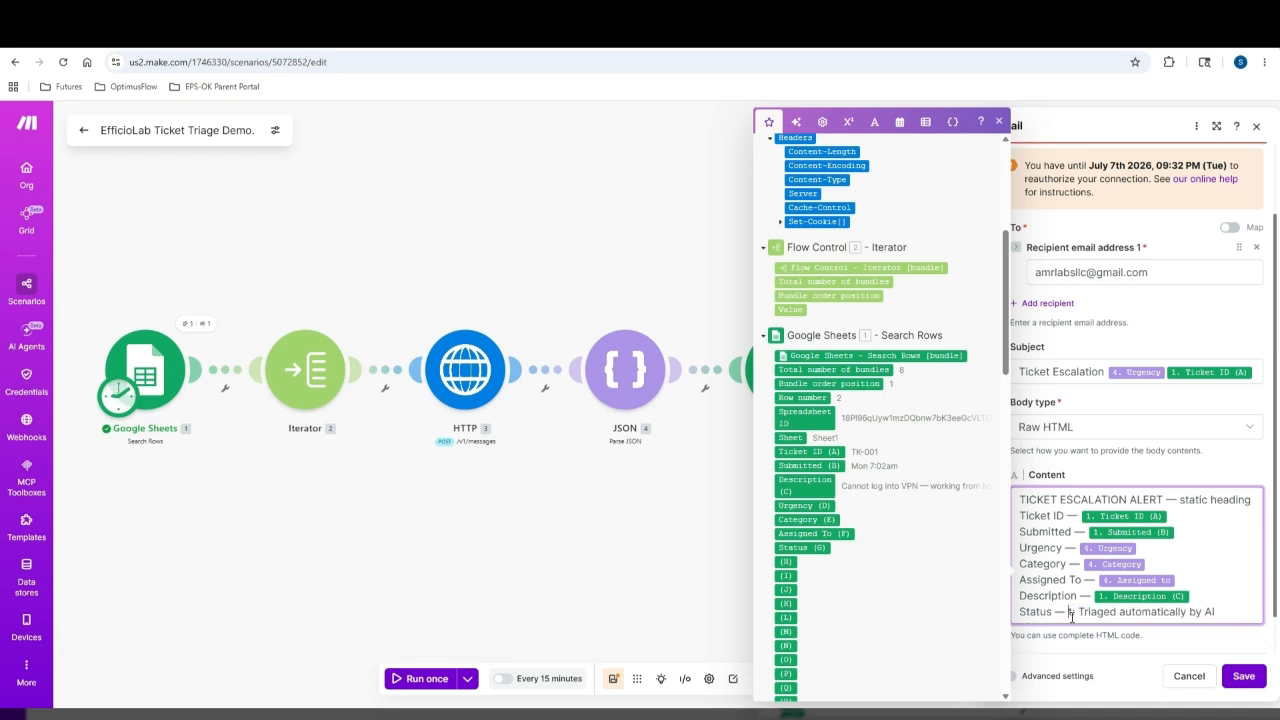
{"action": "key", "text": "Delete"}
{"action": "key", "text": "Delete"}
{"action": "key", "text": "Delete"}
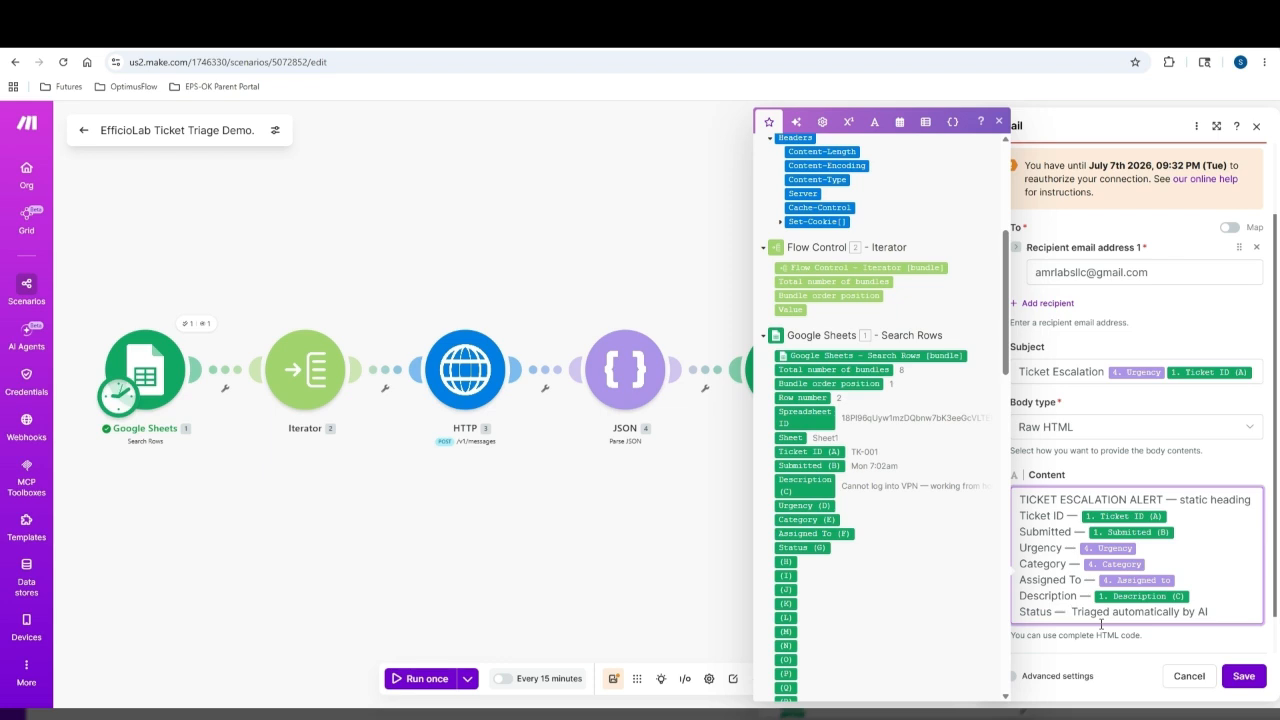
{"action": "key", "text": "Delete"}
{"action": "scroll", "coordinate": [1190, 594], "scroll_direction": "down", "scroll_amount": 1}
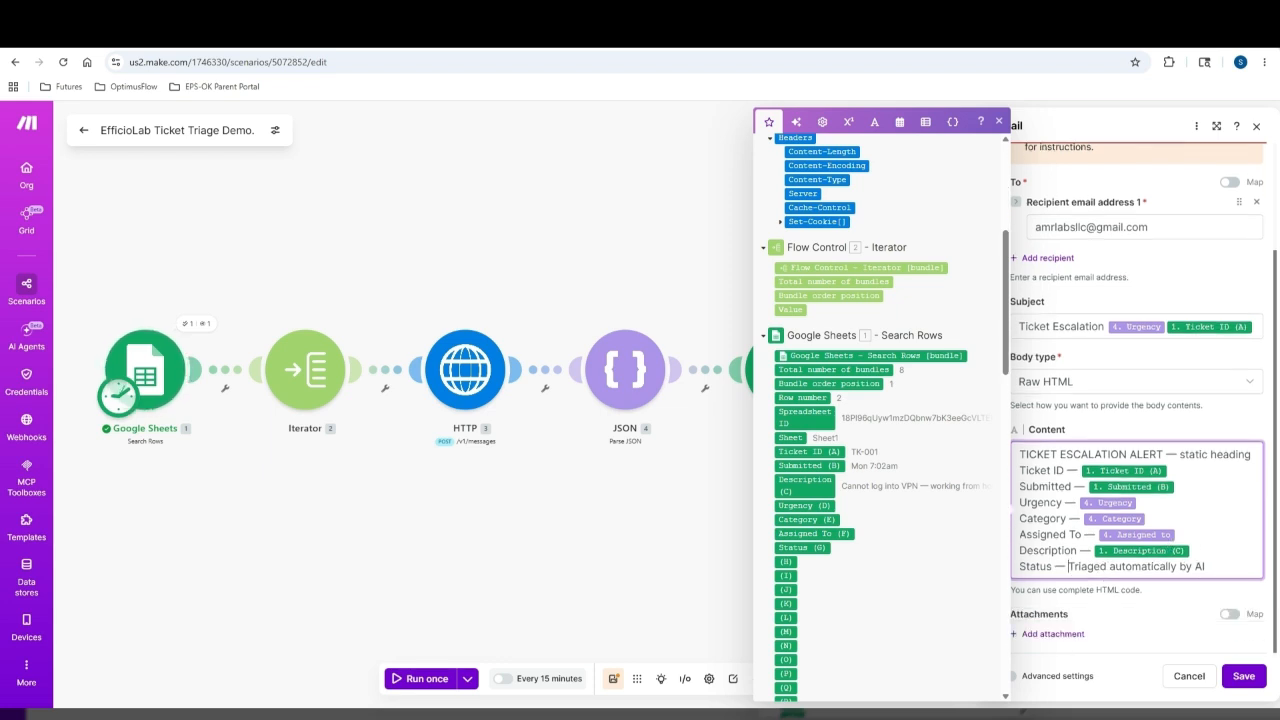
{"action": "key", "text": "Escape"}
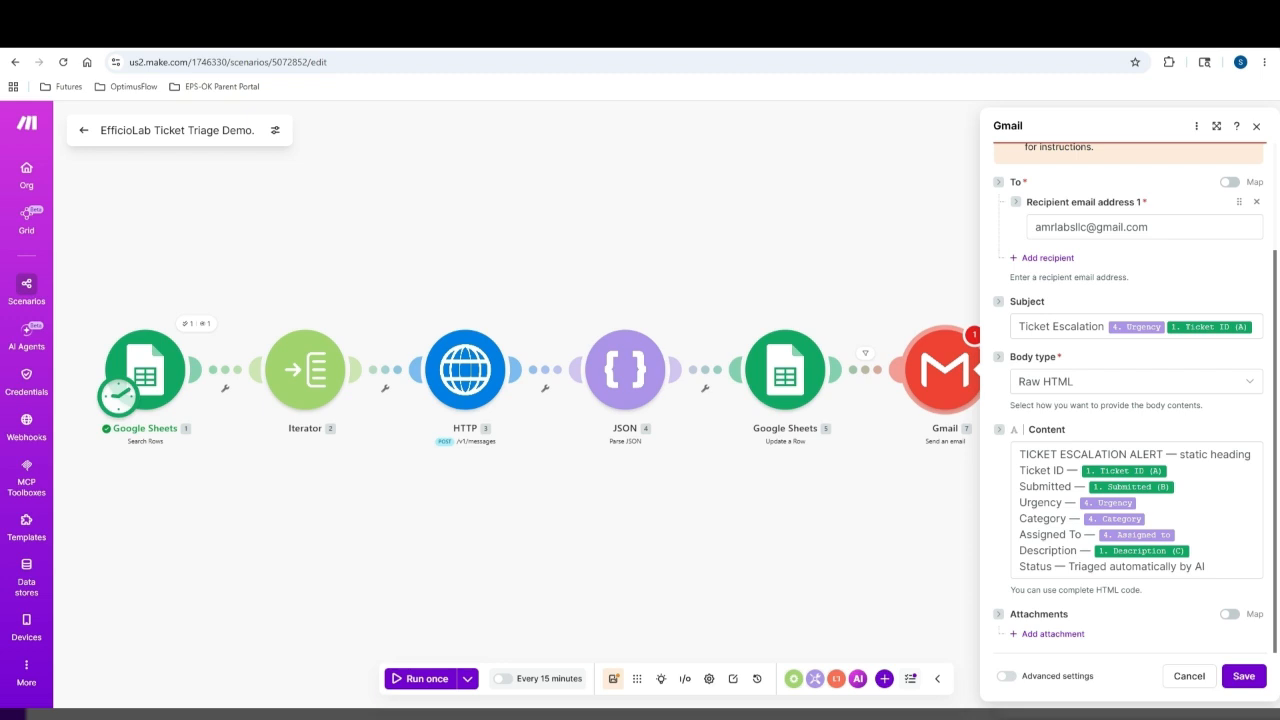
Paste the closing flagged-ticket paragraph below Status, replacing [urgency] with the mapped Urgency value
{"action": "left_click", "coordinate": [1241, 567]}
{"action": "key", "text": "Return"}
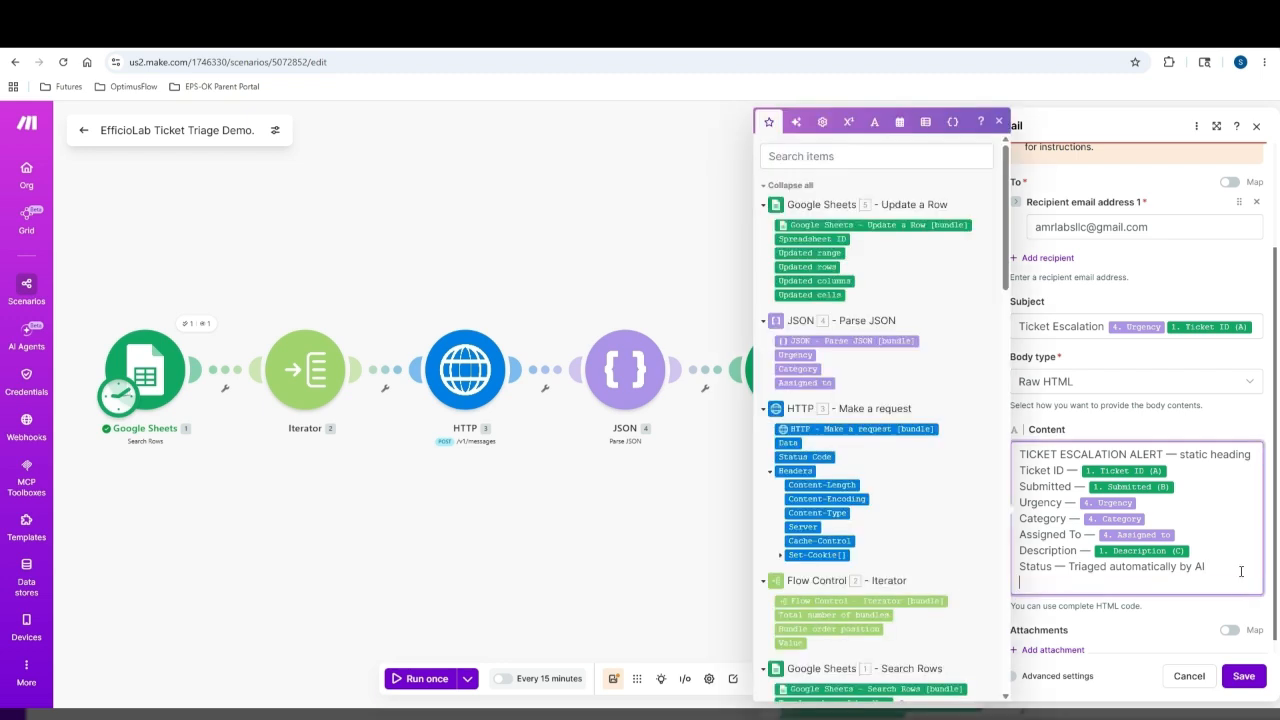
{"action": "type", "text": "This ticket was flagged as [urgency] priority and requires your attention. All Normal priority tickets have been routed automatically."}
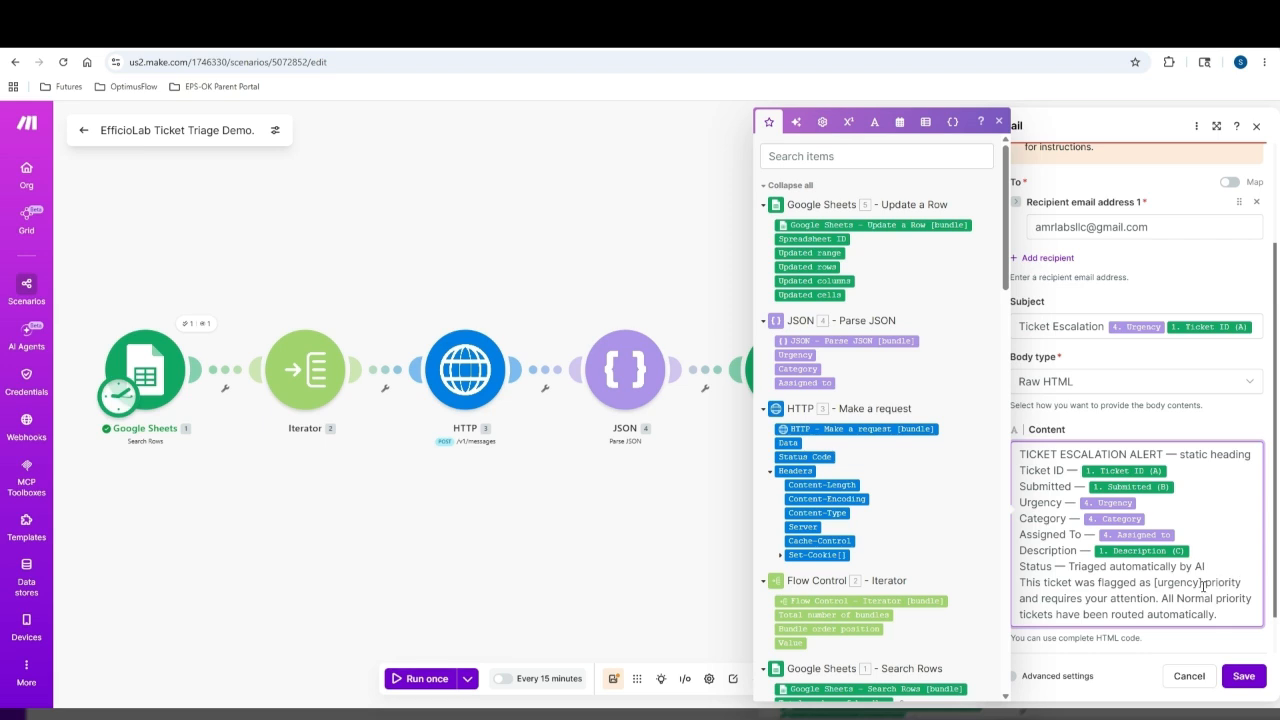
{"action": "left_click_drag", "start_coordinate": [1203, 583], "coordinate": [1154, 583]}
{"action": "key", "text": "BackSpace"}
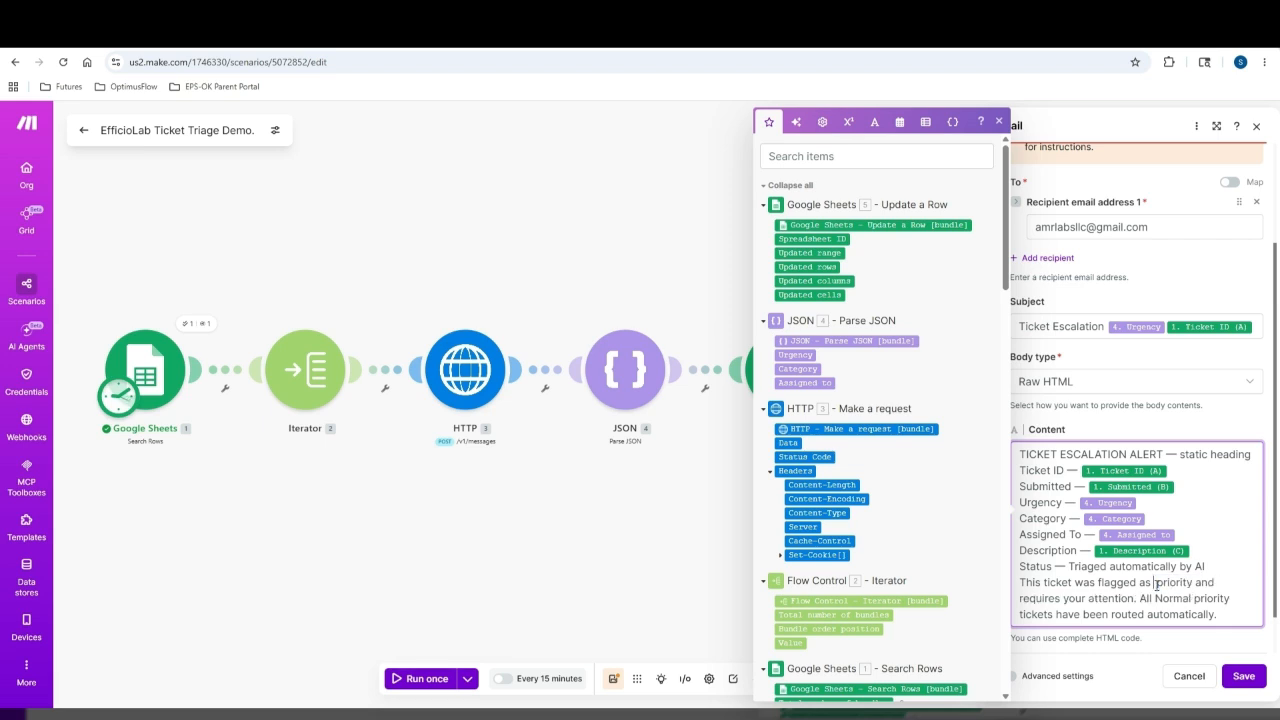
{"action": "left_click", "coordinate": [795, 354]}
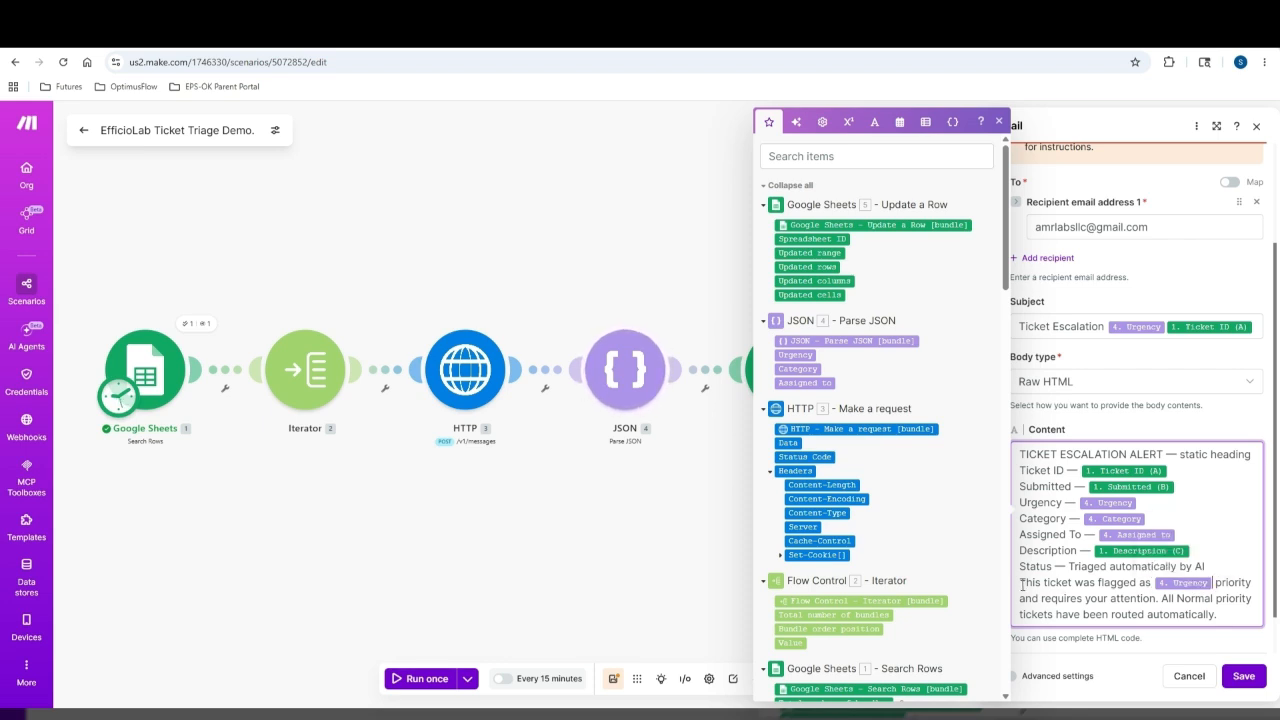
Insert a blank line before 'This ticket was flagged' and save the Gmail module
{"action": "left_click", "coordinate": [1021, 584]}
{"action": "key", "text": "Return"}
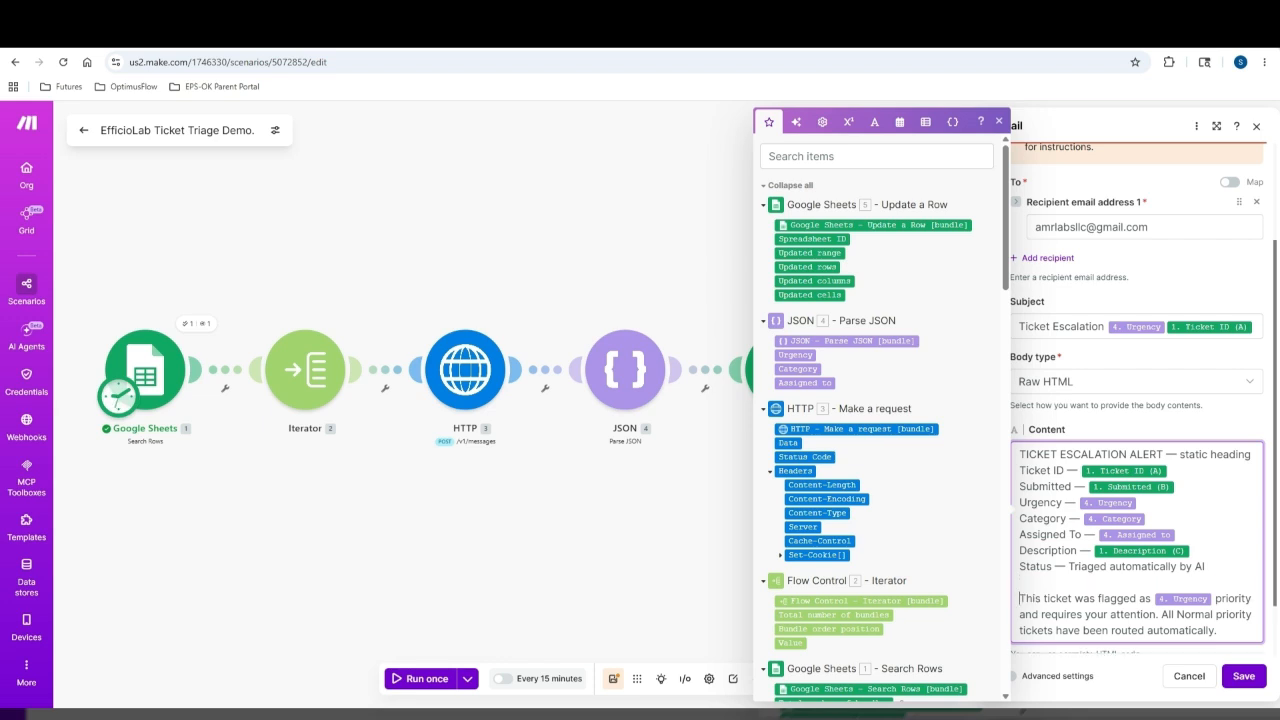
{"action": "left_click", "coordinate": [1245, 677]}
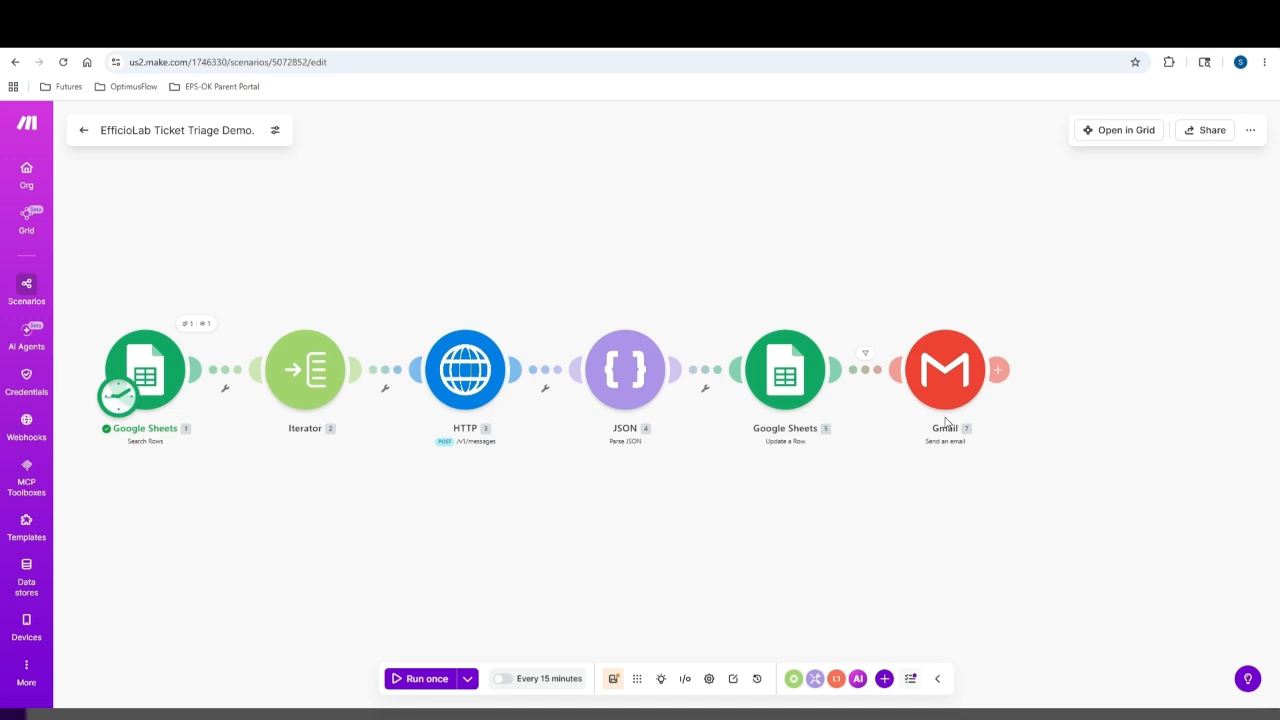
{"action": "left_click", "coordinate": [330, 30]}
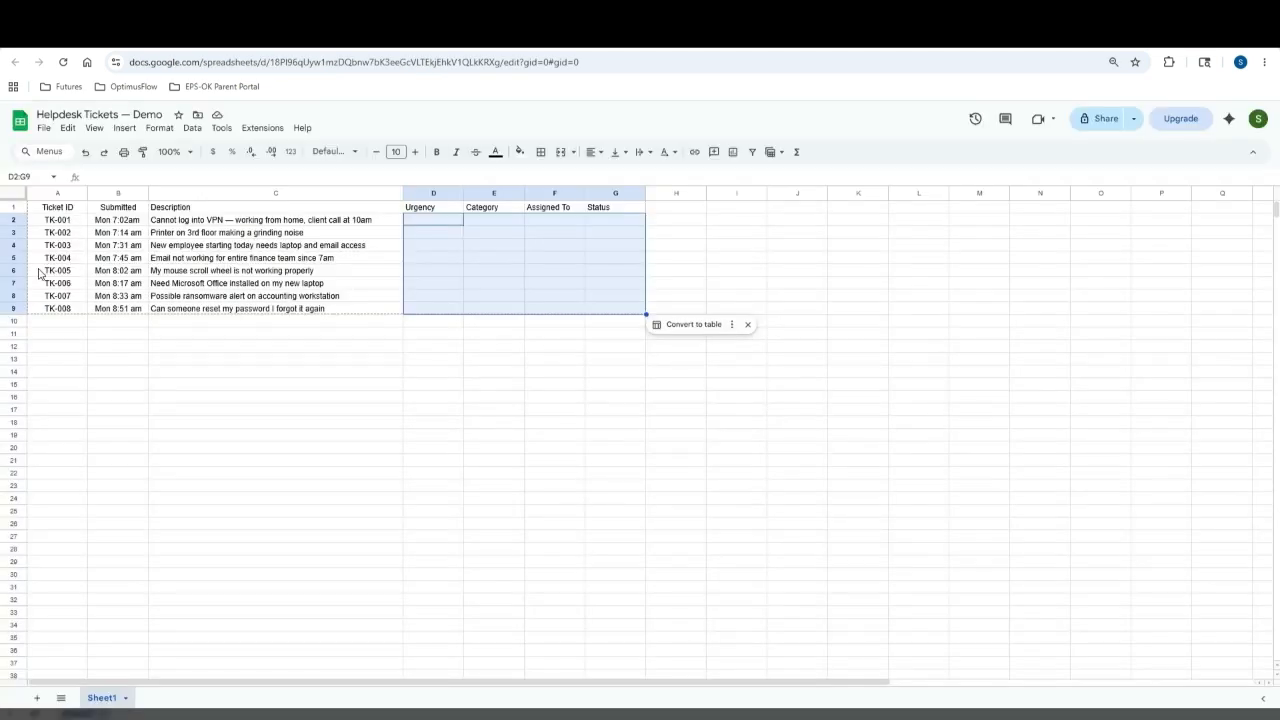
{"action": "left_click", "coordinate": [74, 30]}
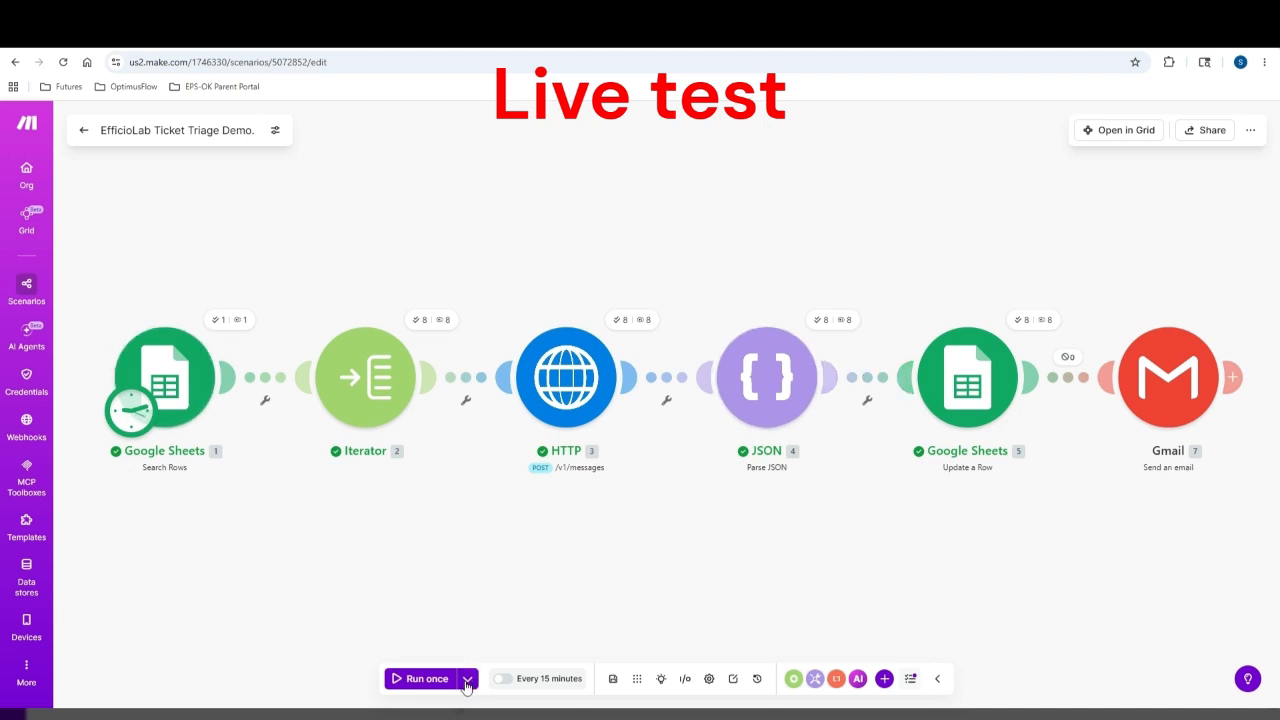
Run the scenario once and check Update a Row's Operation 1 column values for Status Triaged
{"action": "left_click", "coordinate": [397, 680]}
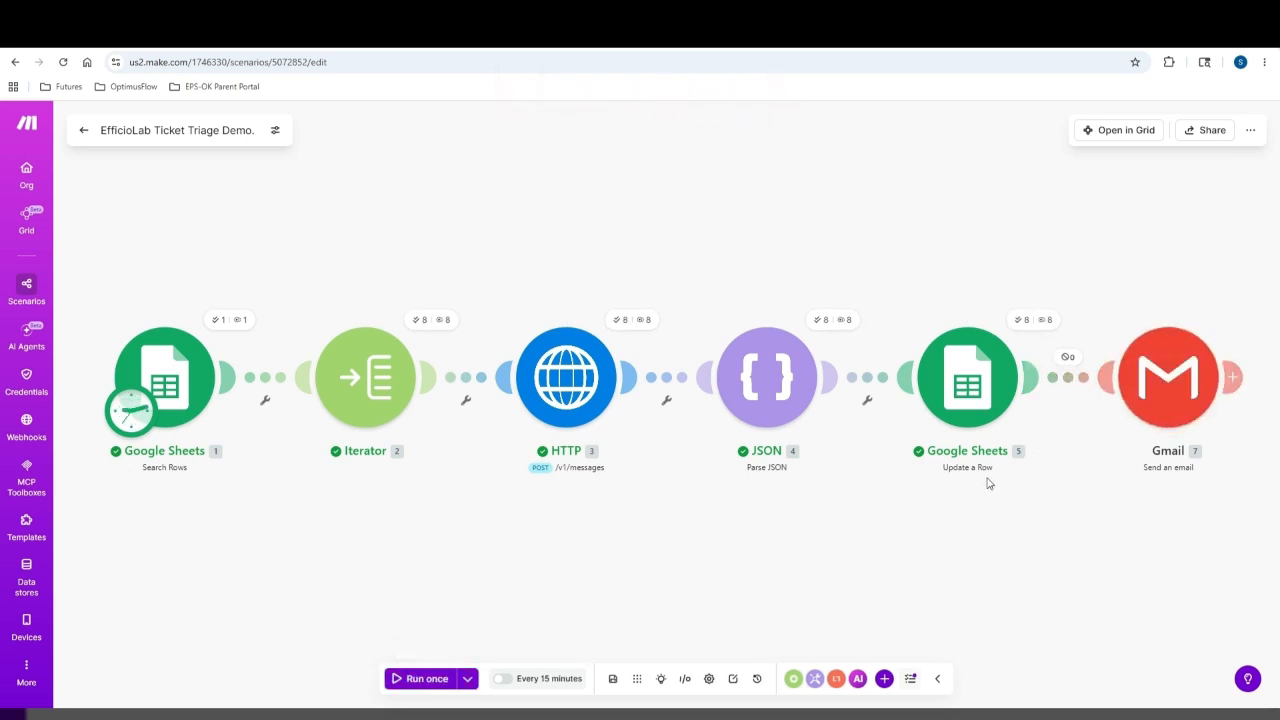
{"action": "left_click", "coordinate": [1016, 322]}
{"action": "left_click", "coordinate": [789, 291]}
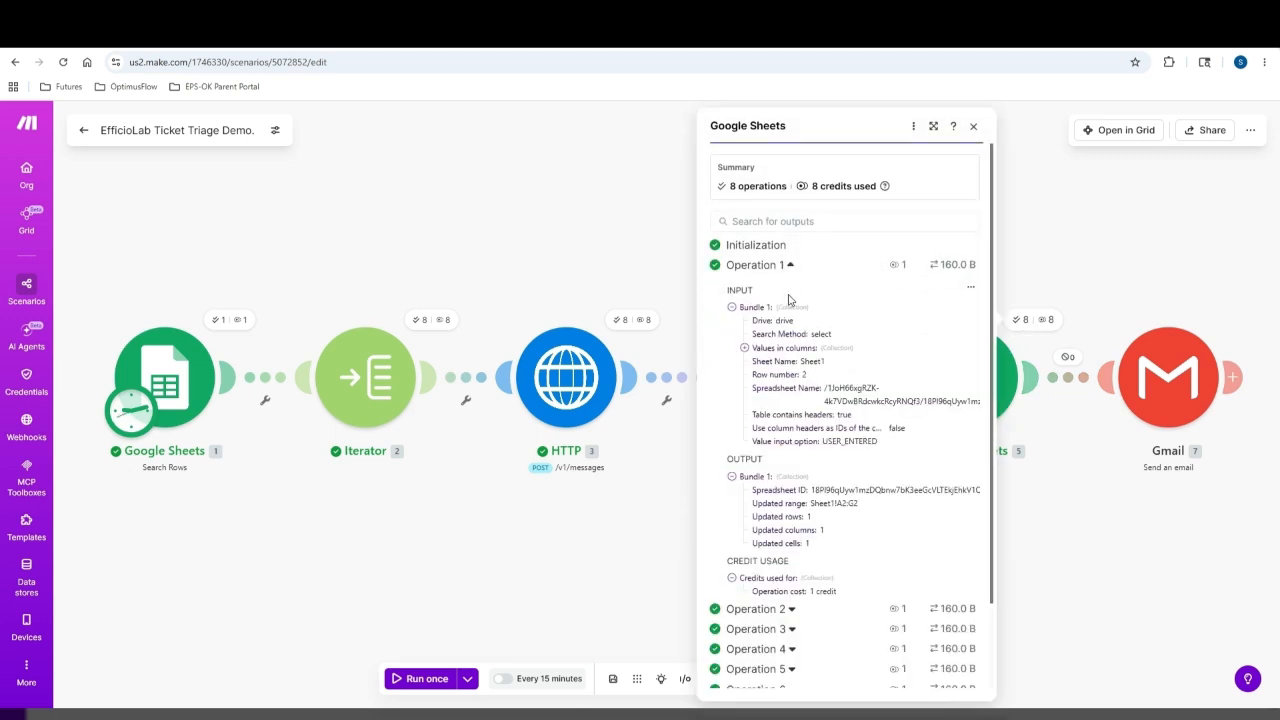
{"action": "scroll", "coordinate": [808, 405], "scroll_direction": "down", "scroll_amount": 2}
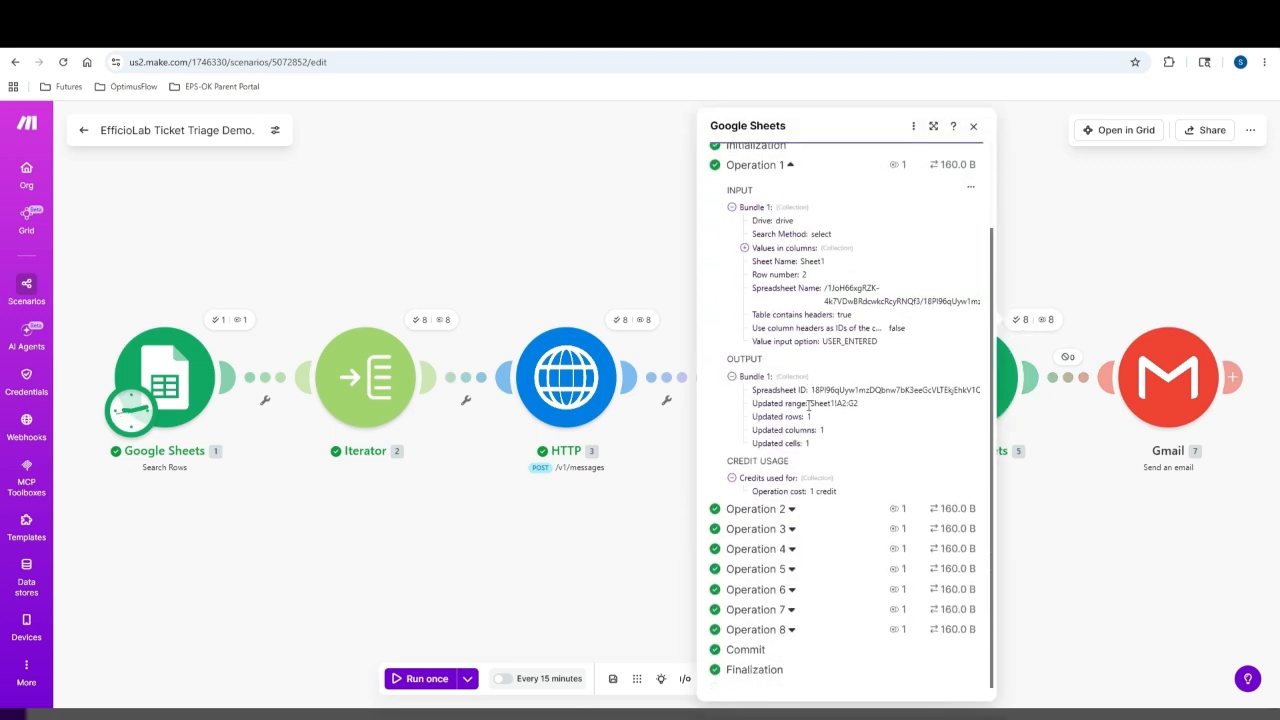
{"action": "left_click", "coordinate": [744, 248]}
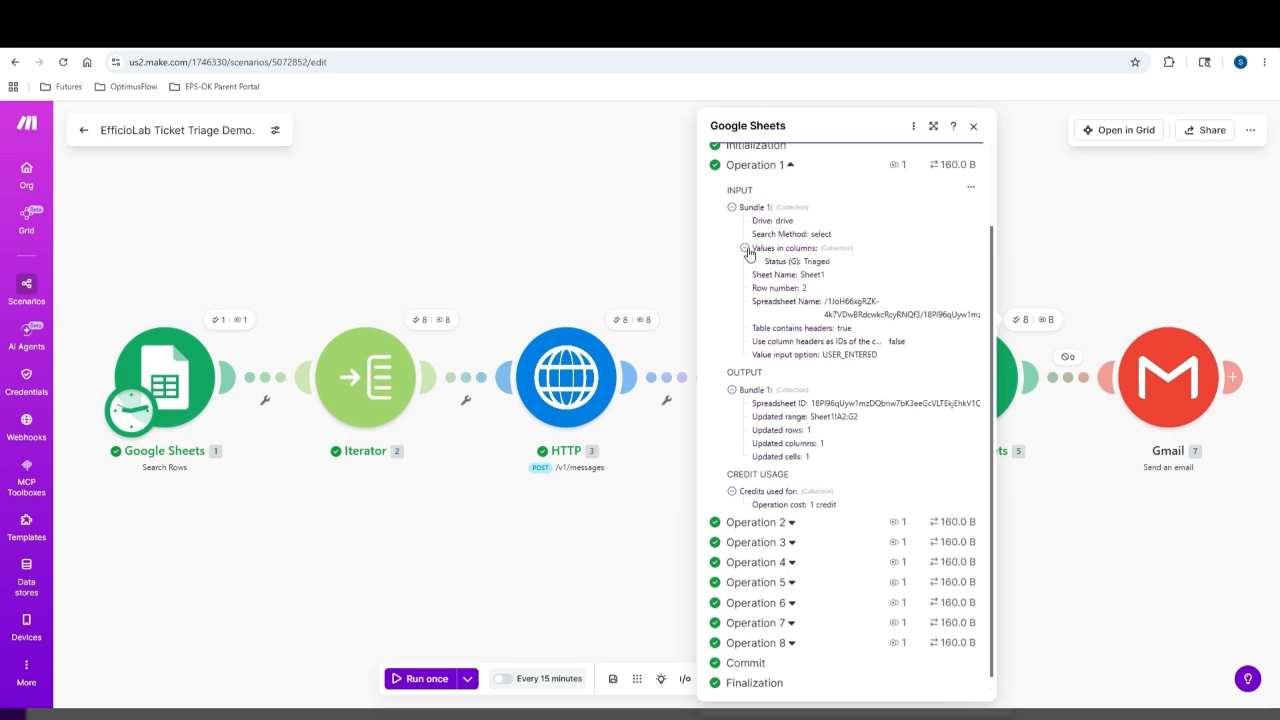
{"action": "left_click", "coordinate": [731, 207]}
{"action": "left_click", "coordinate": [1040, 266]}
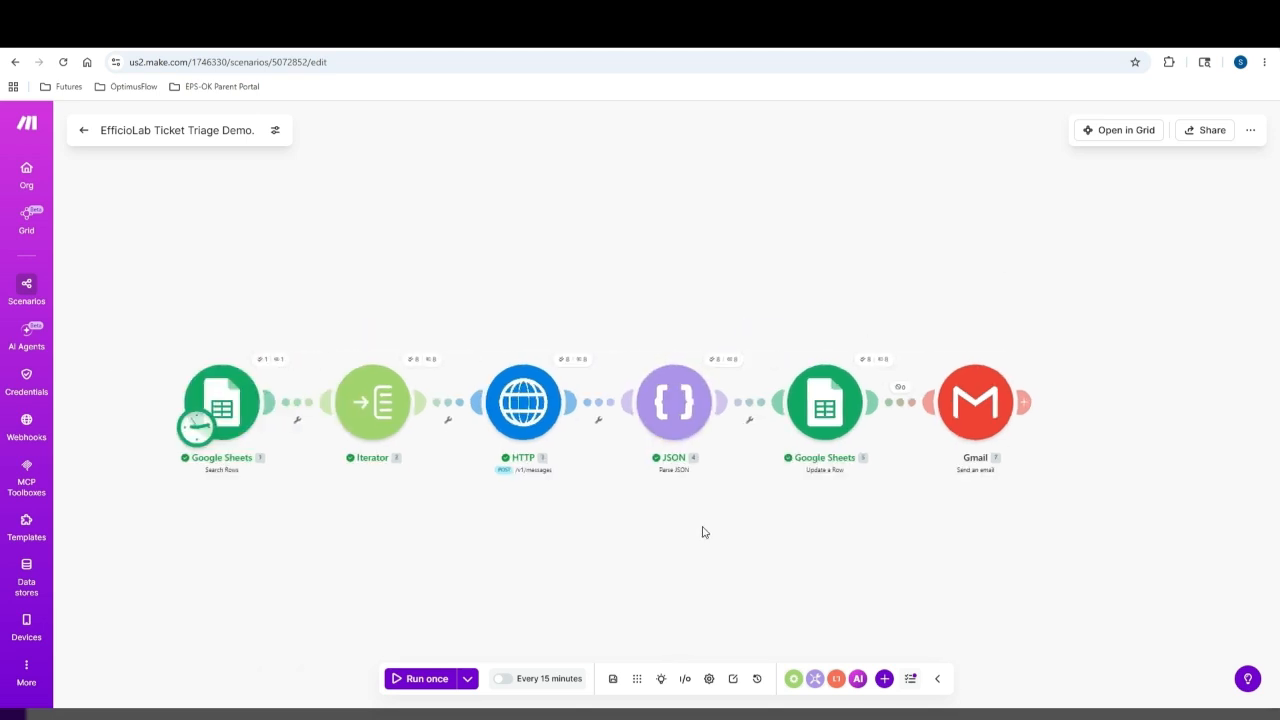
Swap the Parse JSON input from 3. Data to Data.content[]: text and save the scenario
{"action": "left_click", "coordinate": [669, 408]}
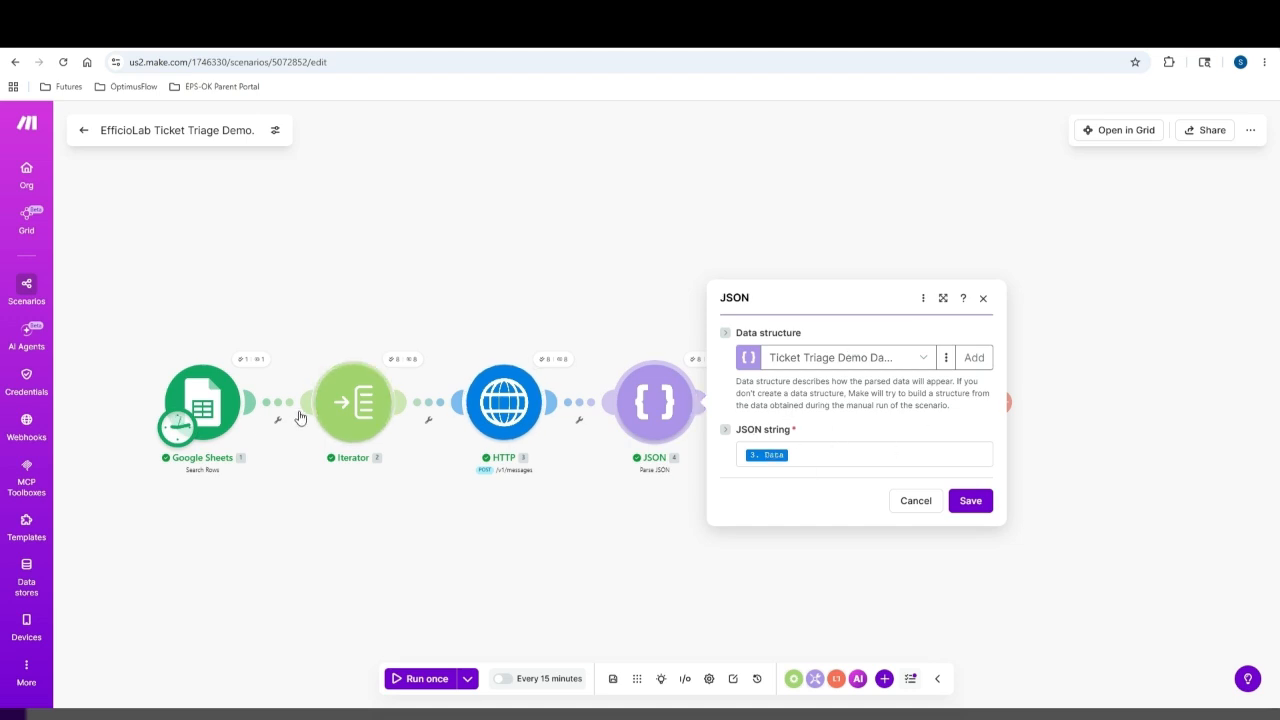
{"action": "left_click", "coordinate": [800, 455]}
{"action": "key", "text": "BackSpace"}
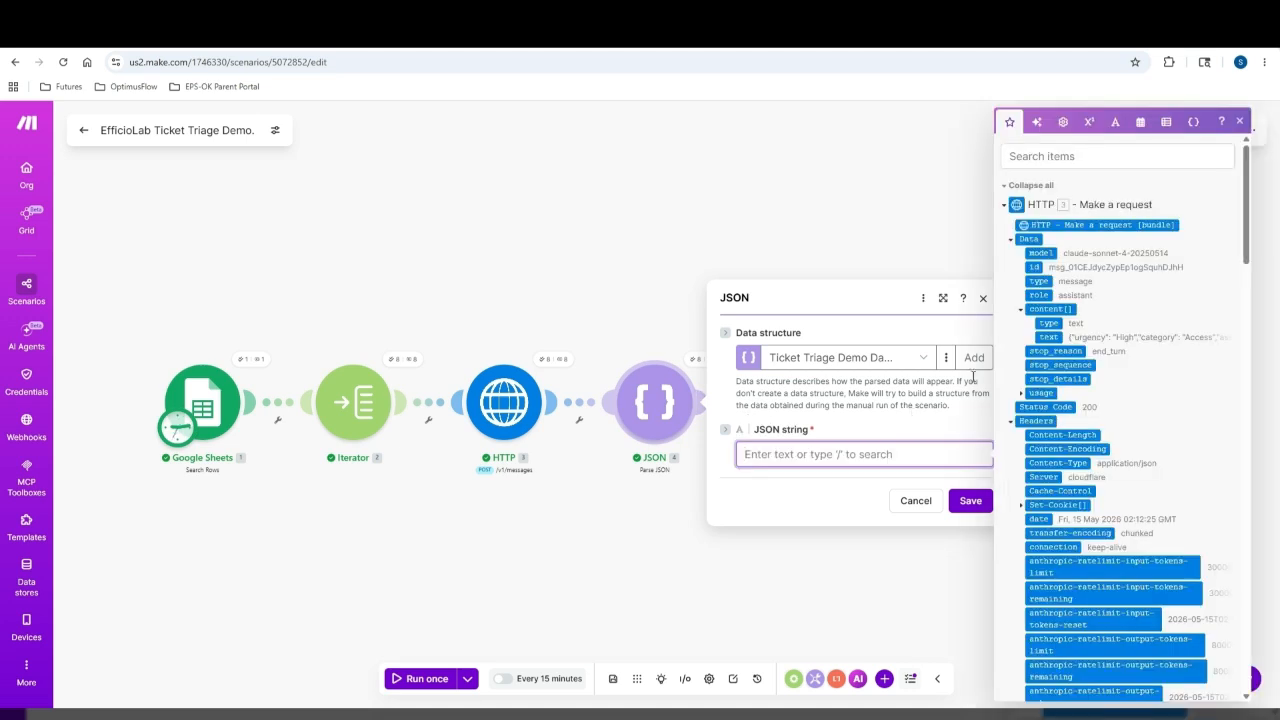
{"action": "left_click", "coordinate": [1047, 337]}
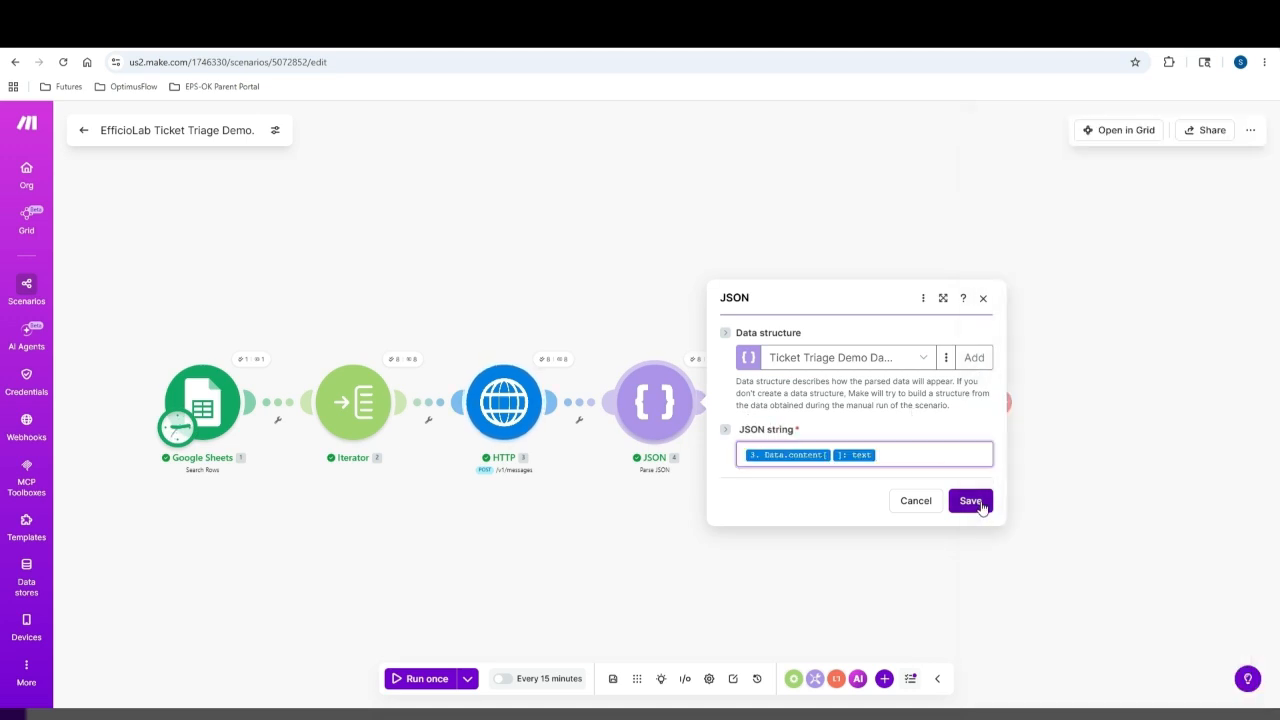
{"action": "left_click", "coordinate": [970, 500]}
{"action": "left_click", "coordinate": [614, 679]}
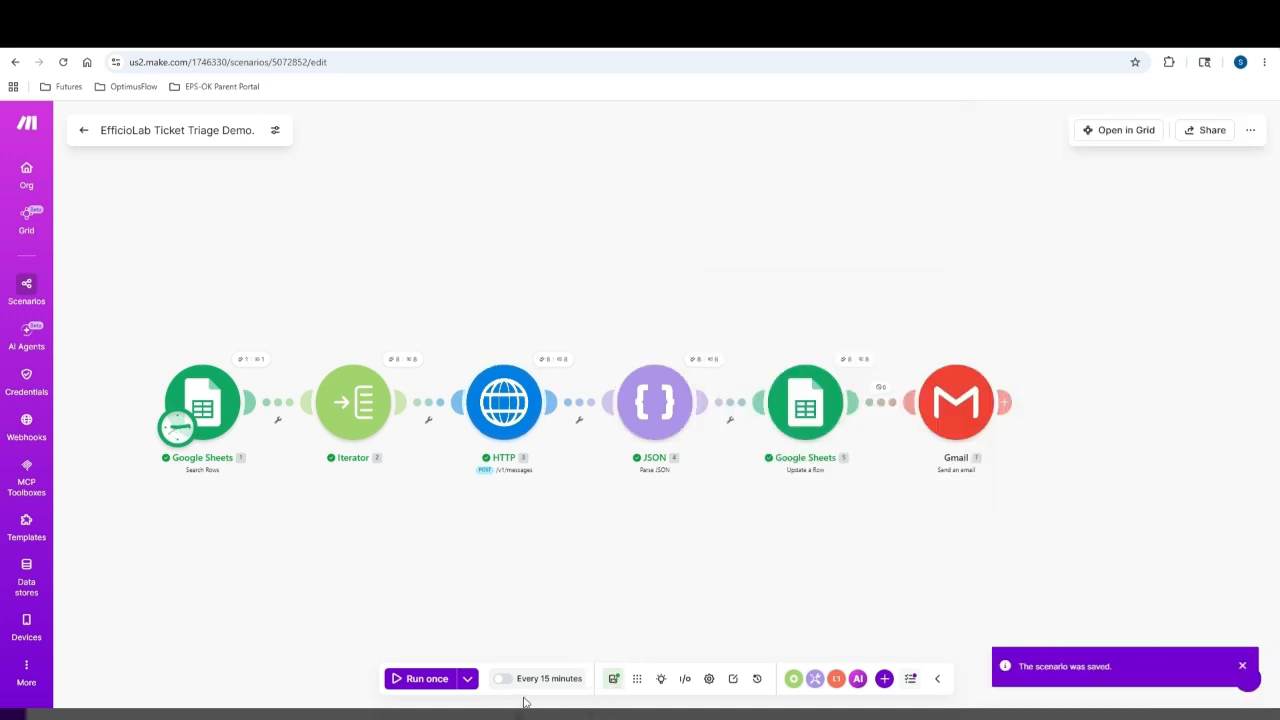
Save and rerun the scenario so all 8 bundles reach Gmail, then go to the inbox
{"action": "left_click", "coordinate": [613, 679]}
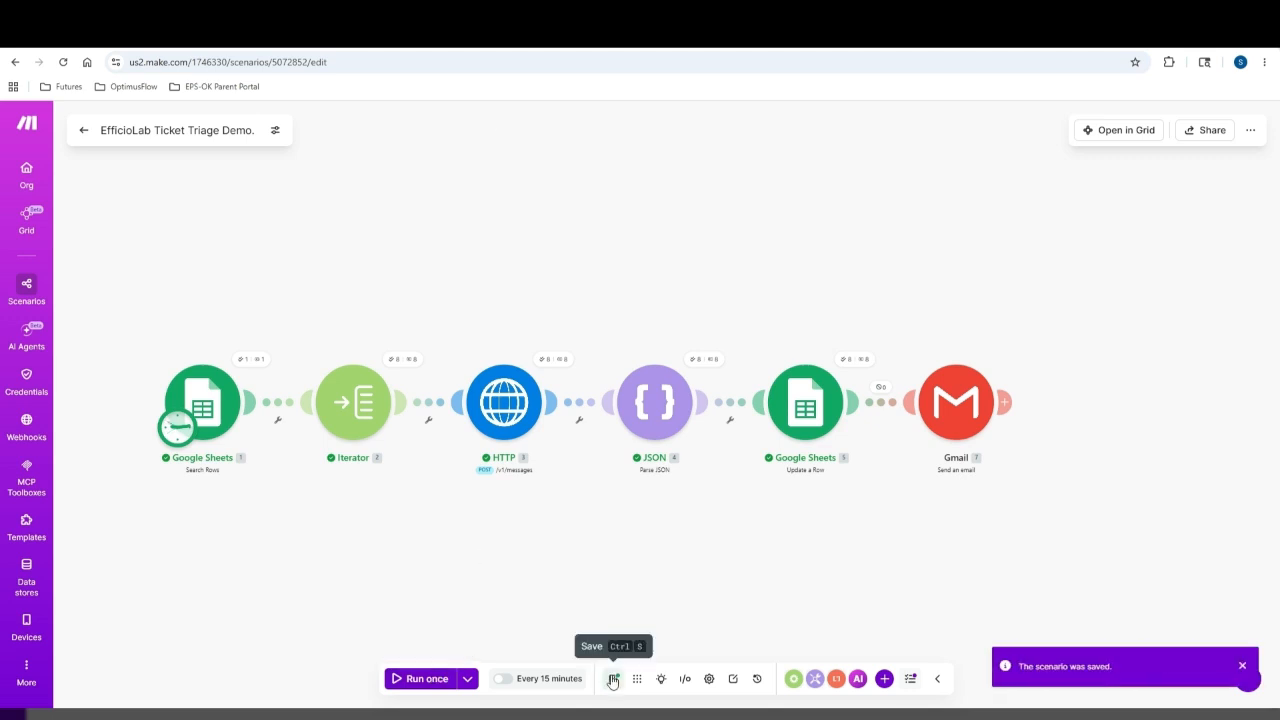
{"action": "left_click", "coordinate": [412, 679]}
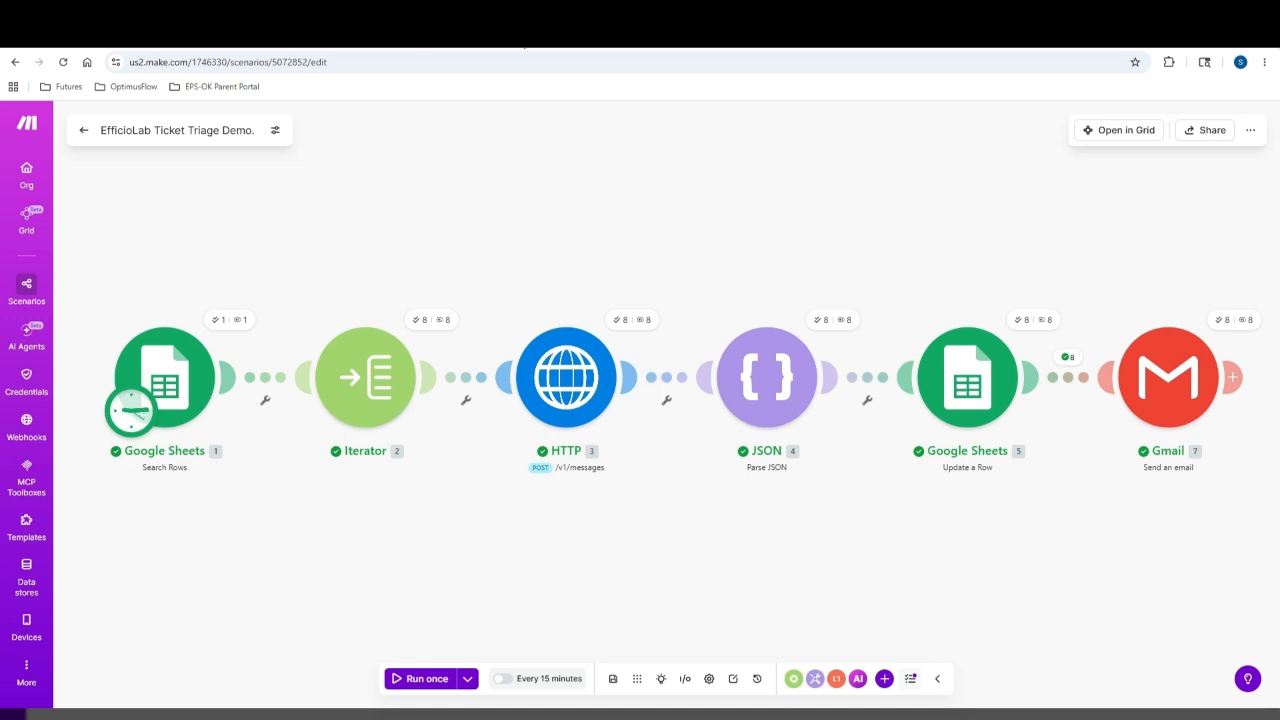
{"action": "left_click", "coordinate": [521, 36]}
Refresh the inbox, read the TK-008 High escalation email, then the older TK-007 Critical one
{"action": "left_click", "coordinate": [113, 161]}
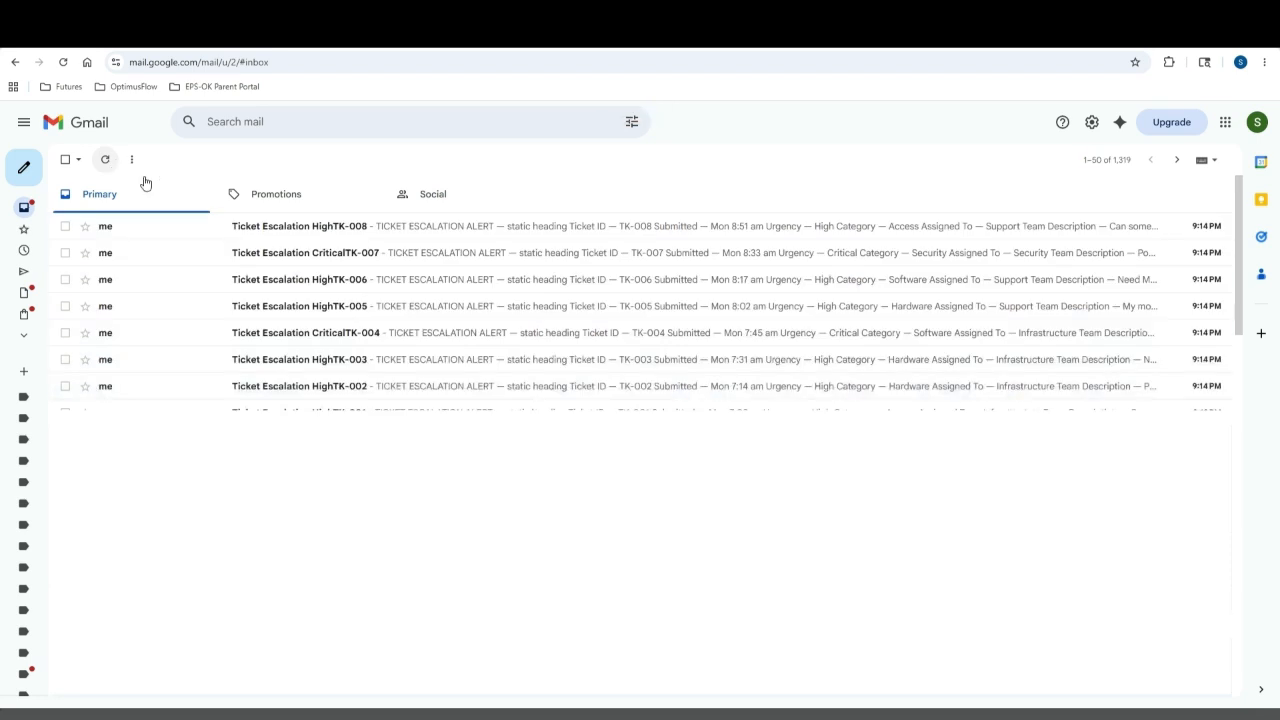
{"action": "left_click", "coordinate": [367, 237]}
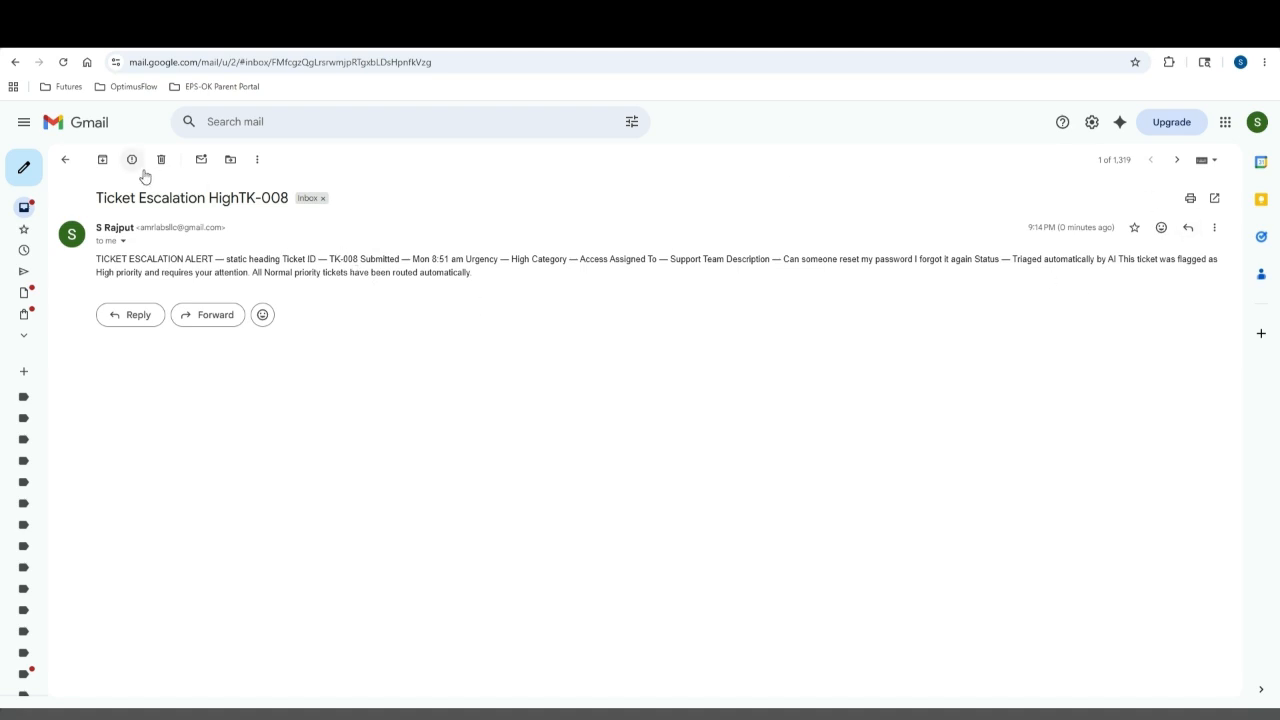
{"action": "left_click", "coordinate": [1178, 163]}
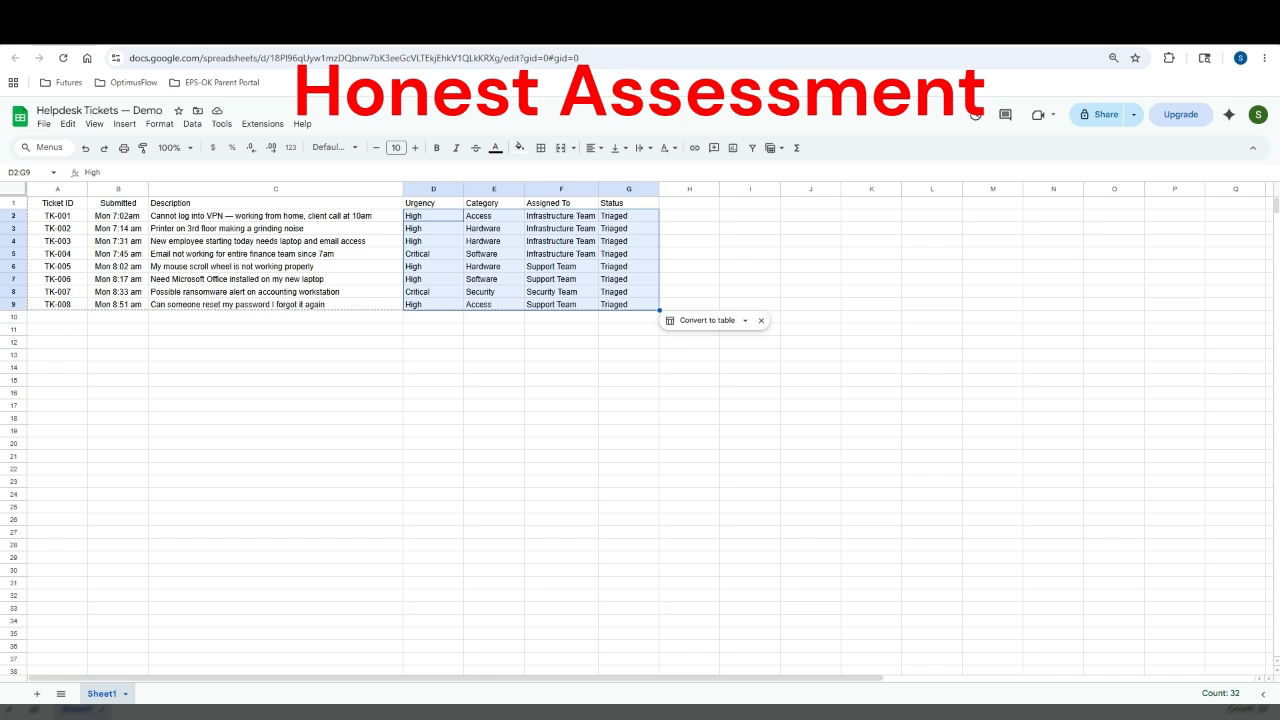
Select cell C8 on the ransomware alert row to review its filled urgency, category, team and status
{"action": "left_click", "coordinate": [275, 292]}
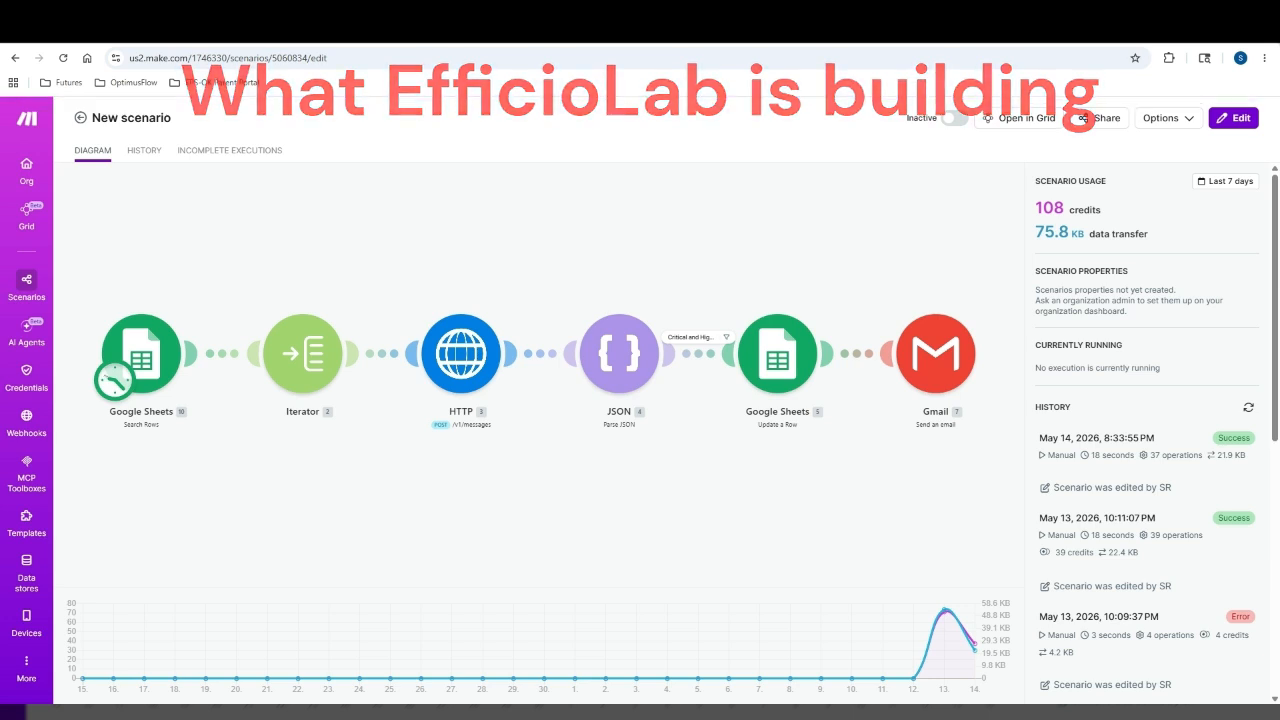
In a new tab, enter 'you' in the address bar to load YouTube's EfficioLab channel
{"action": "key", "text": "ctrl+t"}
{"action": "type", "text": "yout"}
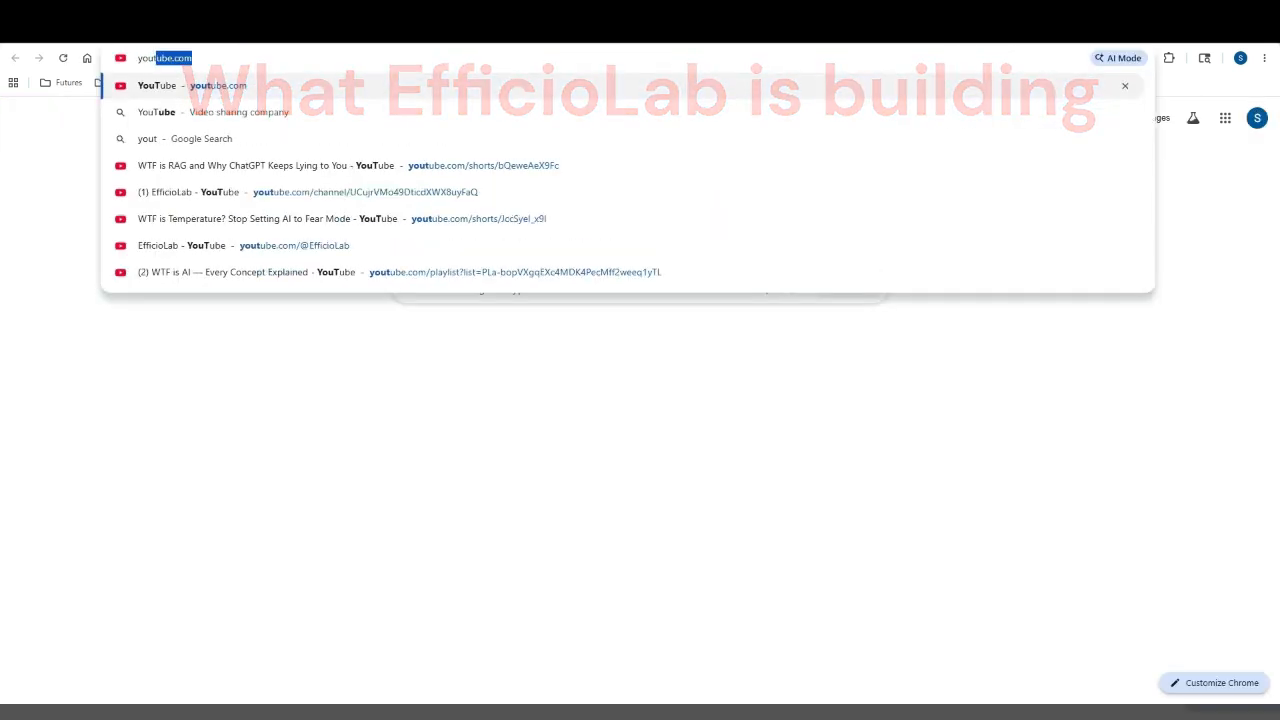
{"action": "key", "text": "Return"}
{"action": "scroll", "coordinate": [726, 409], "scroll_direction": "down", "scroll_amount": 2}
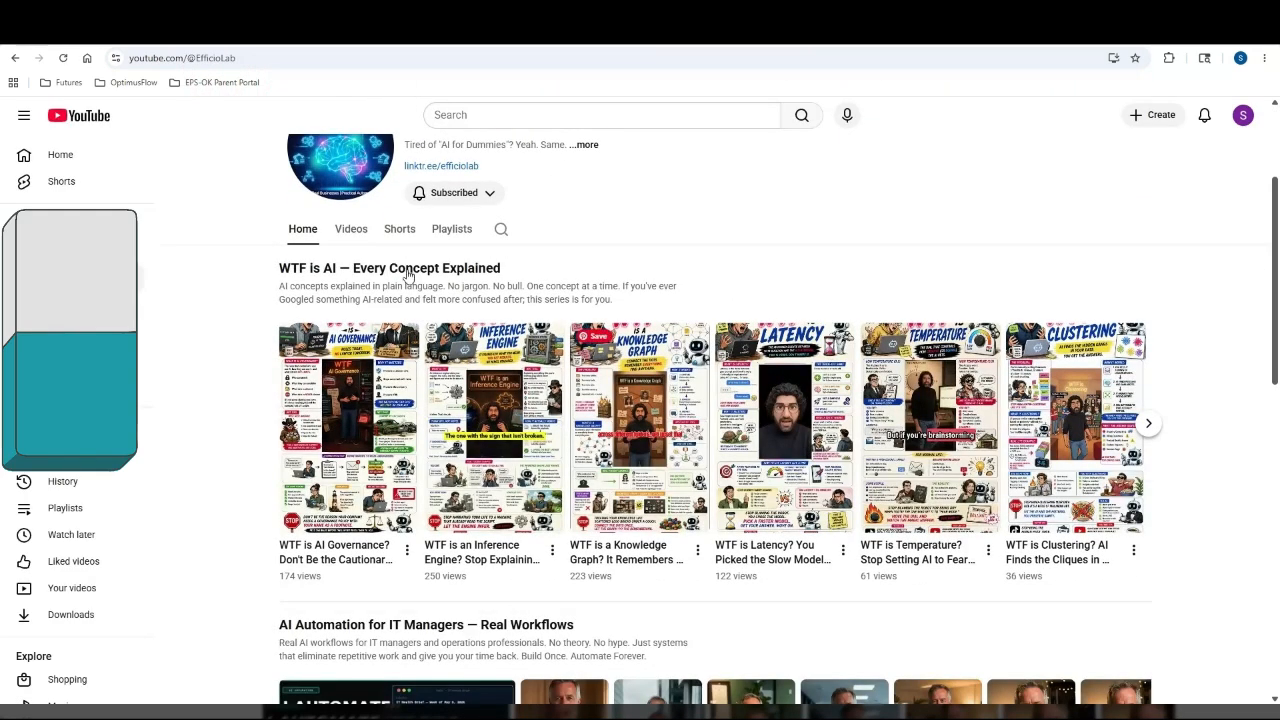
Show the EfficioLab channel's Playlists tab
{"action": "left_click", "coordinate": [449, 230]}
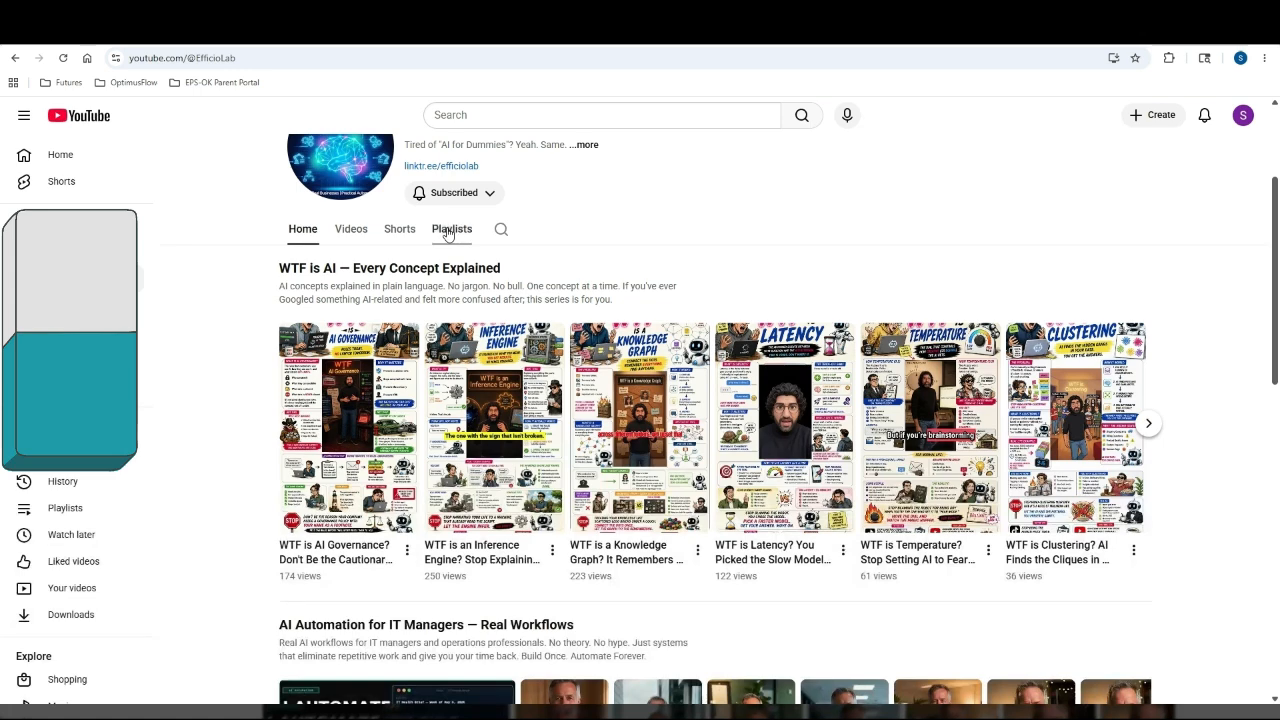